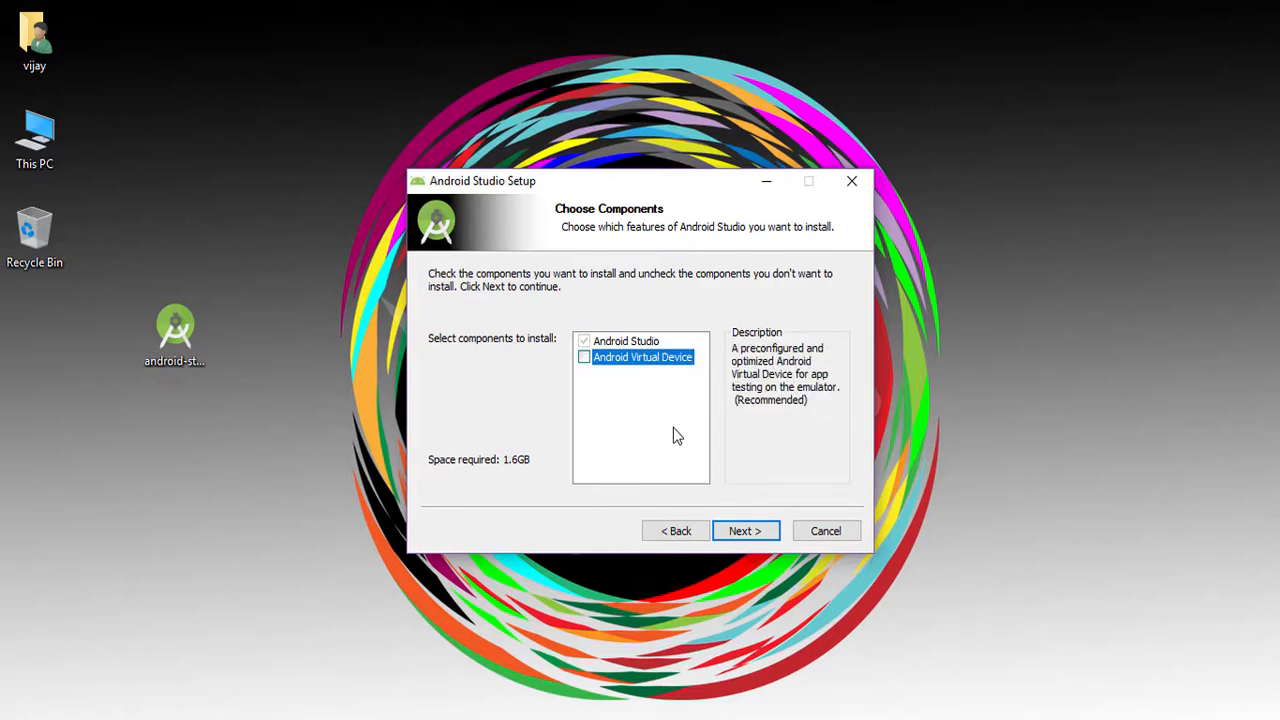
# - Toggle the Android Virtual Device component and install to C:\Program Files\Android\Android Studio with the Android Studio Start Menu folder
pyautogui.press('space')
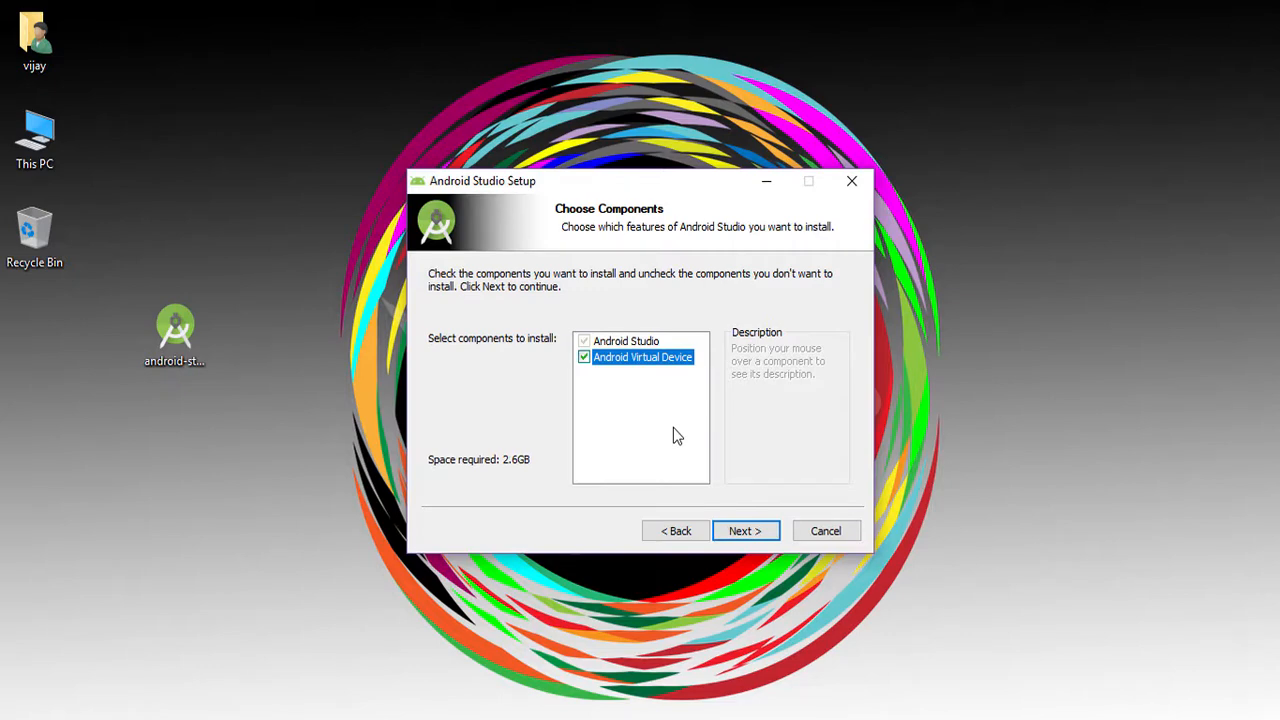
pyautogui.press('space')
pyautogui.press('Return')
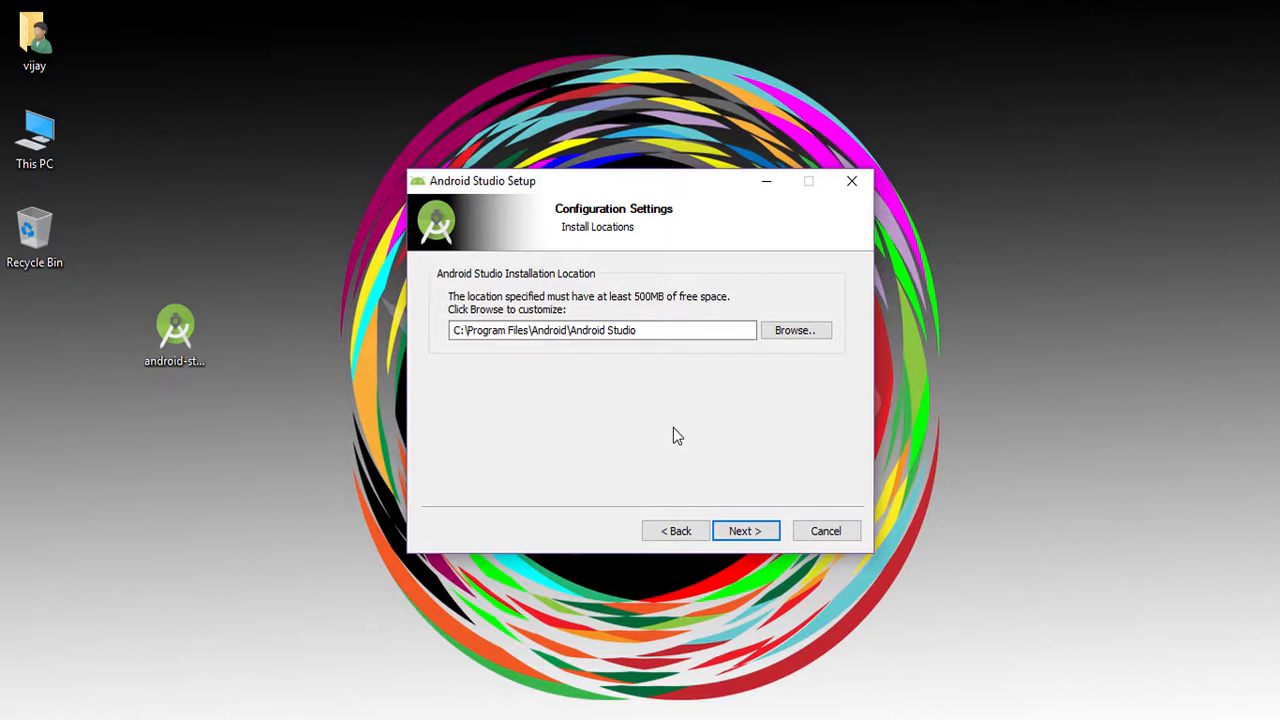
pyautogui.press('Return')
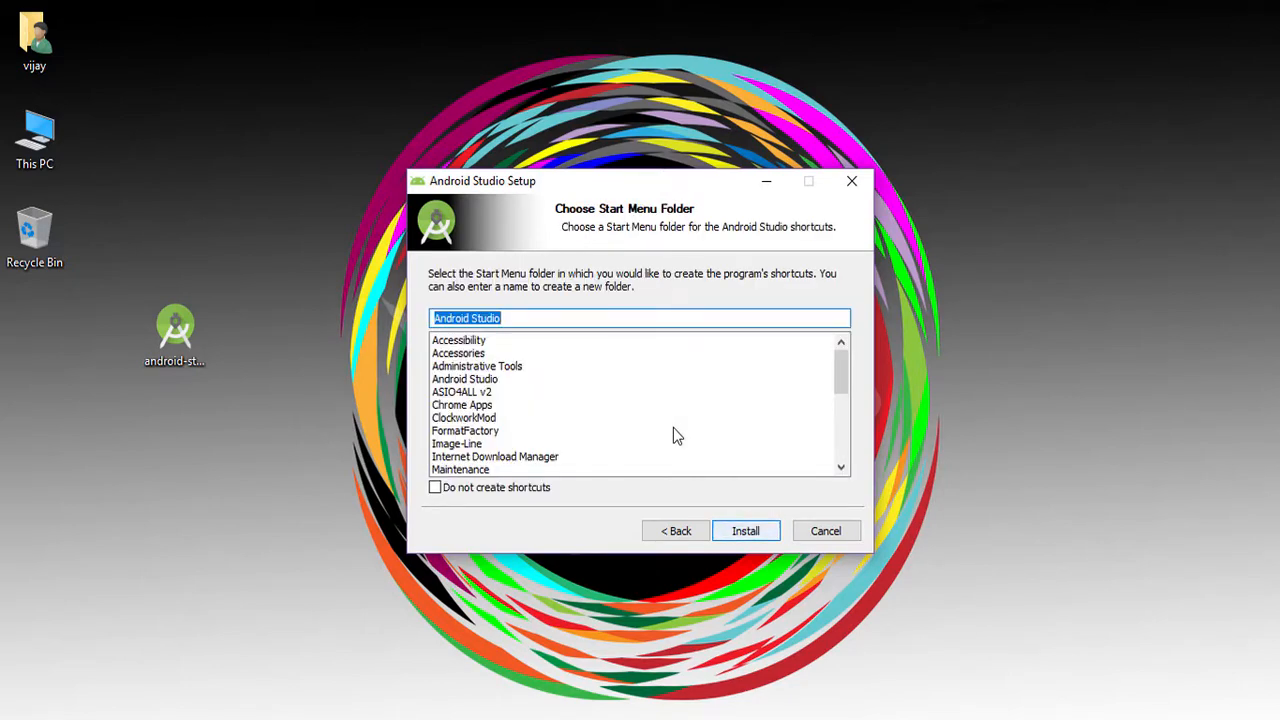
pyautogui.press('Return')
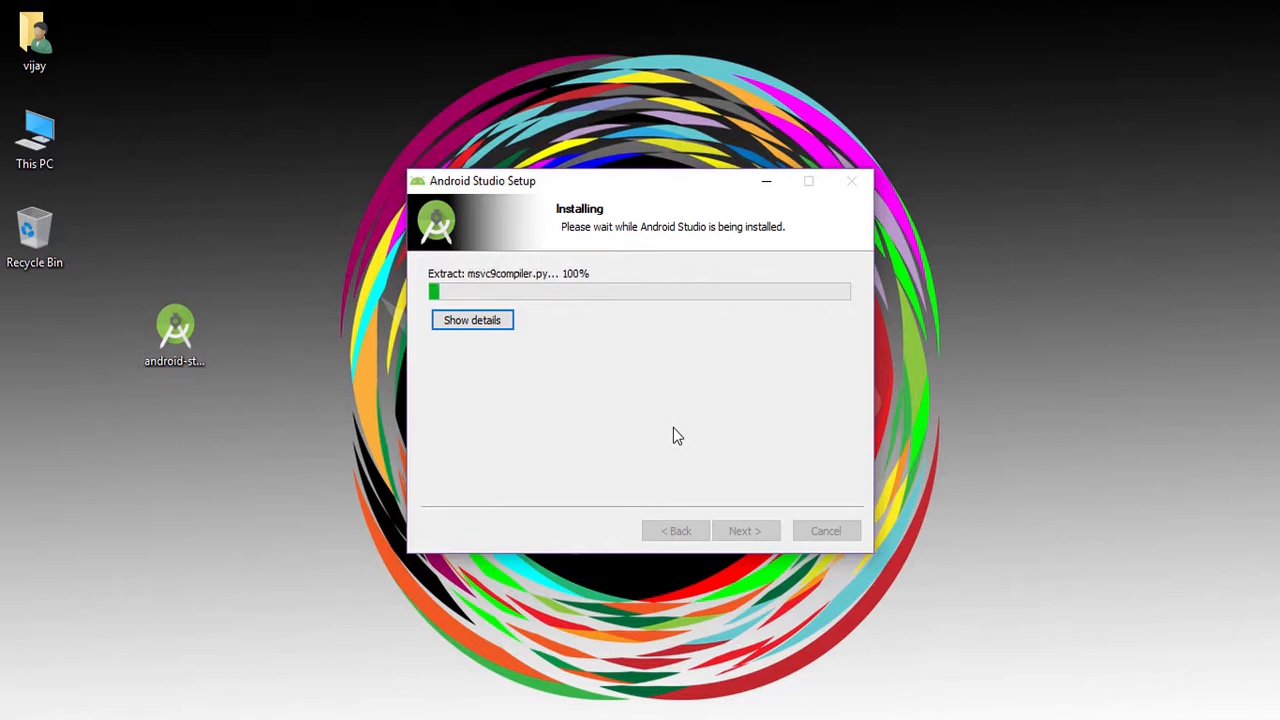
# - Show the installation details and finish the setup with Start Android Studio enabled
pyautogui.press('Return')
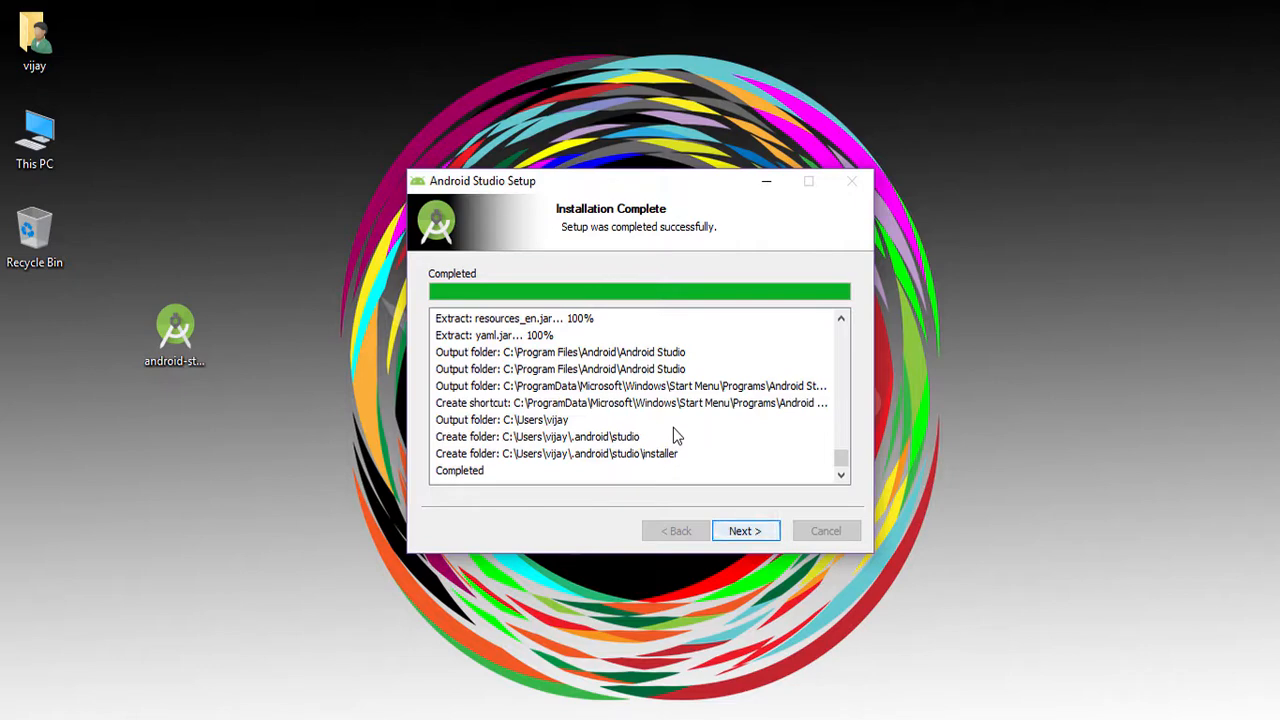
pyautogui.press('Return')
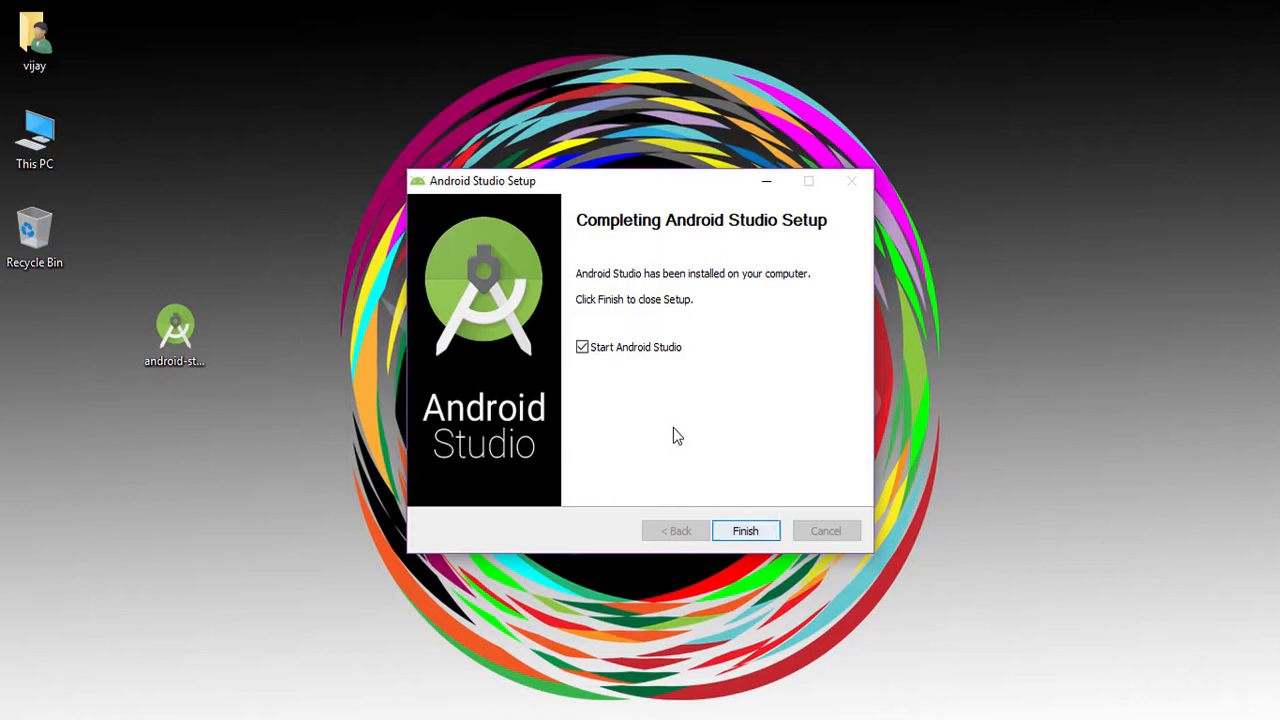
pyautogui.press('Return')
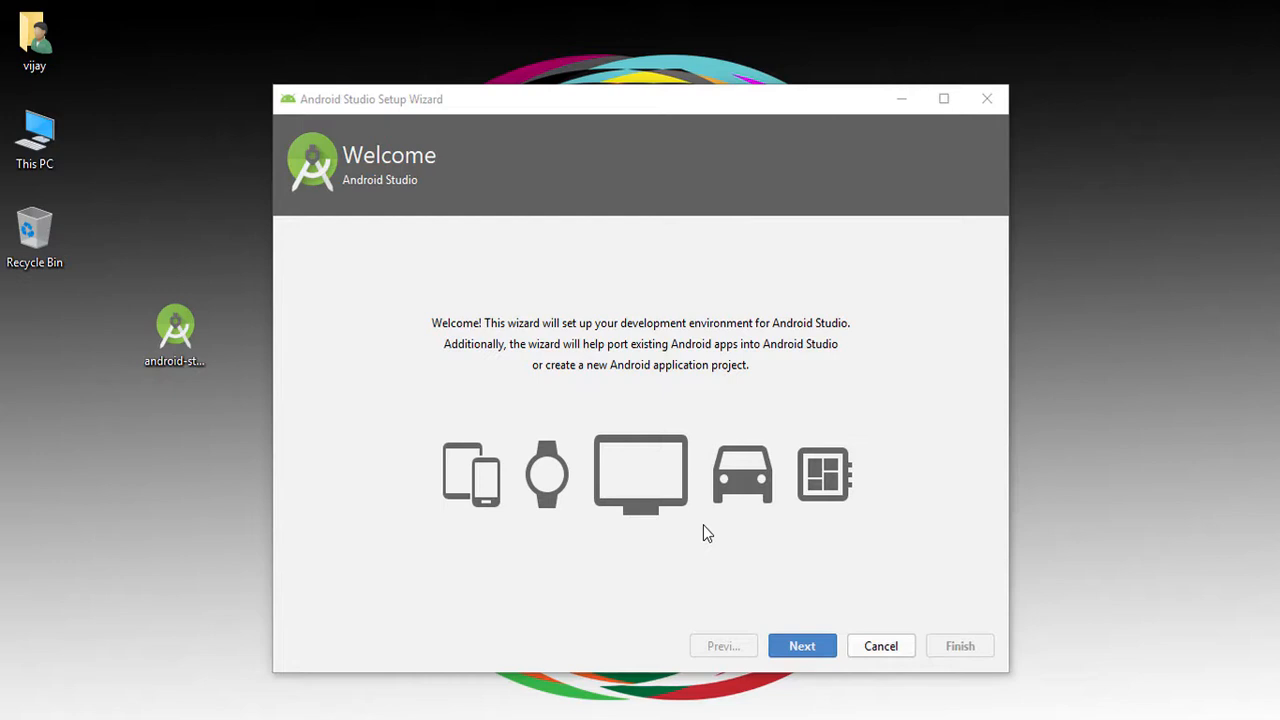
# - Choose the Custom install type in the setup wizard and proceed to the UI theme selection
pyautogui.click(806, 649)
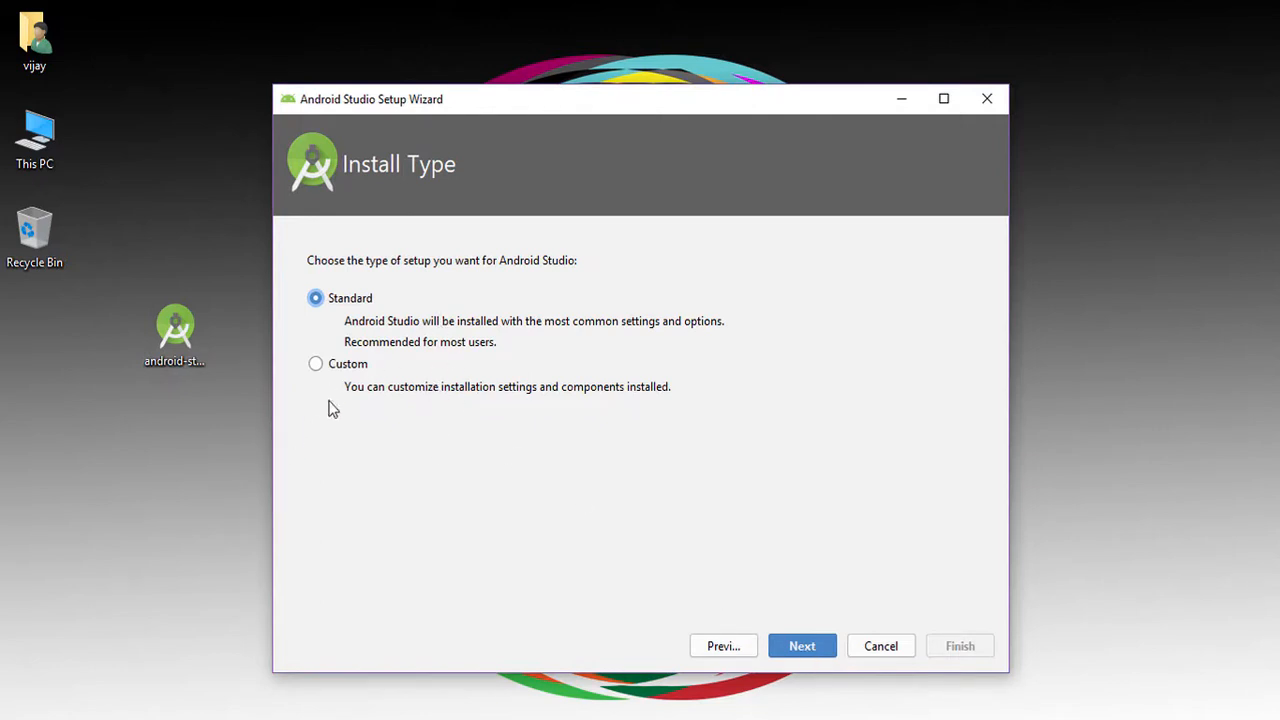
pyautogui.click(316, 366)
pyautogui.click(796, 649)
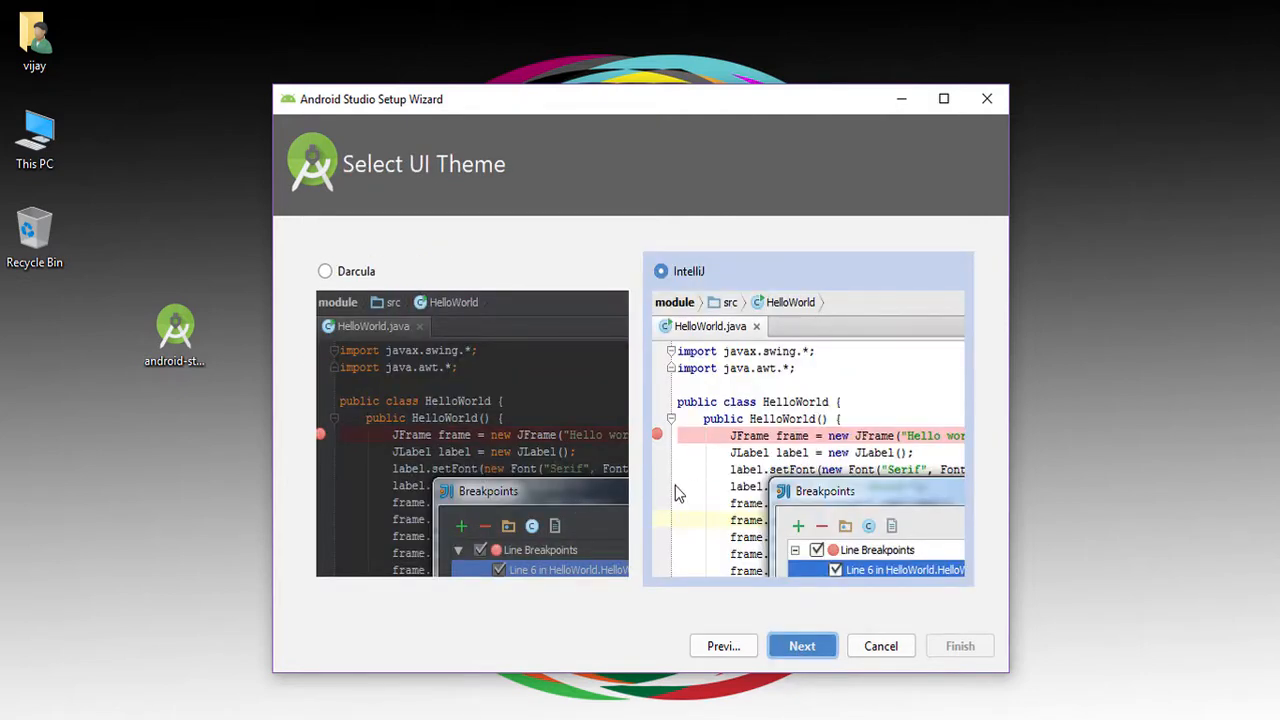
# - Preview the Darcula theme, select the IntelliJ UI theme and proceed to the SDK components
pyautogui.click(455, 460)
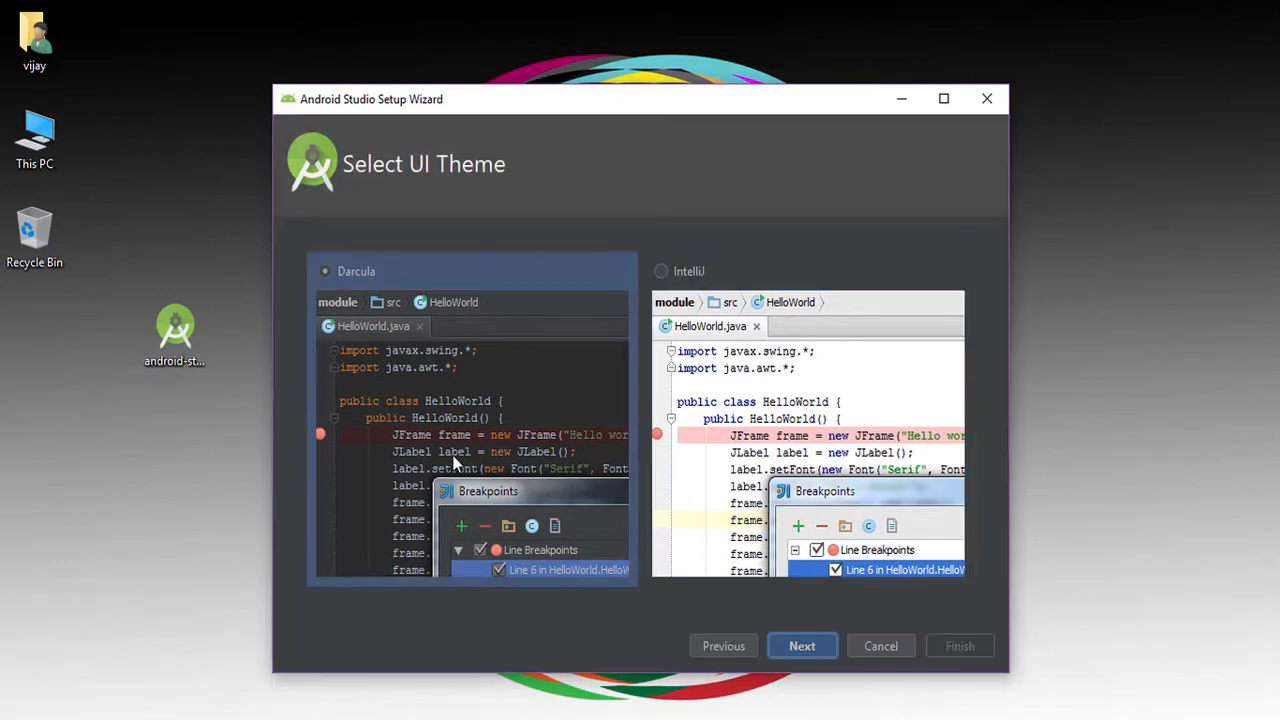
pyautogui.click(697, 438)
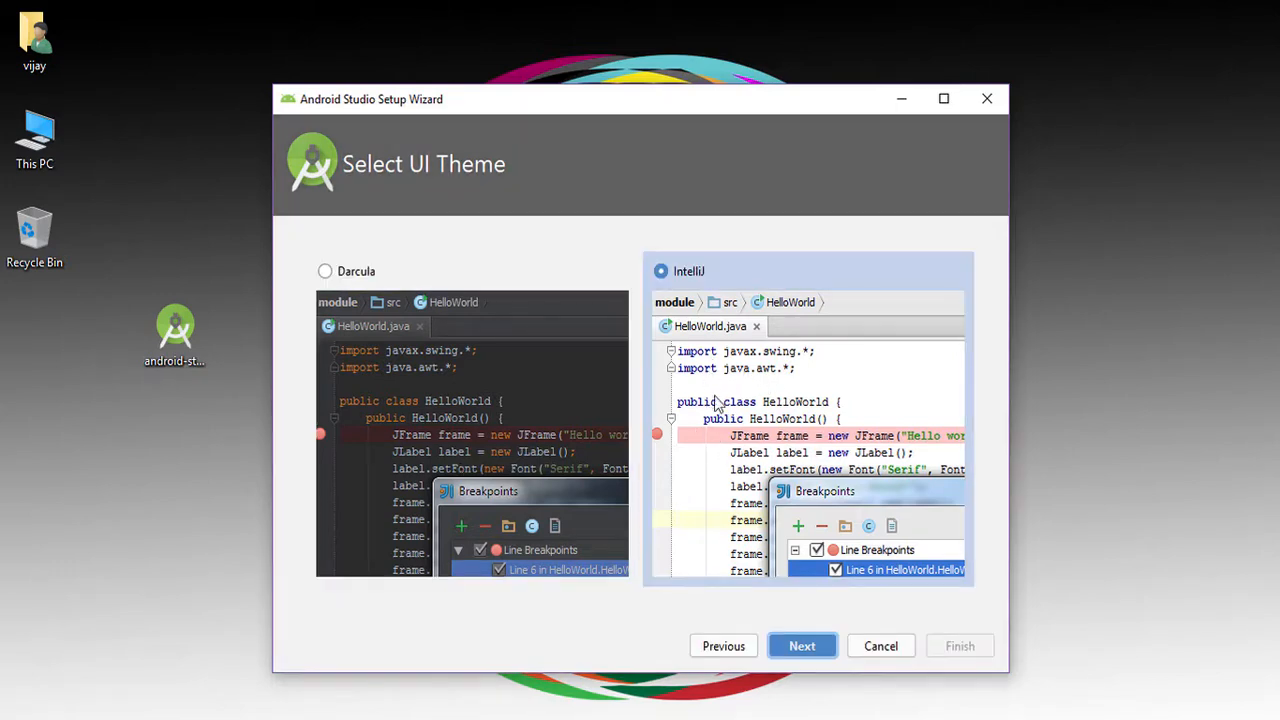
pyautogui.click(815, 652)
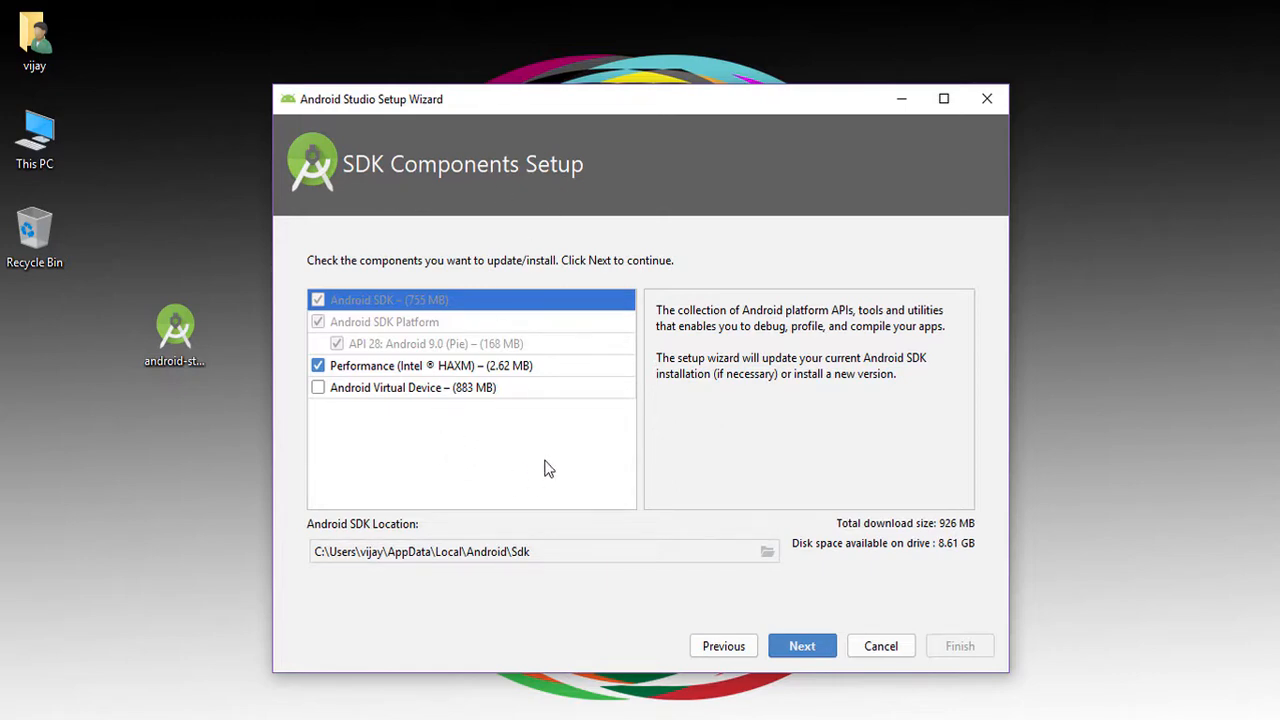
# - Include the Android Virtual Device component and set the Android SDK location to F:\AndroidSDKforDinoCodeAcademy
pyautogui.click(319, 391)
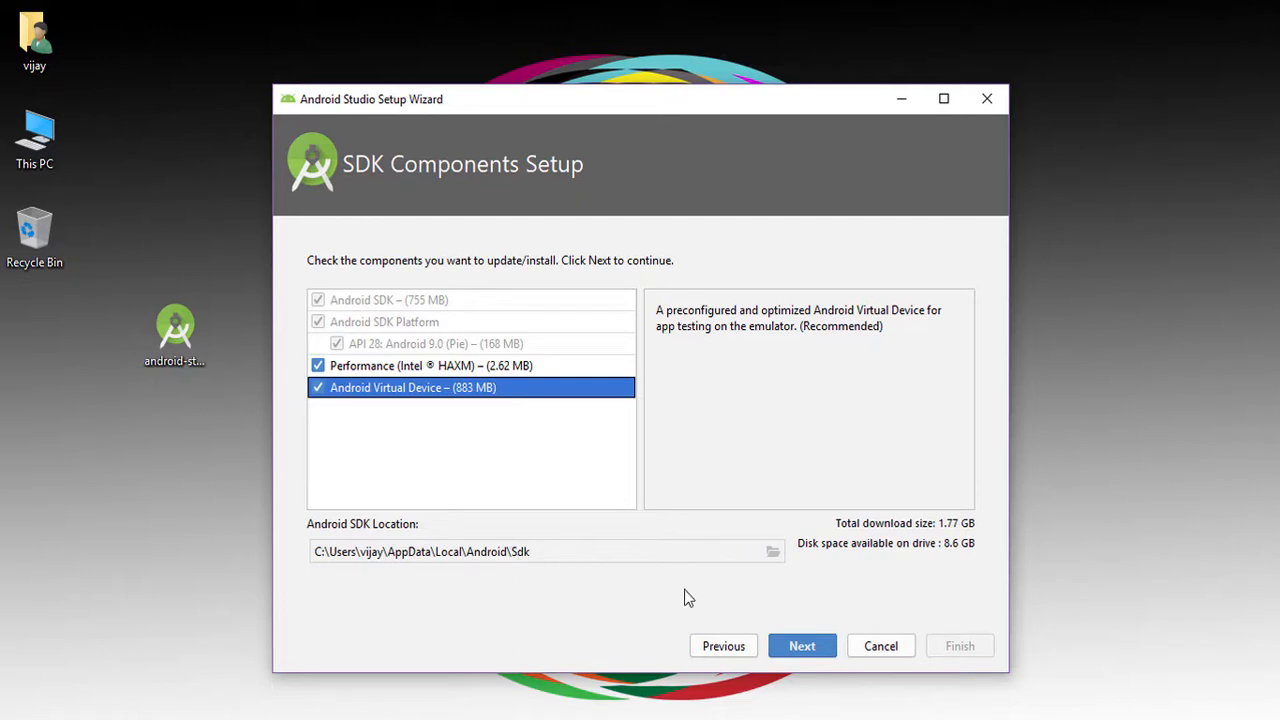
pyautogui.click(773, 555)
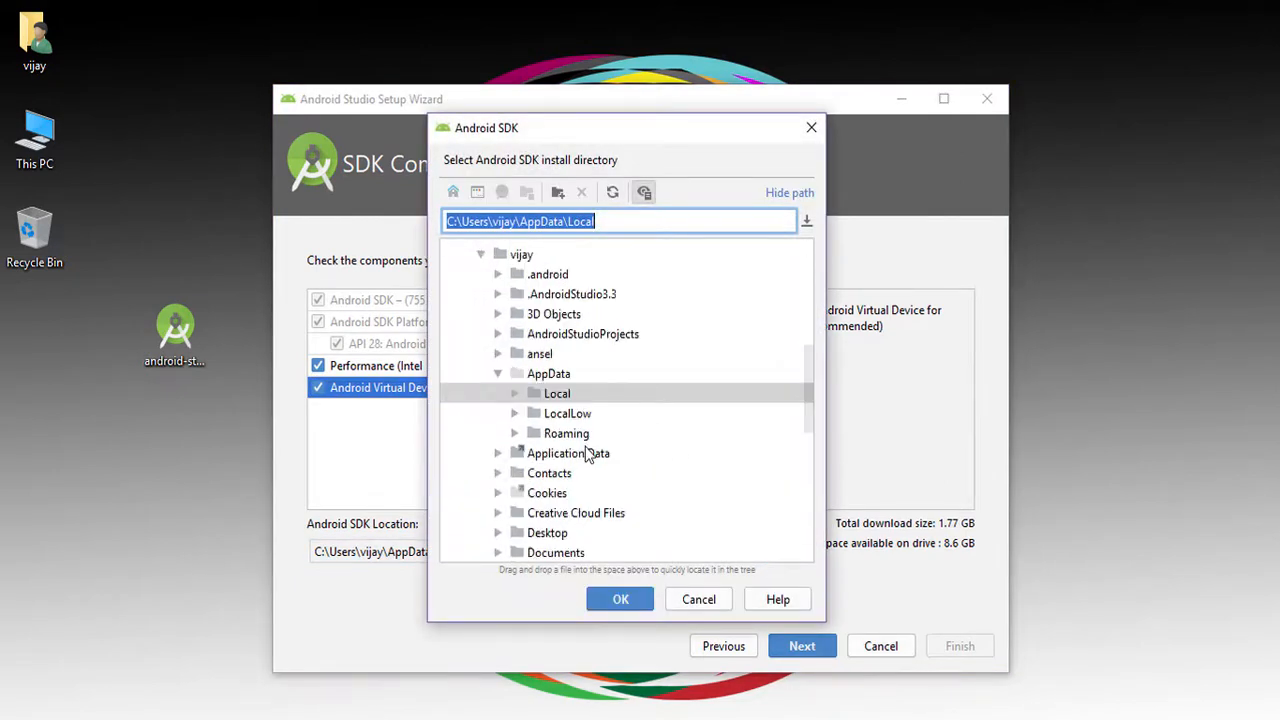
pyautogui.scroll(2, 572, 383)
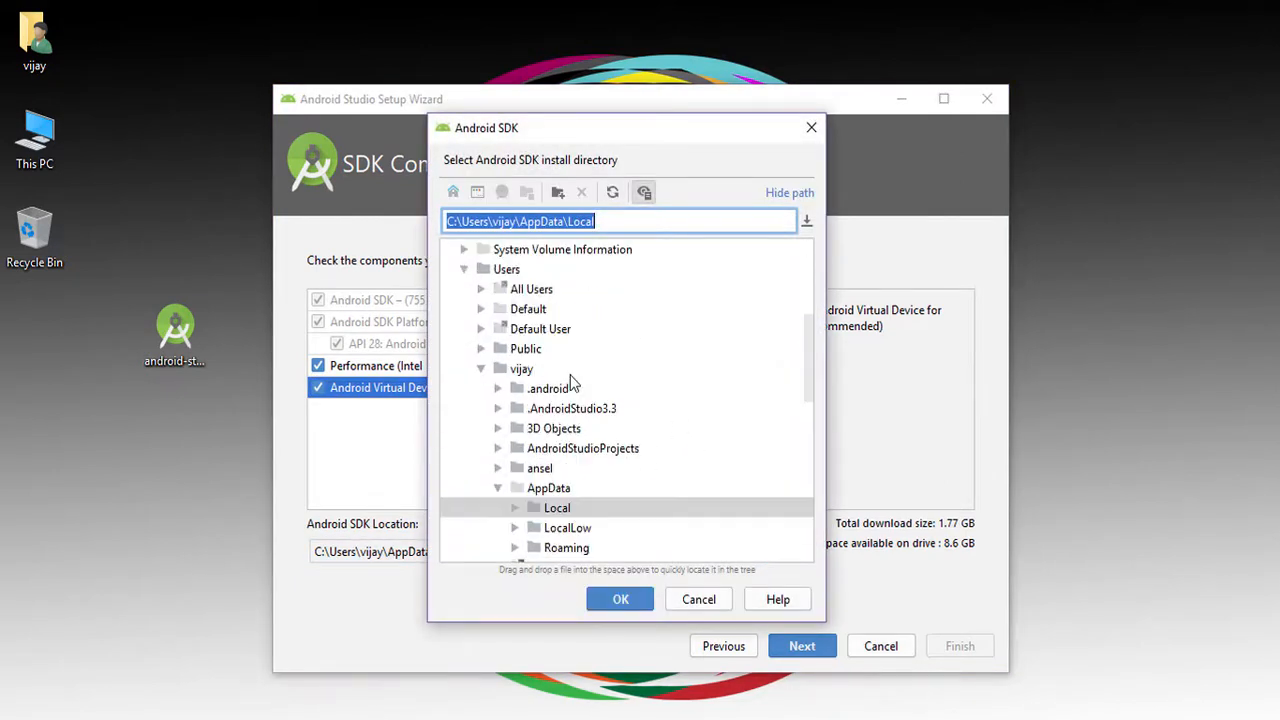
pyautogui.scroll(-10, 572, 383)
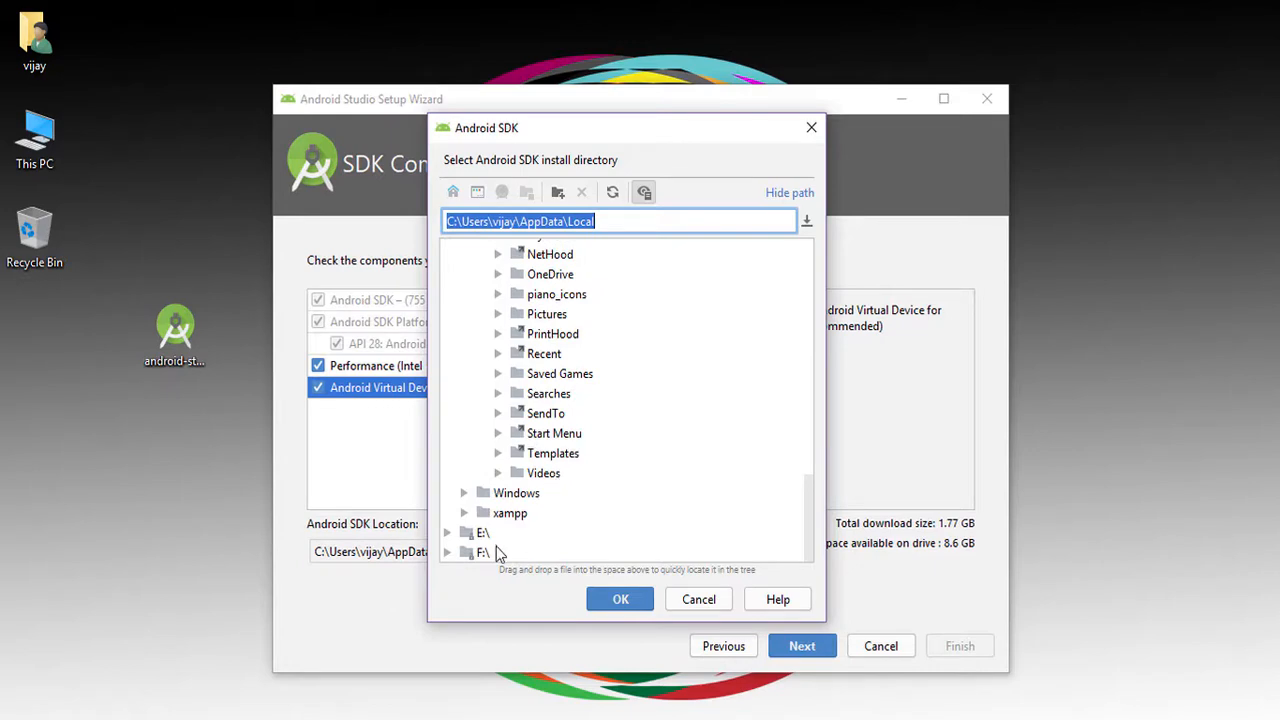
pyautogui.click(447, 552)
pyautogui.scroll(-3, 590, 480)
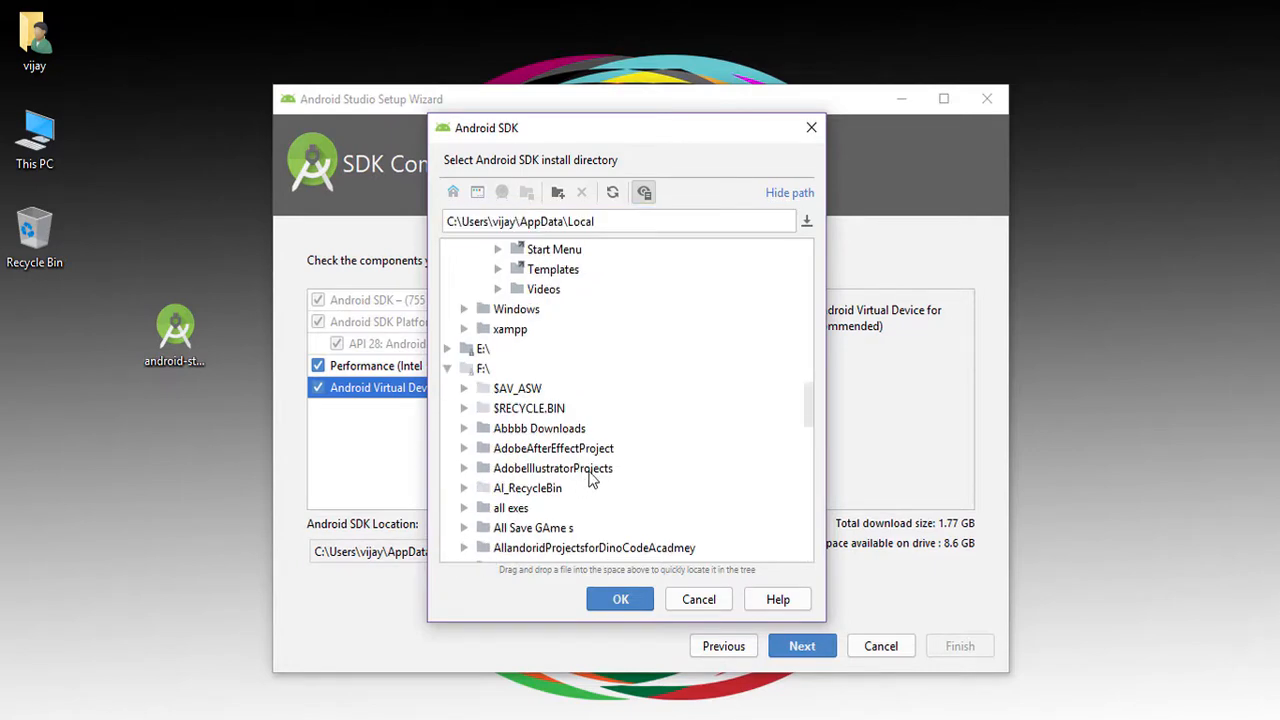
pyautogui.scroll(-2, 590, 480)
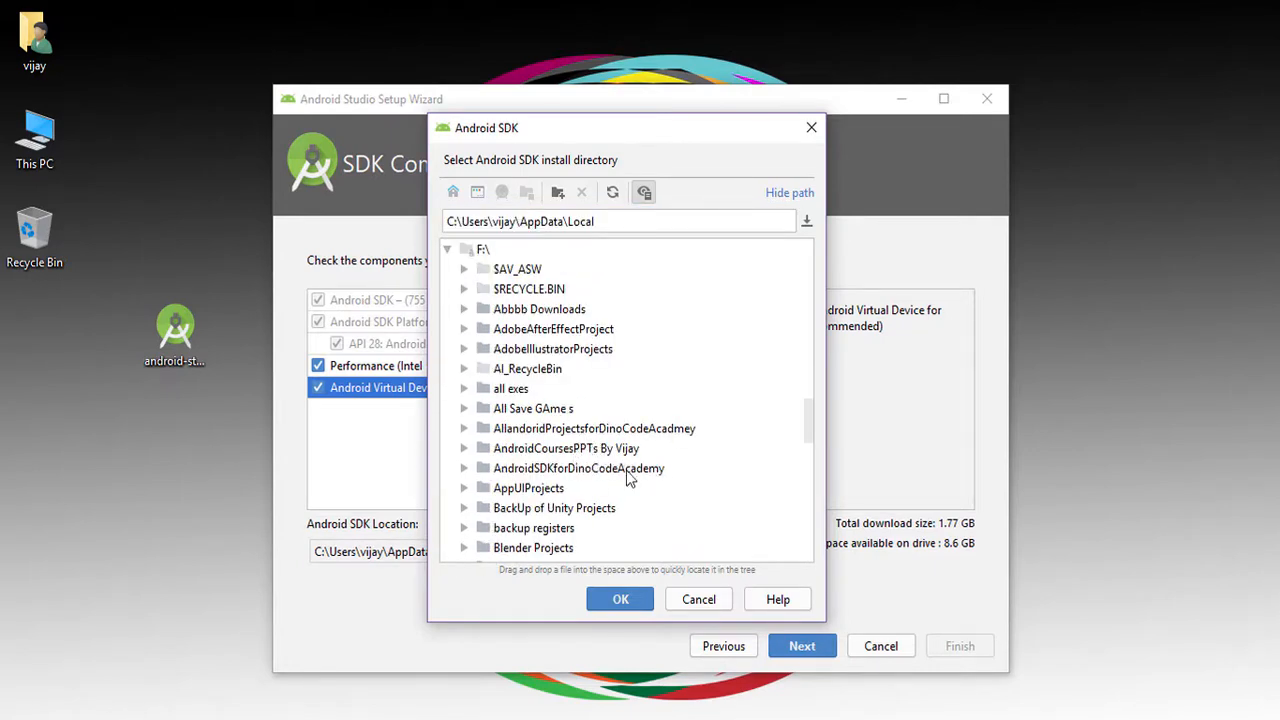
pyautogui.click(538, 470)
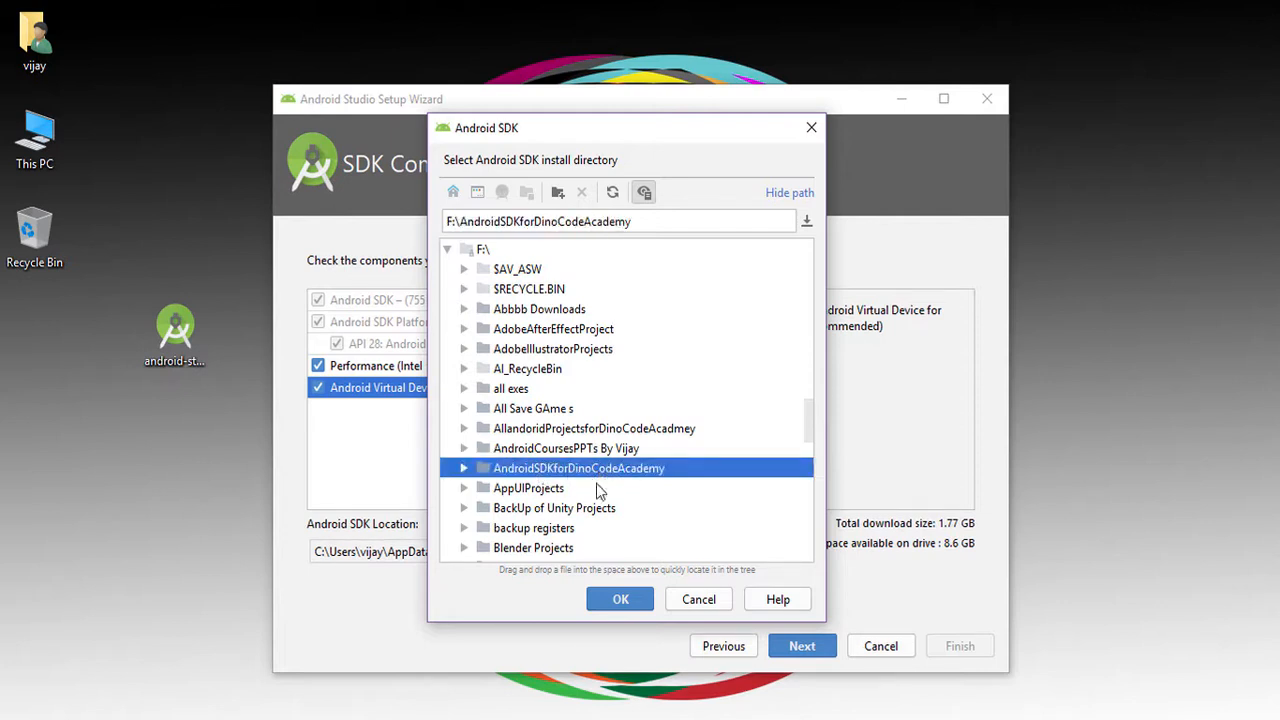
pyautogui.click(620, 600)
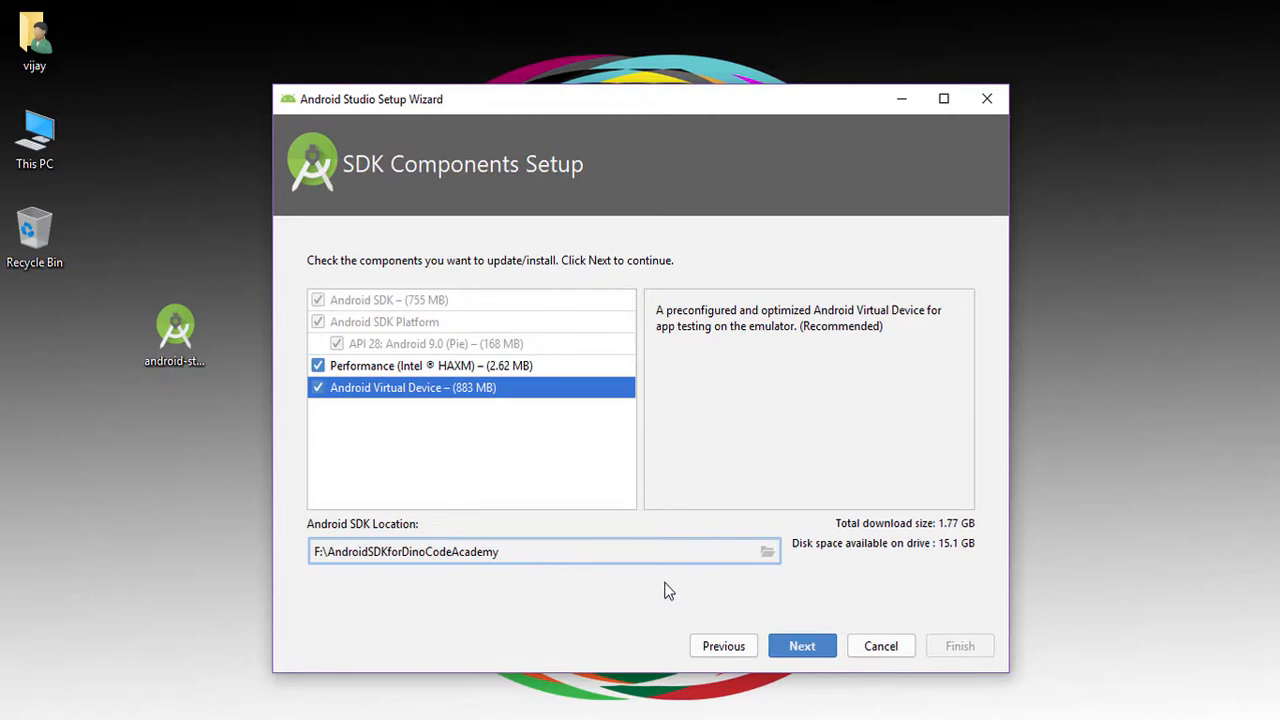
pyautogui.click(803, 647)
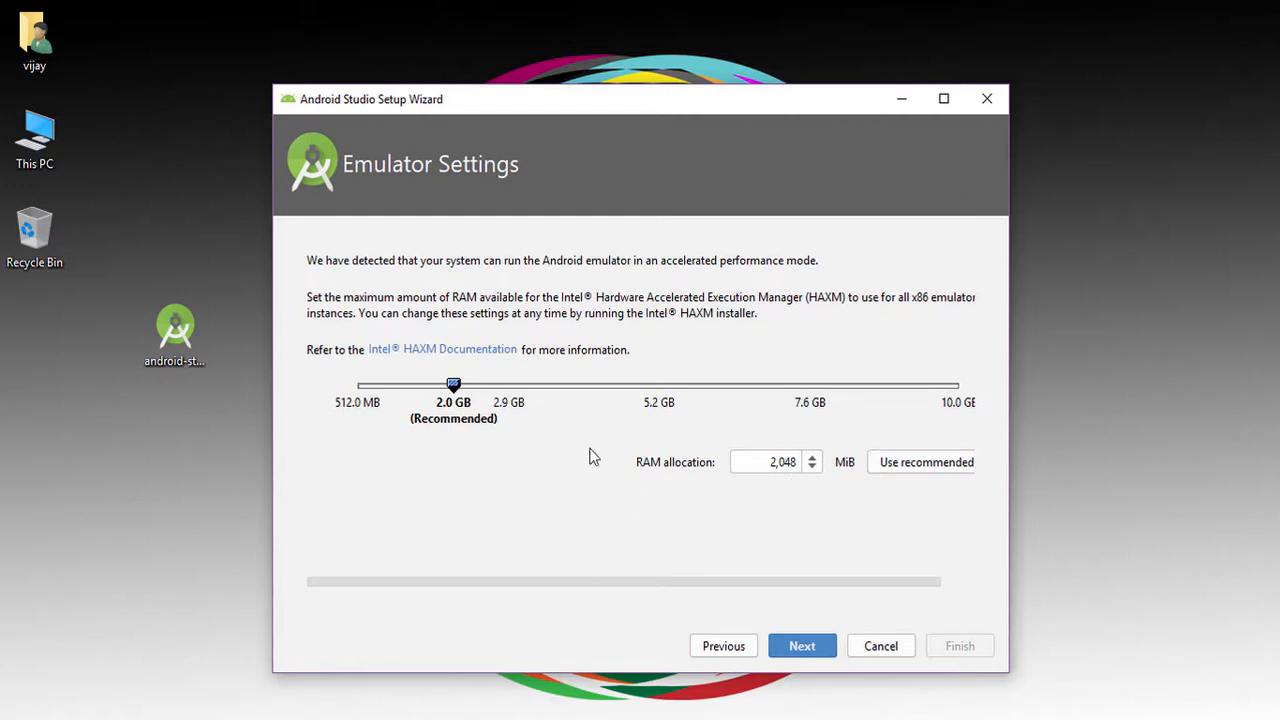
# - Raise the maximum emulator RAM for Intel HAXM above the recommended amount and proceed to the settings summary
pyautogui.moveTo(459, 386); pyautogui.dragTo(579, 406)
pyautogui.moveTo(576, 386)
pyautogui.mouseDown()
pyautogui.moveTo(462, 388)
pyautogui.moveTo(585, 403)
pyautogui.mouseUp()
pyautogui.click(802, 646)
# - Review the installation summary, including the setup type, SDK folder and SDK components to download
pyautogui.scroll(-3, 516, 392)
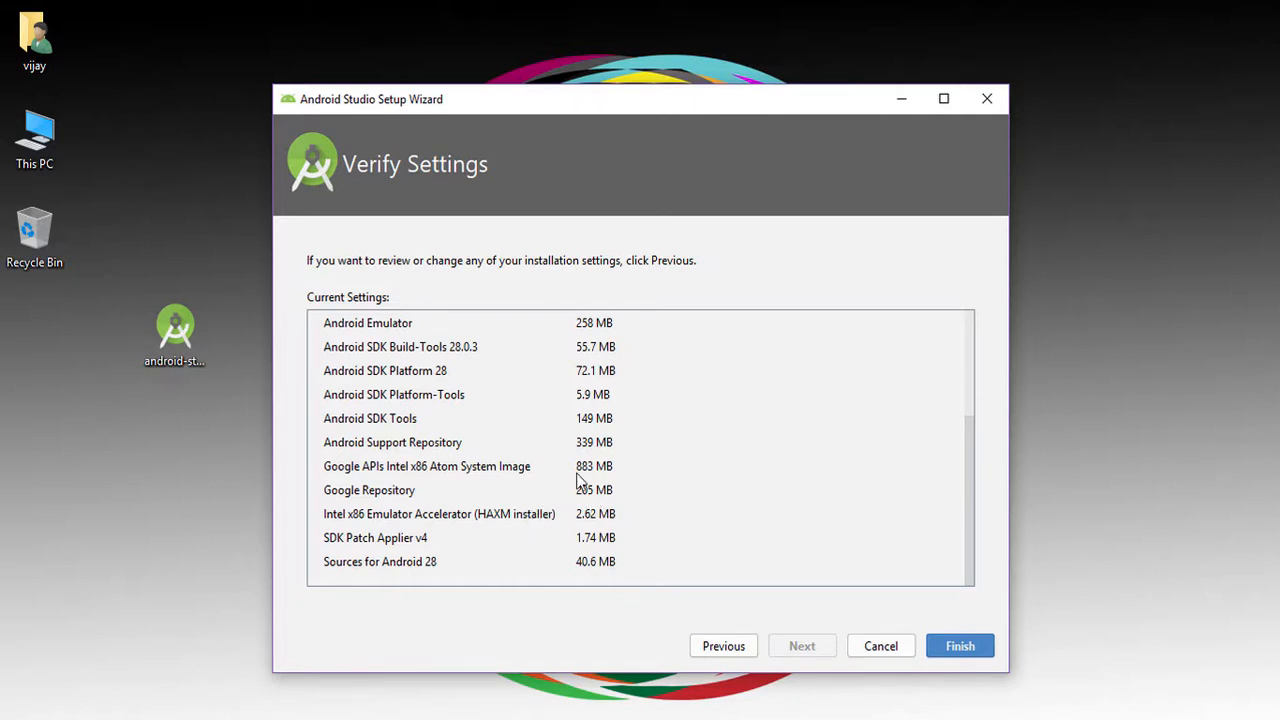
pyautogui.scroll(3, 578, 476)
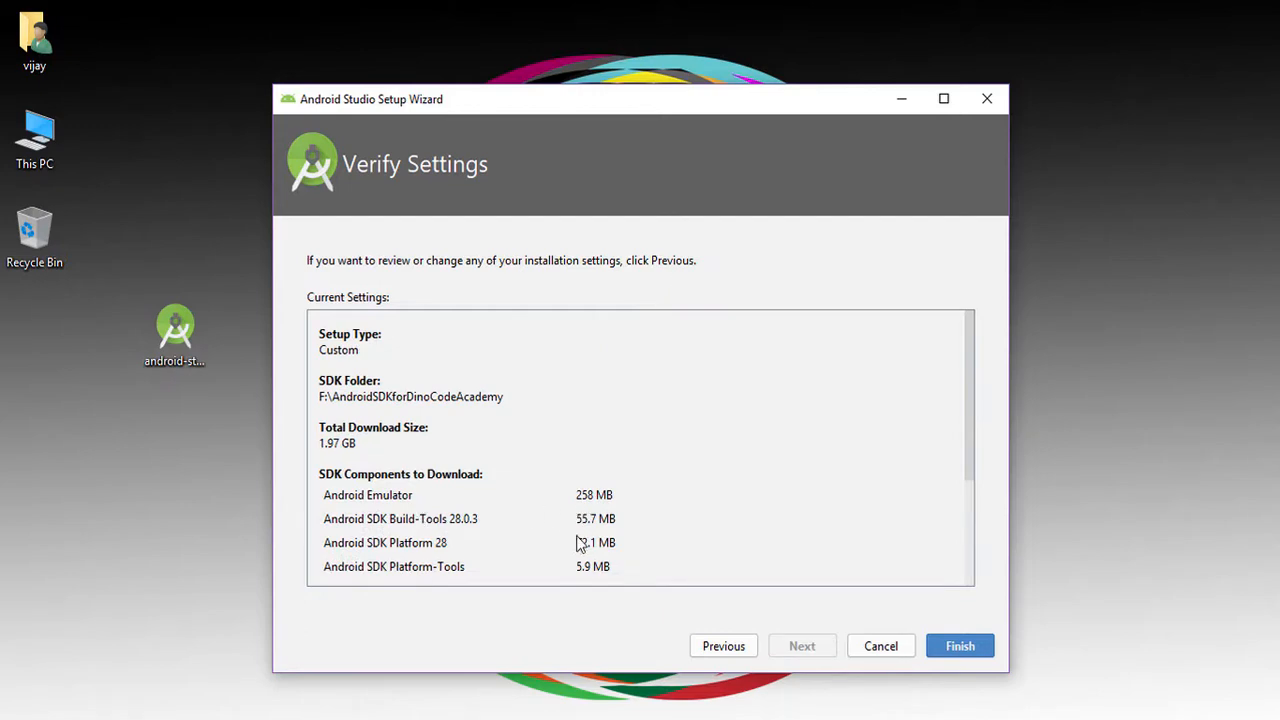
pyautogui.scroll(-3, 579, 535)
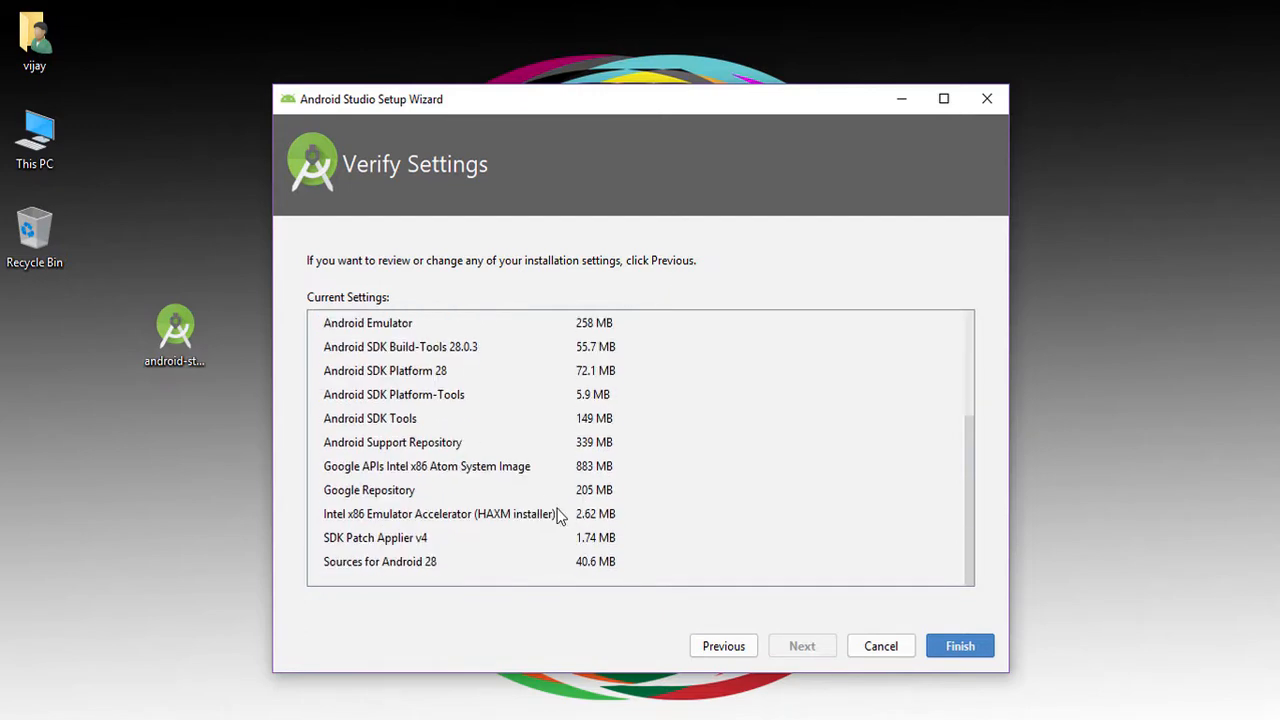
pyautogui.scroll(3, 560, 515)
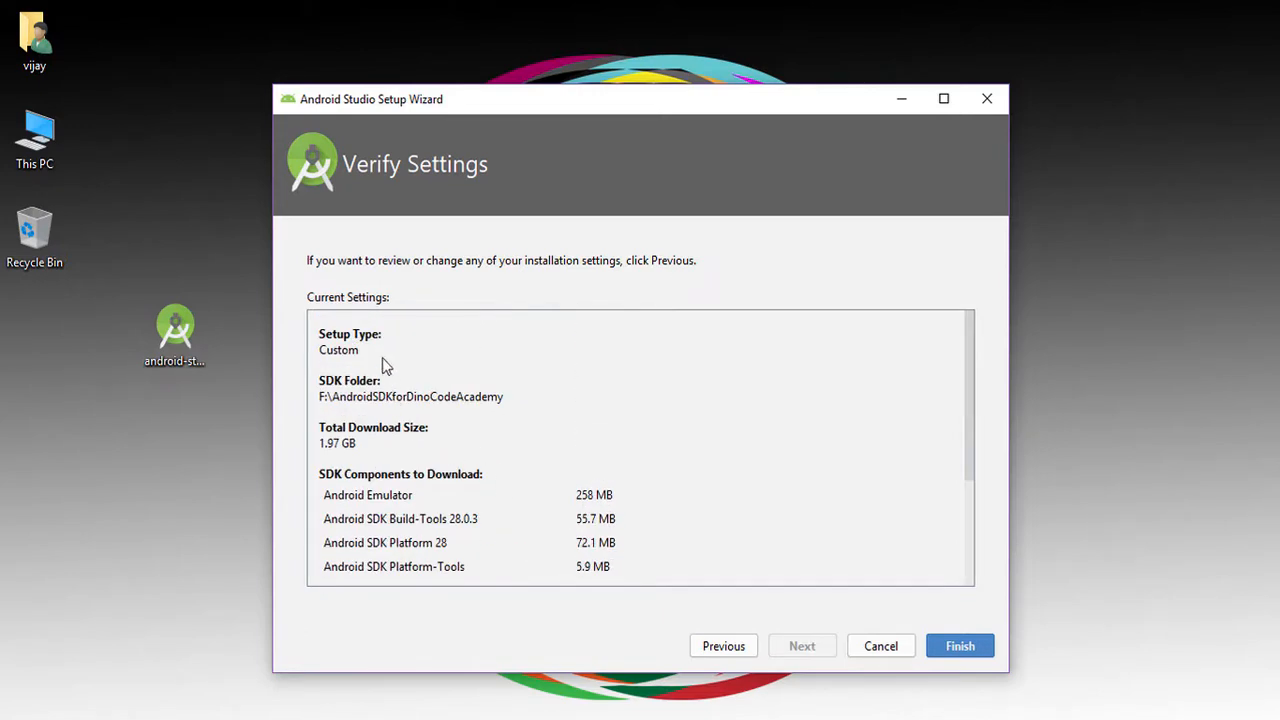
pyautogui.moveTo(362, 355); pyautogui.dragTo(316, 352)
pyautogui.moveTo(320, 405); pyautogui.dragTo(442, 406)
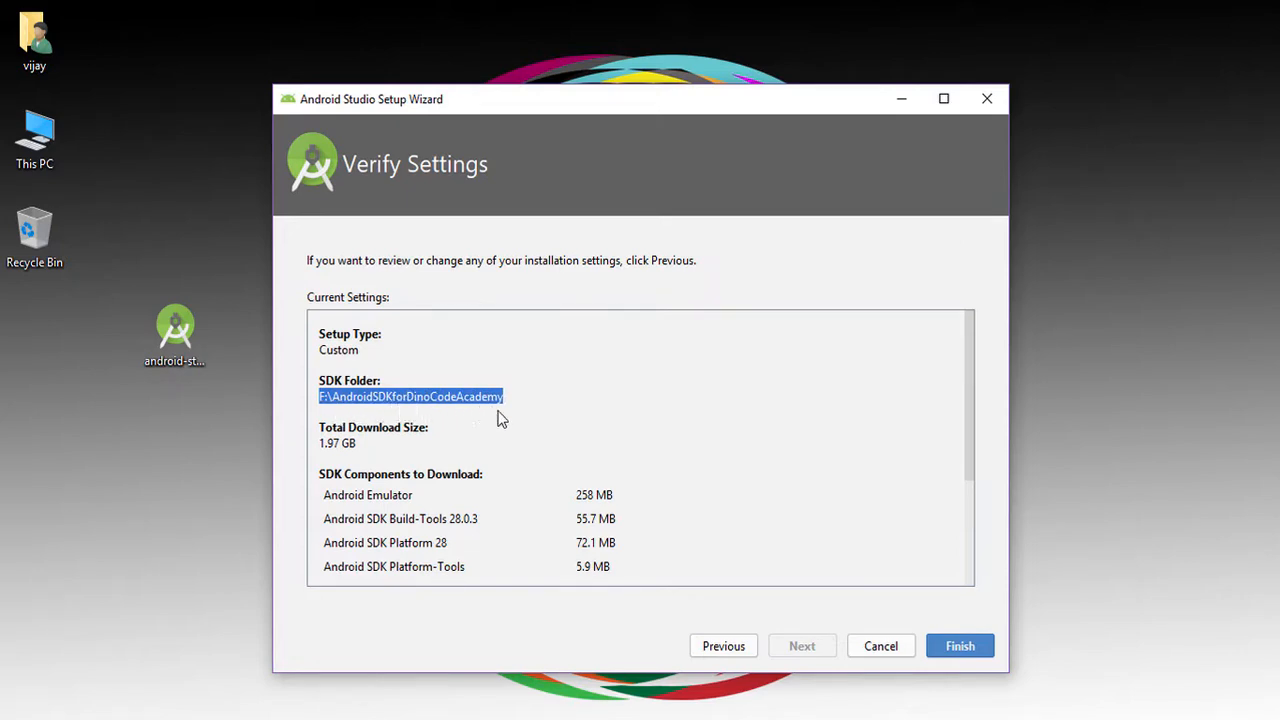
pyautogui.click(581, 441)
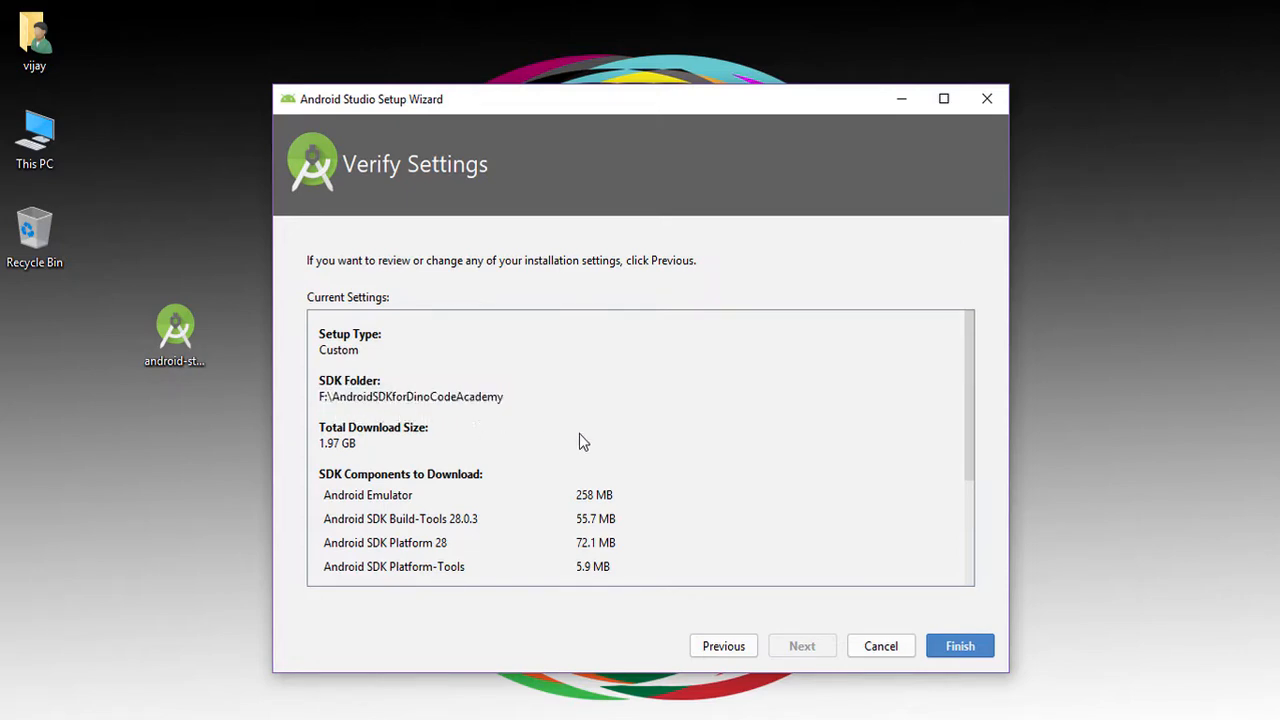
# - Download and install the listed SDK components and finish the setup wizard
pyautogui.click(955, 648)
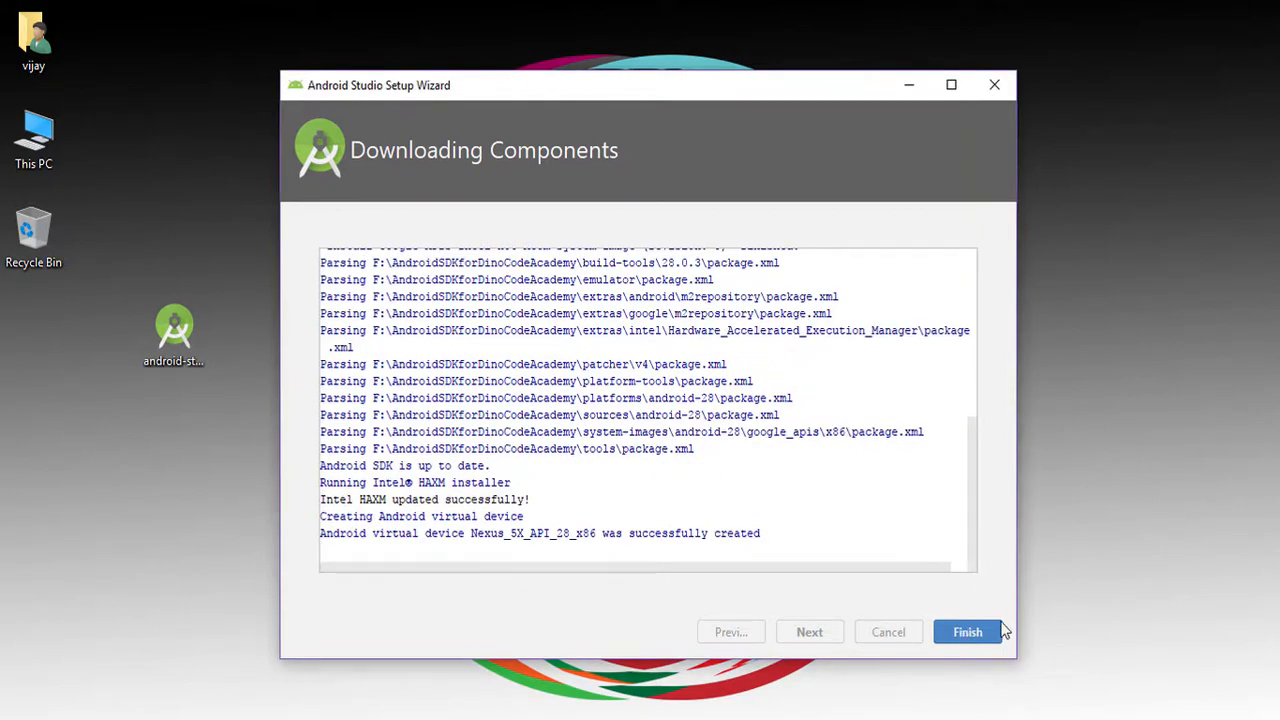
pyautogui.click(972, 640)
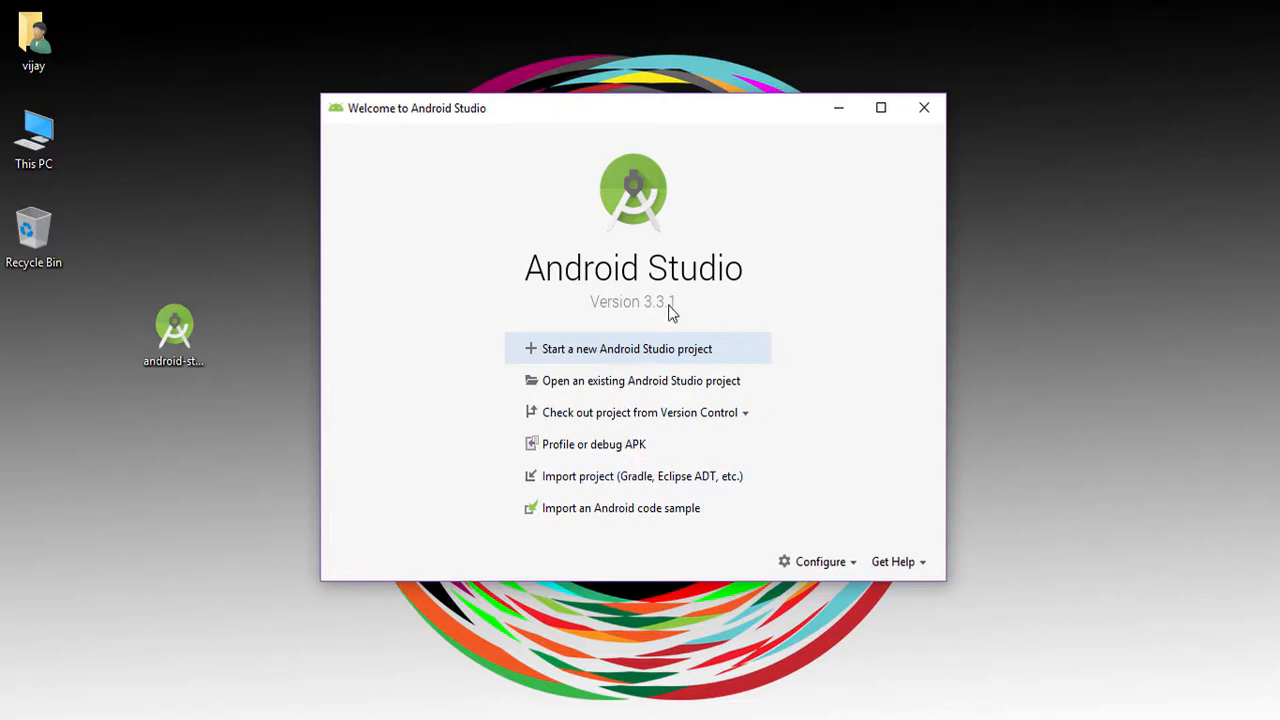
# - Start a new Android Studio project, browse the Phone and Tablet templates and use Empty Activity
pyautogui.click(597, 357)
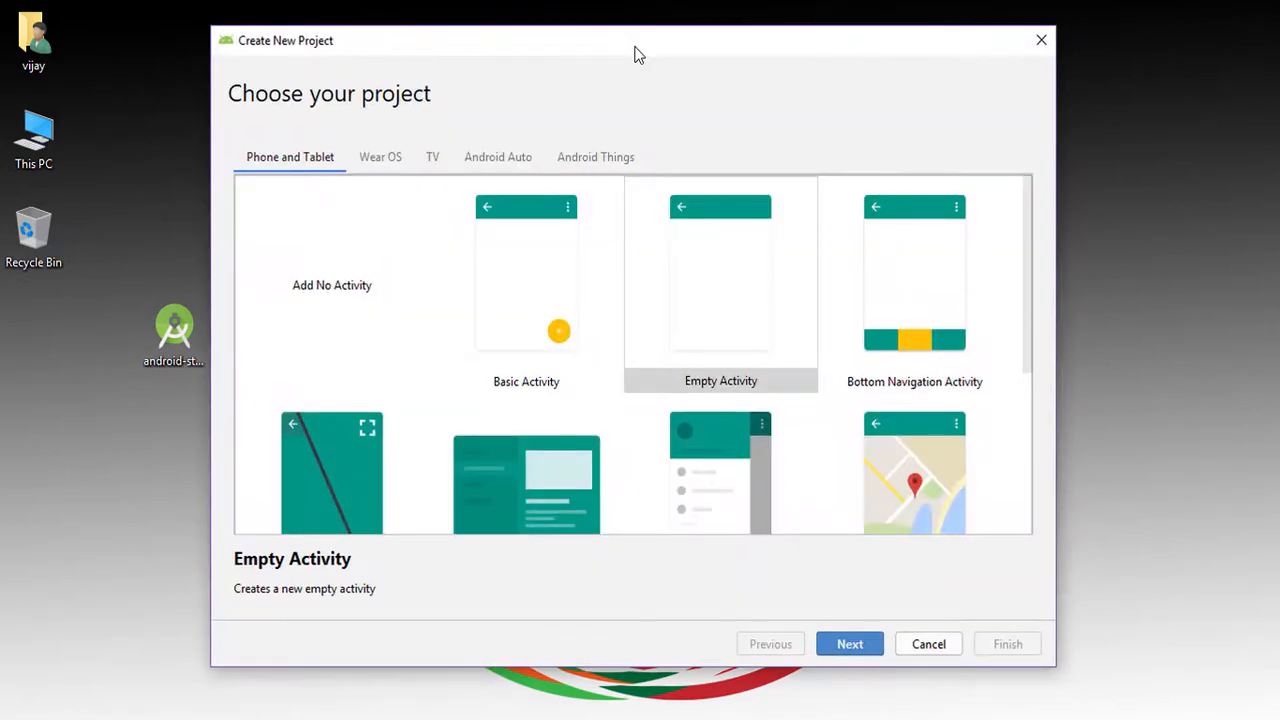
pyautogui.moveTo(638, 55)
pyautogui.mouseDown()
pyautogui.moveTo(614, 50)
pyautogui.moveTo(626, 48)
pyautogui.mouseUp()
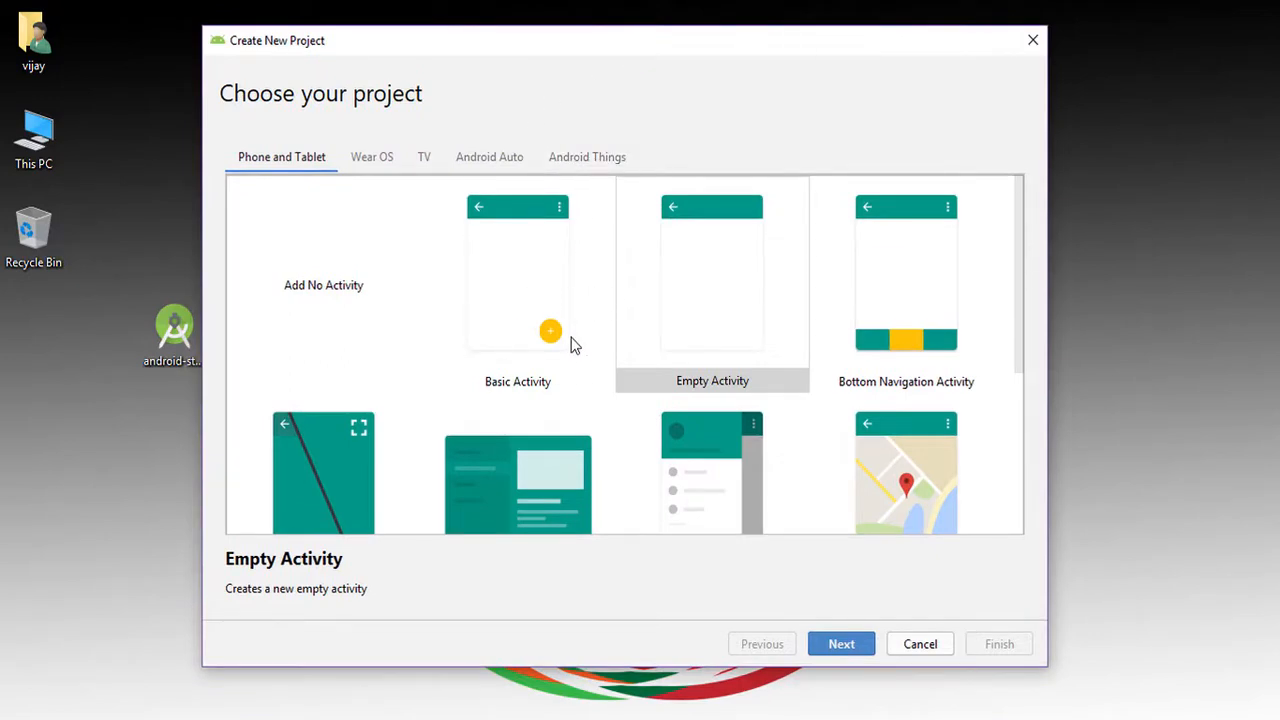
pyautogui.scroll(-1, 575, 350)
pyautogui.scroll(-4, 680, 405)
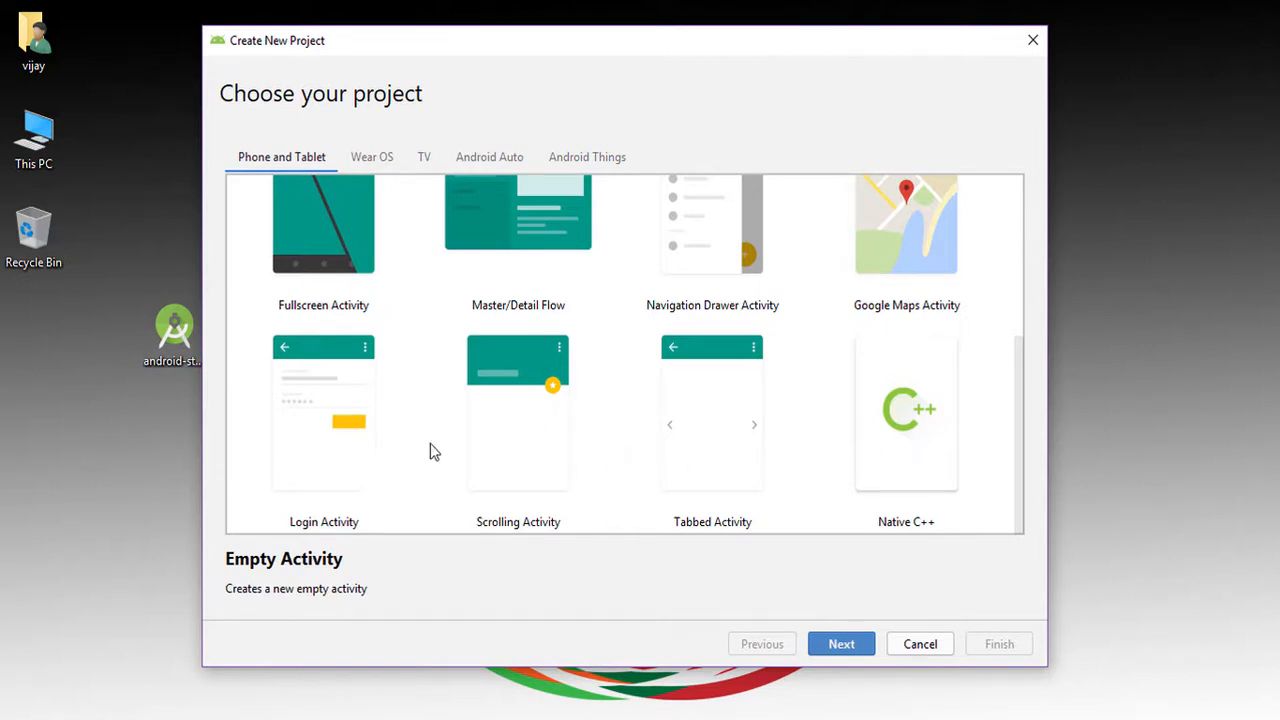
pyautogui.scroll(5, 460, 450)
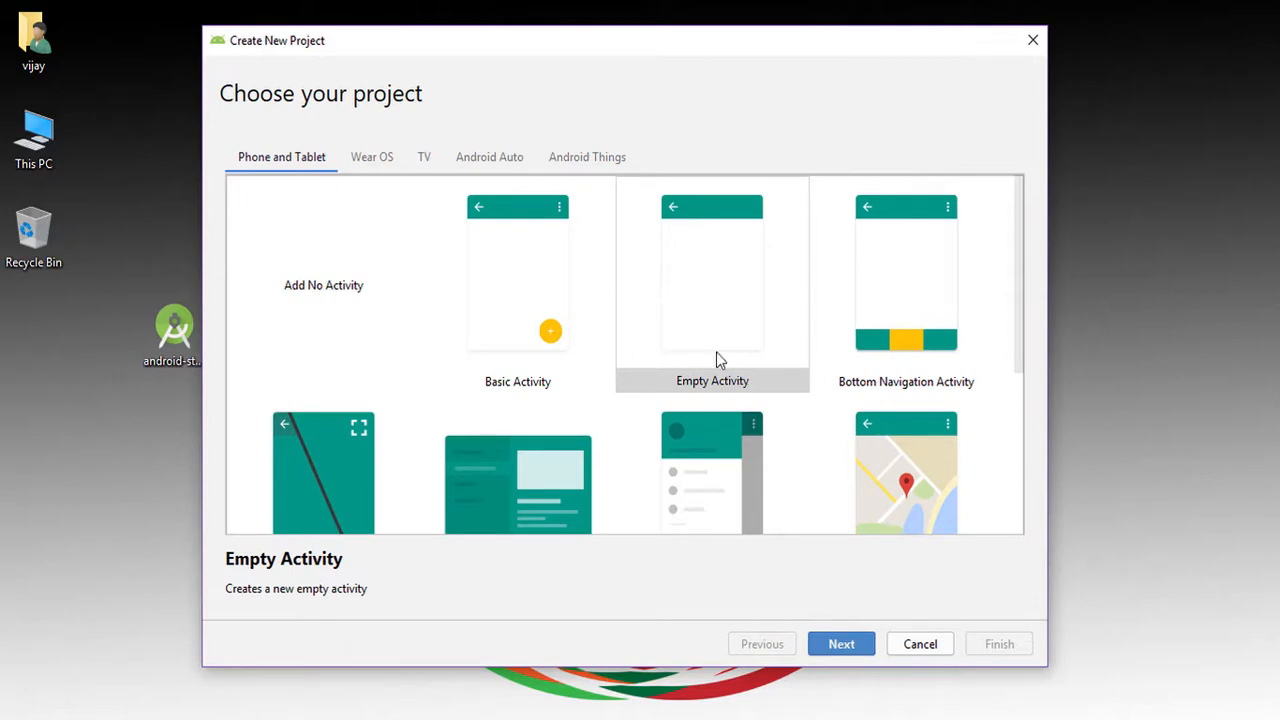
pyautogui.click(836, 646)
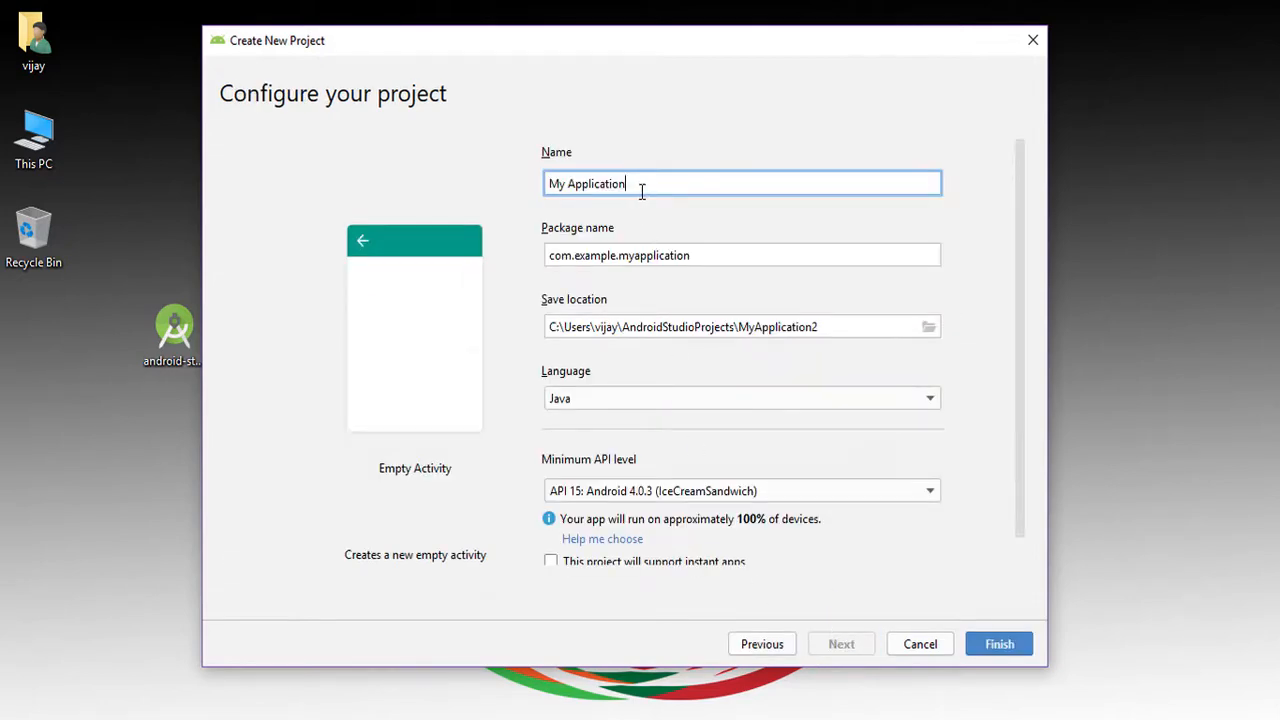
# - Name the new project MyFirstApp
pyautogui.moveTo(657, 186); pyautogui.dragTo(549, 183)
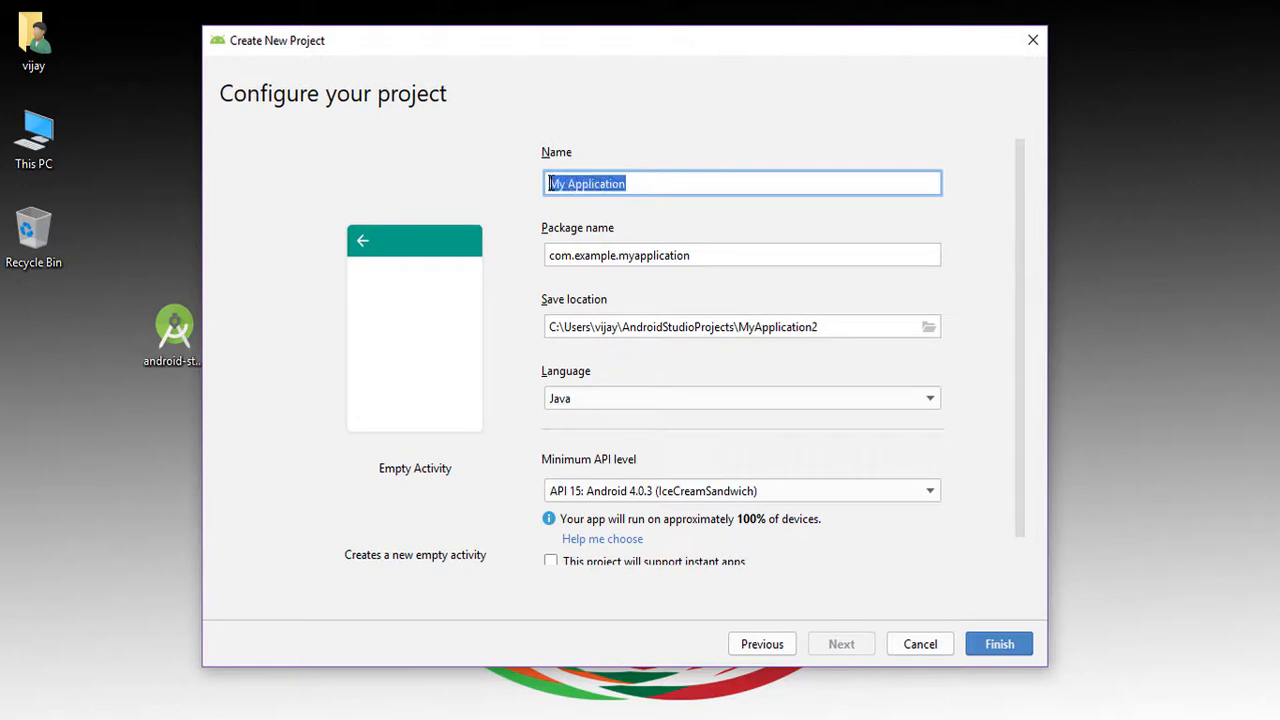
pyautogui.write('M')
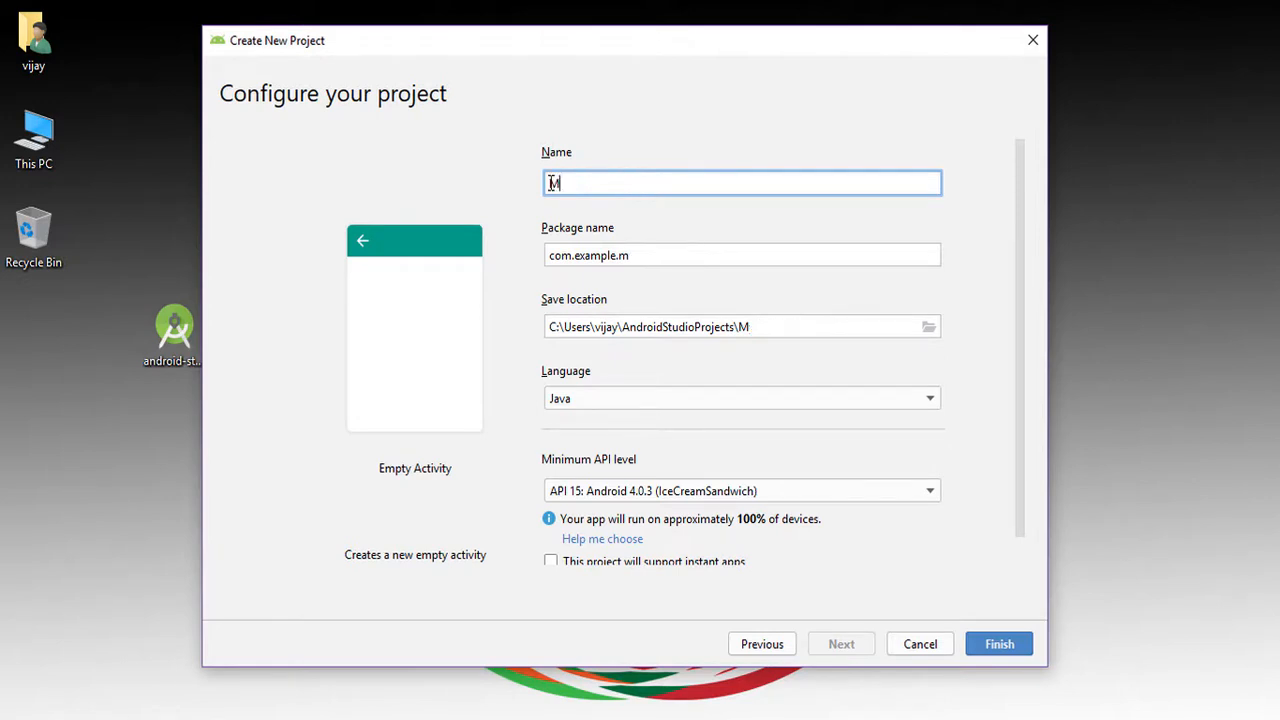
pyautogui.write('yFirstApp')
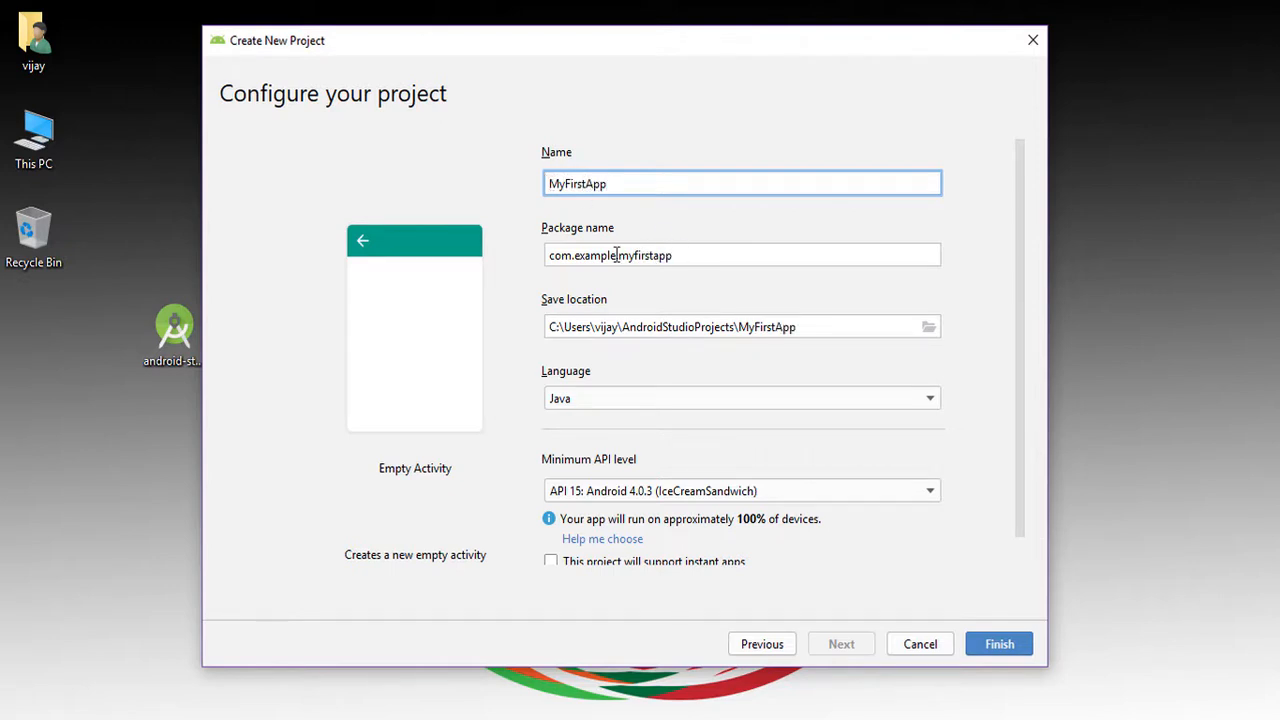
# - Change the package name to com.DinoCodeAcademy.myfirstapp
pyautogui.moveTo(616, 254); pyautogui.dragTo(576, 256)
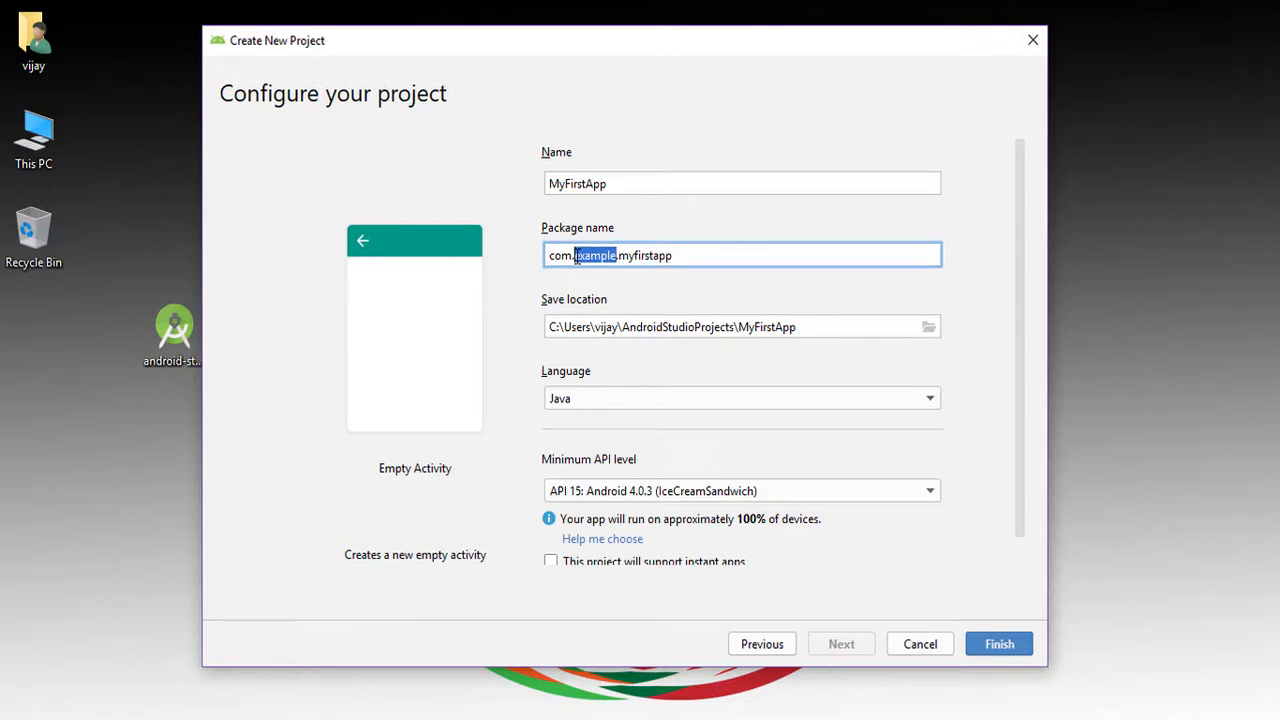
pyautogui.write('DinoCOde')
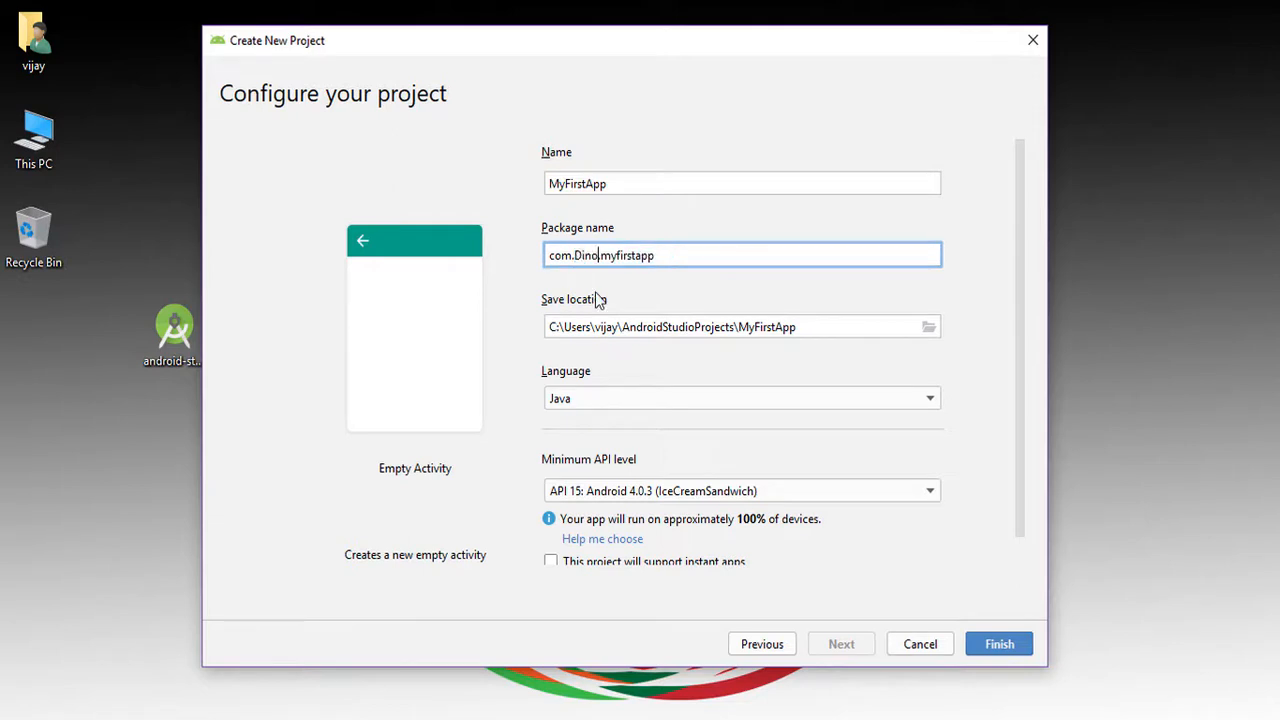
pyautogui.press('BackSpace')
pyautogui.press('BackSpace')
pyautogui.press('BackSpace')
pyautogui.write('pde')
pyautogui.press('BackSpace')
pyautogui.press('BackSpace')
pyautogui.press('BackSpace')
pyautogui.write('odeAcademy')
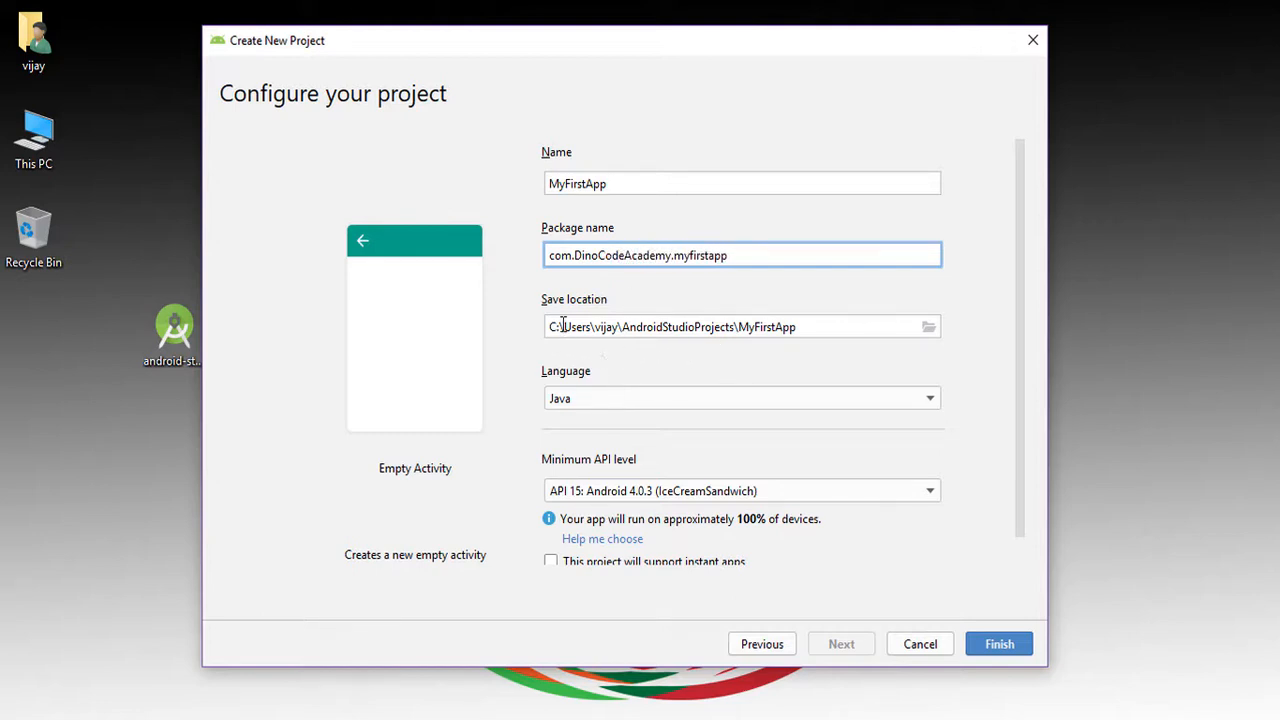
# - Set the save location to a FirstApp subfolder inside the existing folder C:\DinoCodeAcadmeyProjects
pyautogui.scroll(-1, 620, 340)
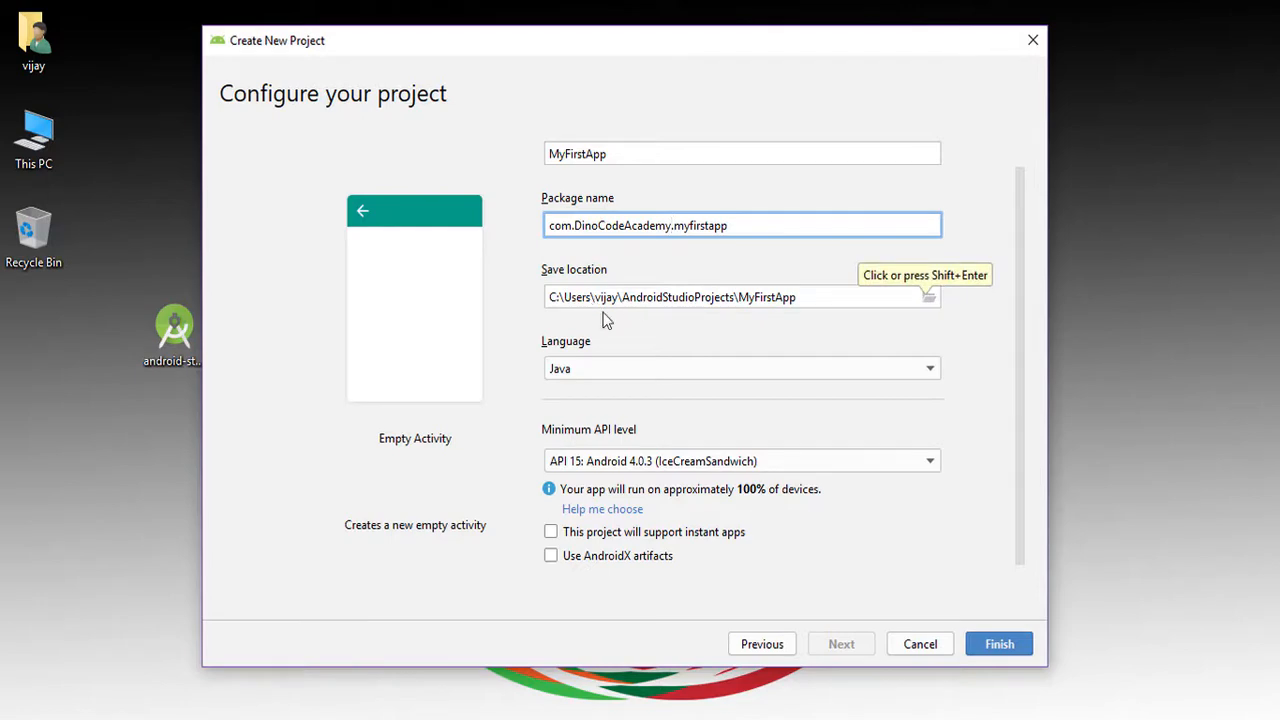
pyautogui.click(929, 300)
pyautogui.scroll(3, 640, 311)
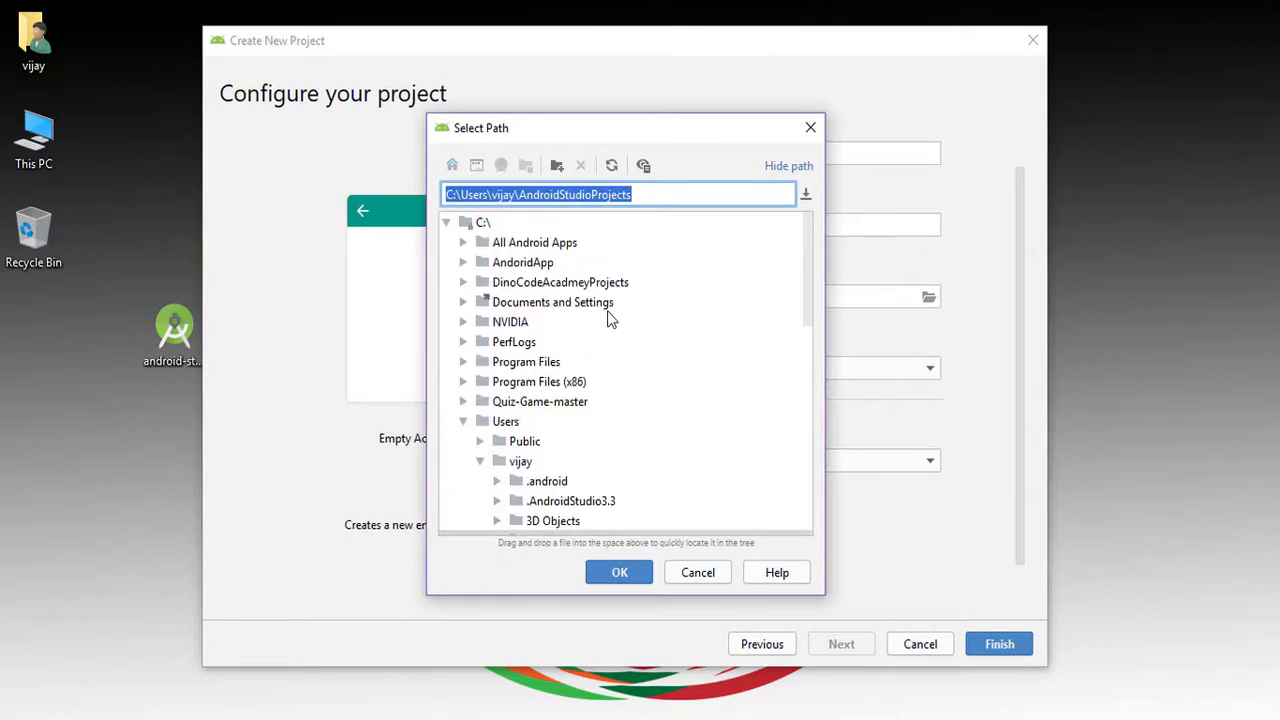
pyautogui.click(528, 286)
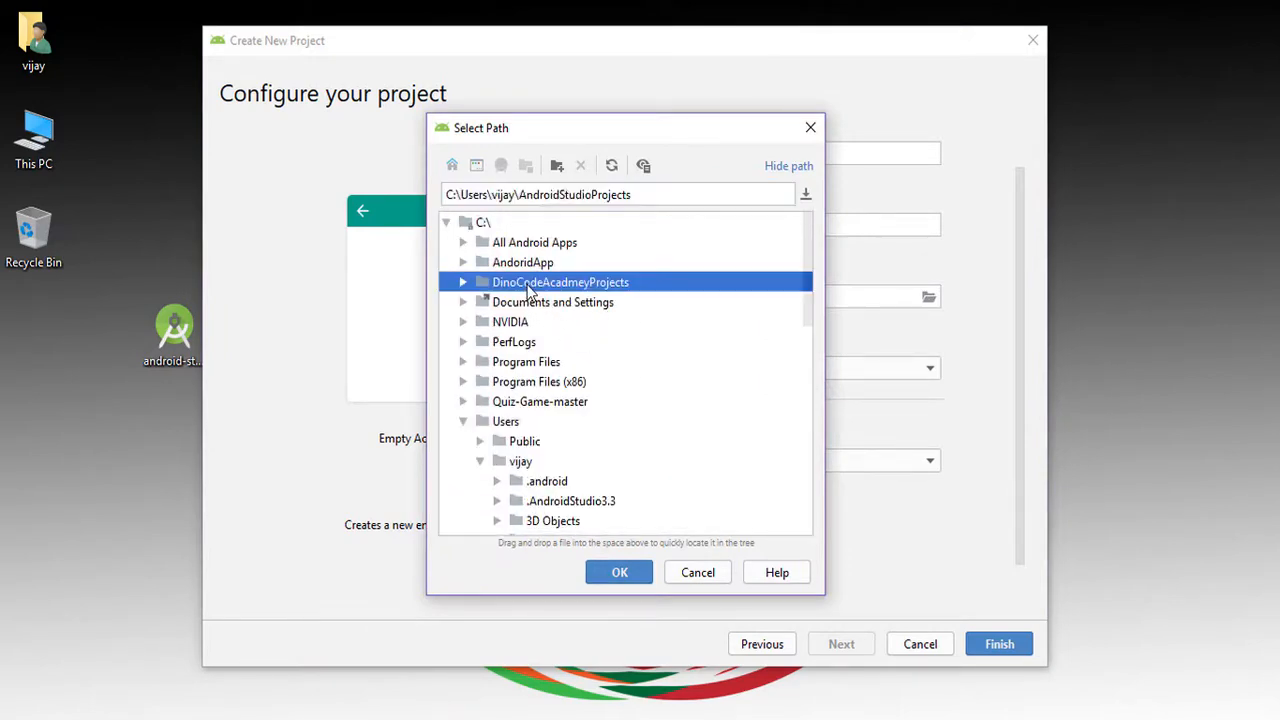
pyautogui.click(636, 570)
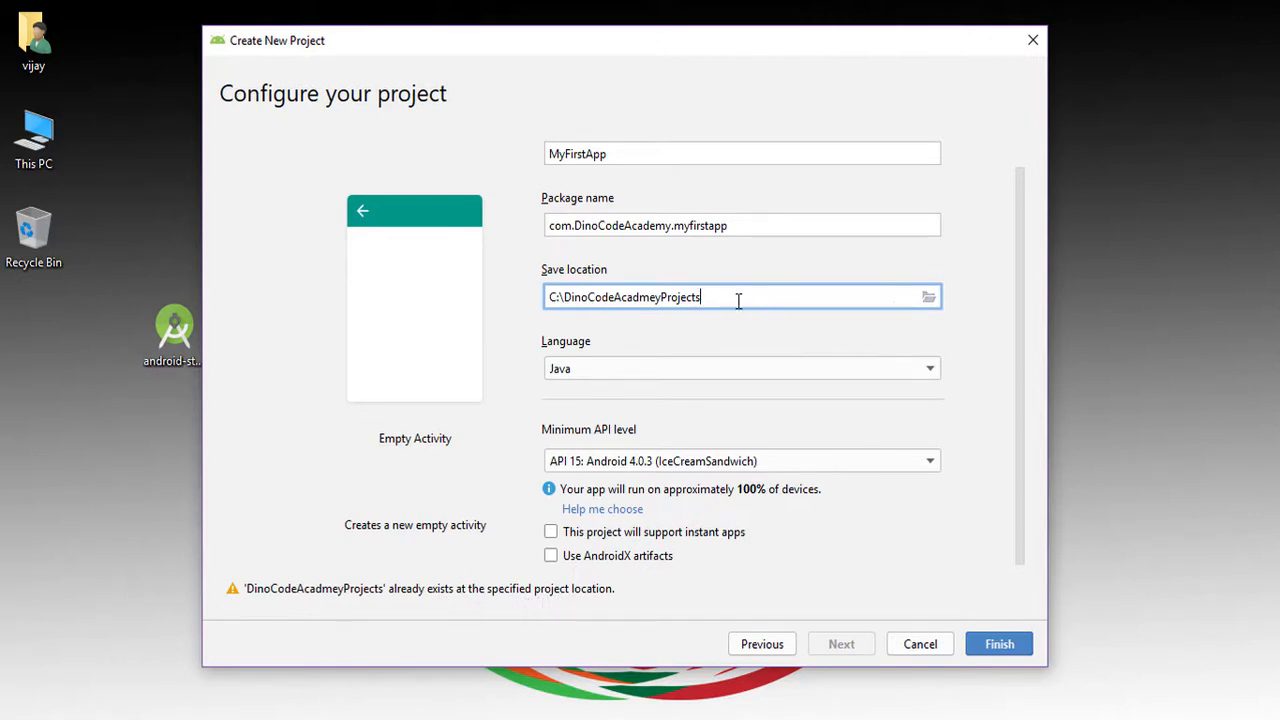
pyautogui.write('\\Firs')
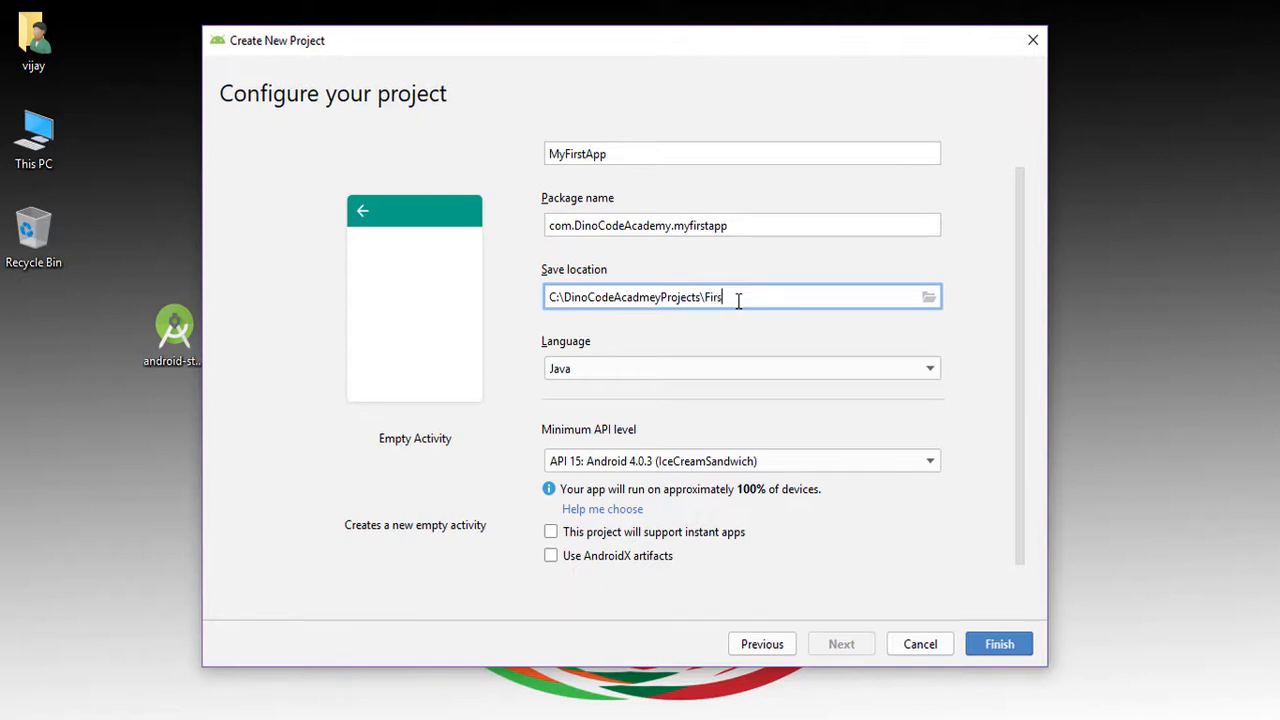
pyautogui.write('tApp')
# - Choose Java as the project language and API 25: Android 7.1.1 (Nougat) as the minimum API level
pyautogui.click(616, 374)
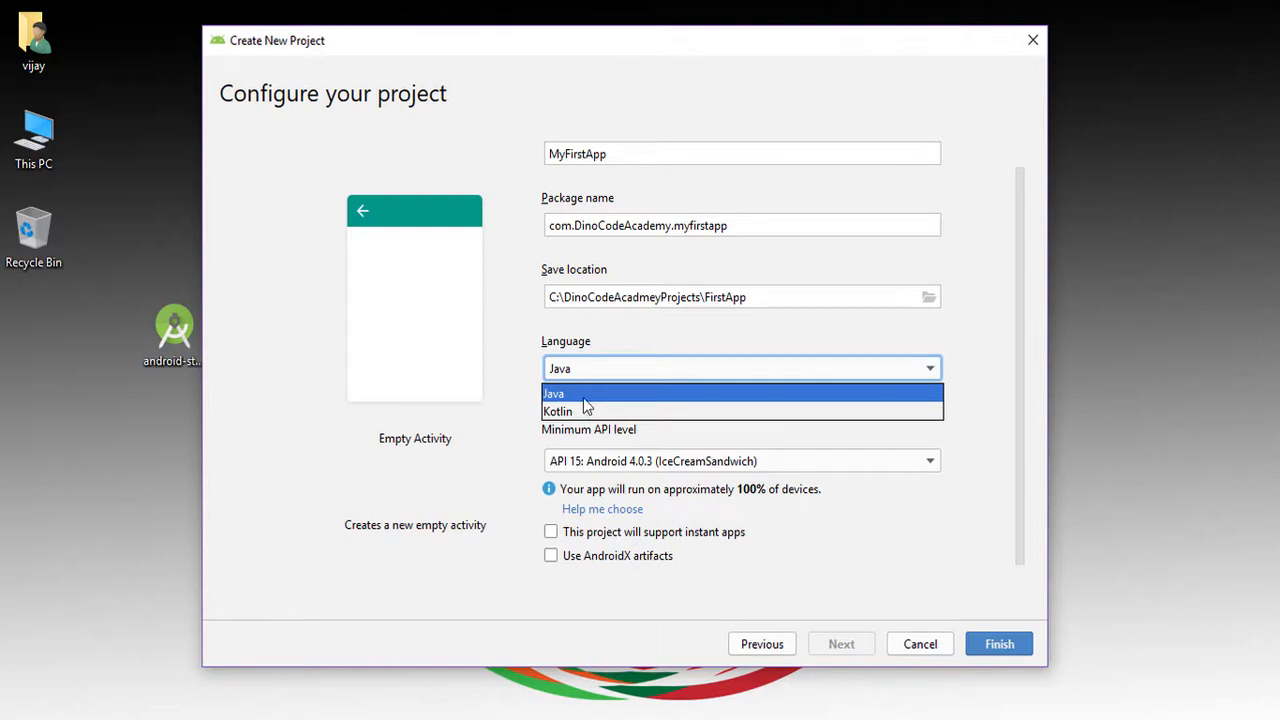
pyautogui.click(584, 398)
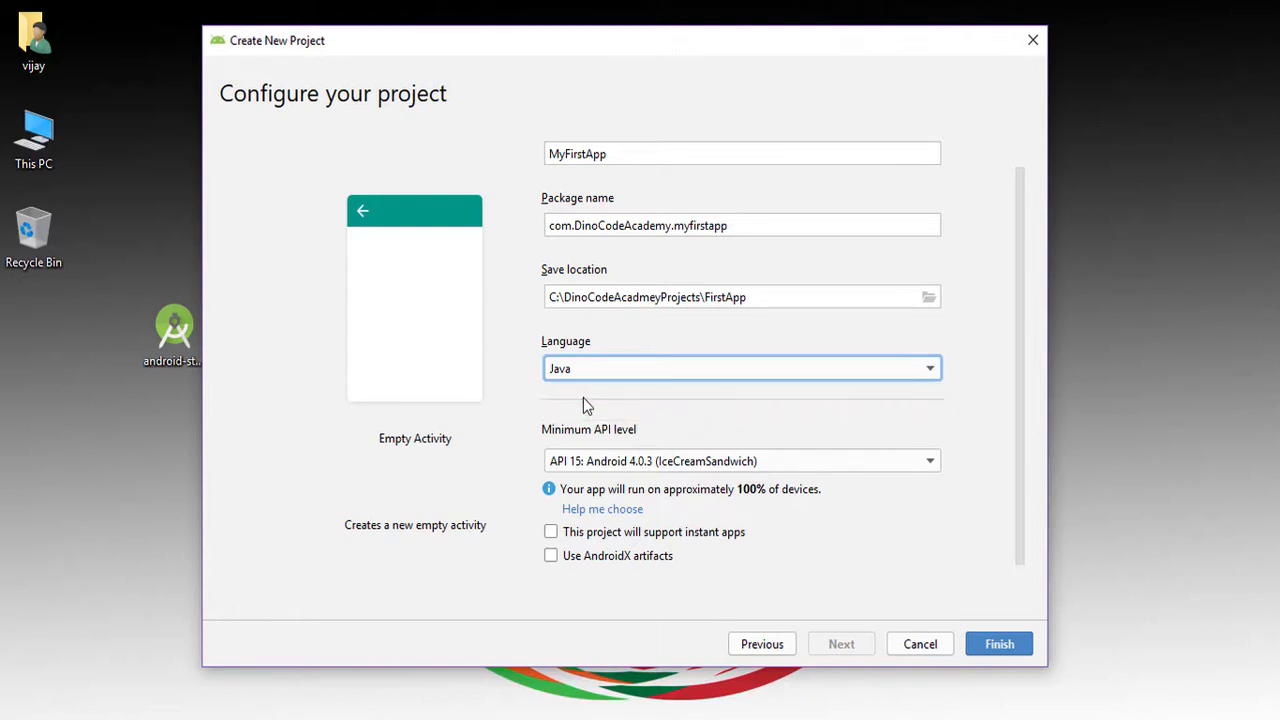
pyautogui.click(676, 466)
pyautogui.scroll(-2, 683, 513)
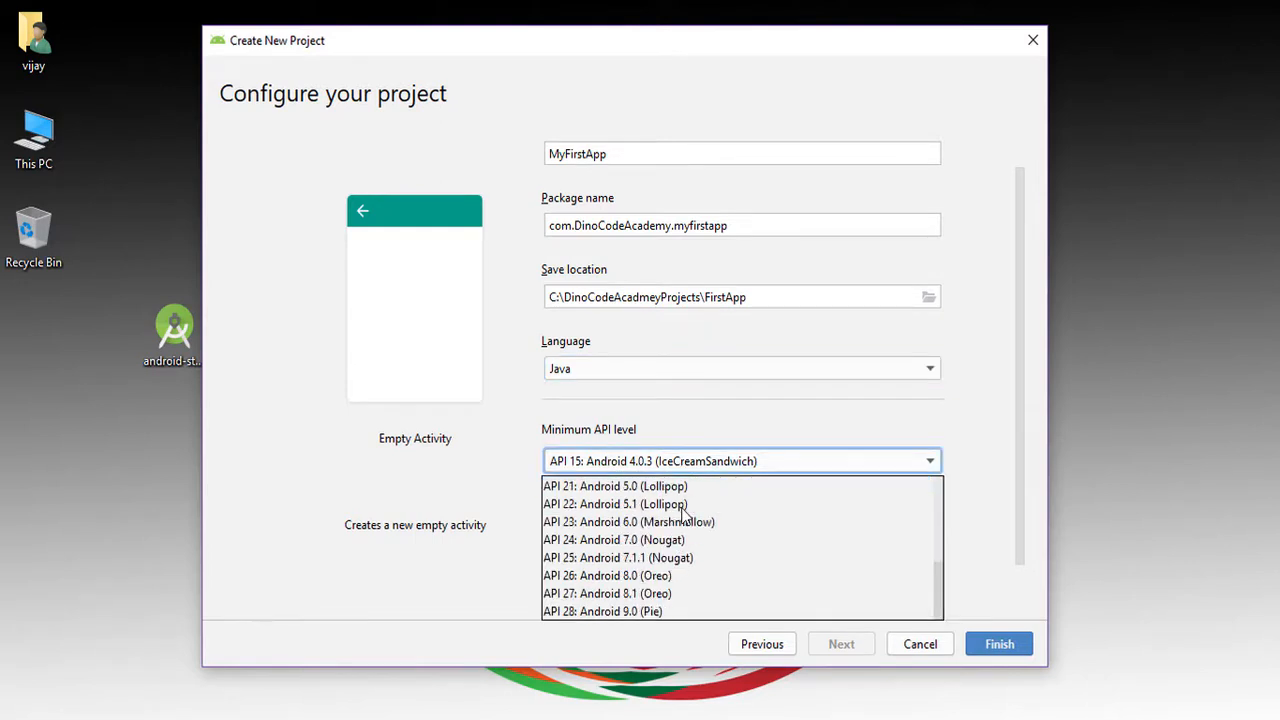
pyautogui.click(652, 557)
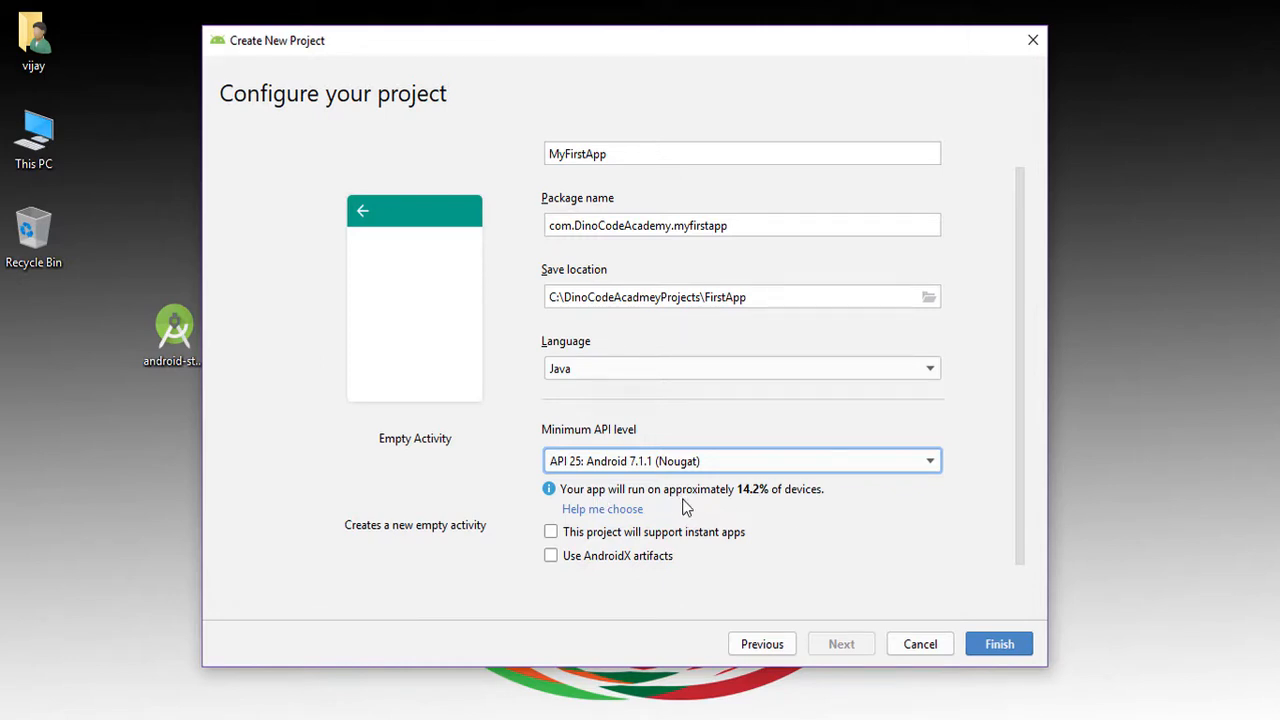
# - Review the Android platform version distribution chart and pick 8.1 Oreo, API level 27, from it
pyautogui.click(612, 511)
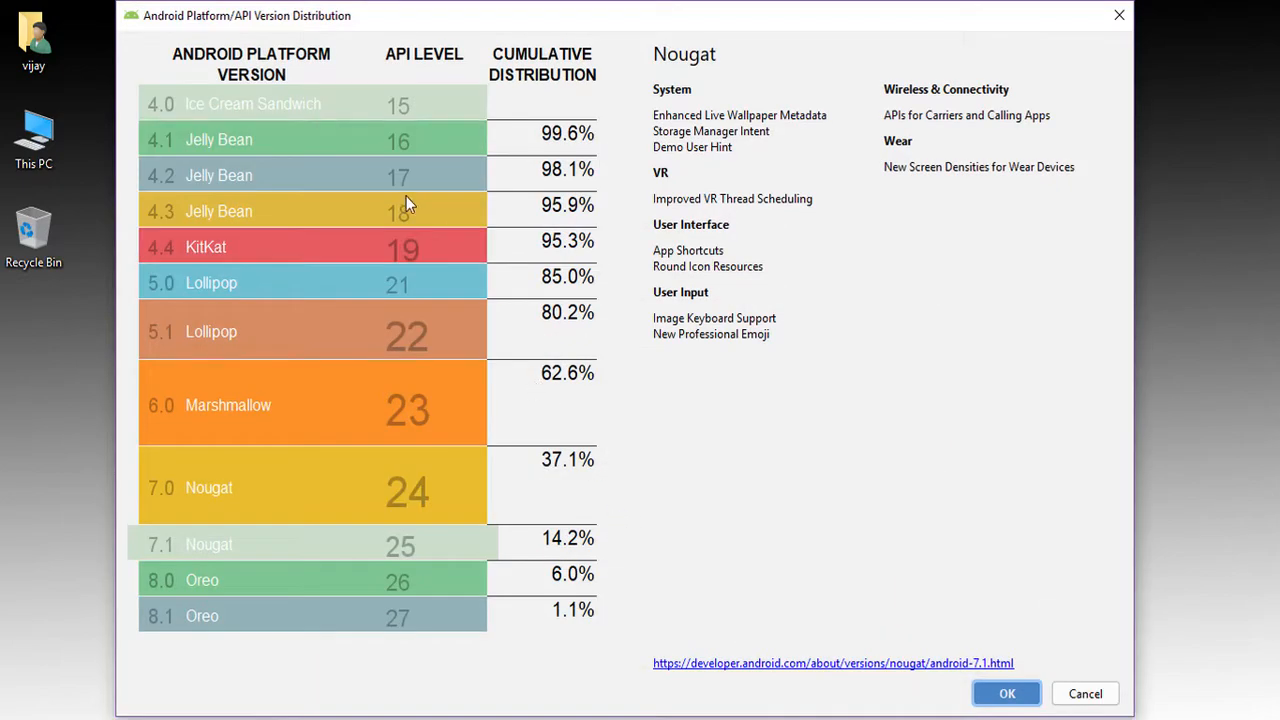
pyautogui.moveTo(459, 18); pyautogui.dragTo(459, 25)
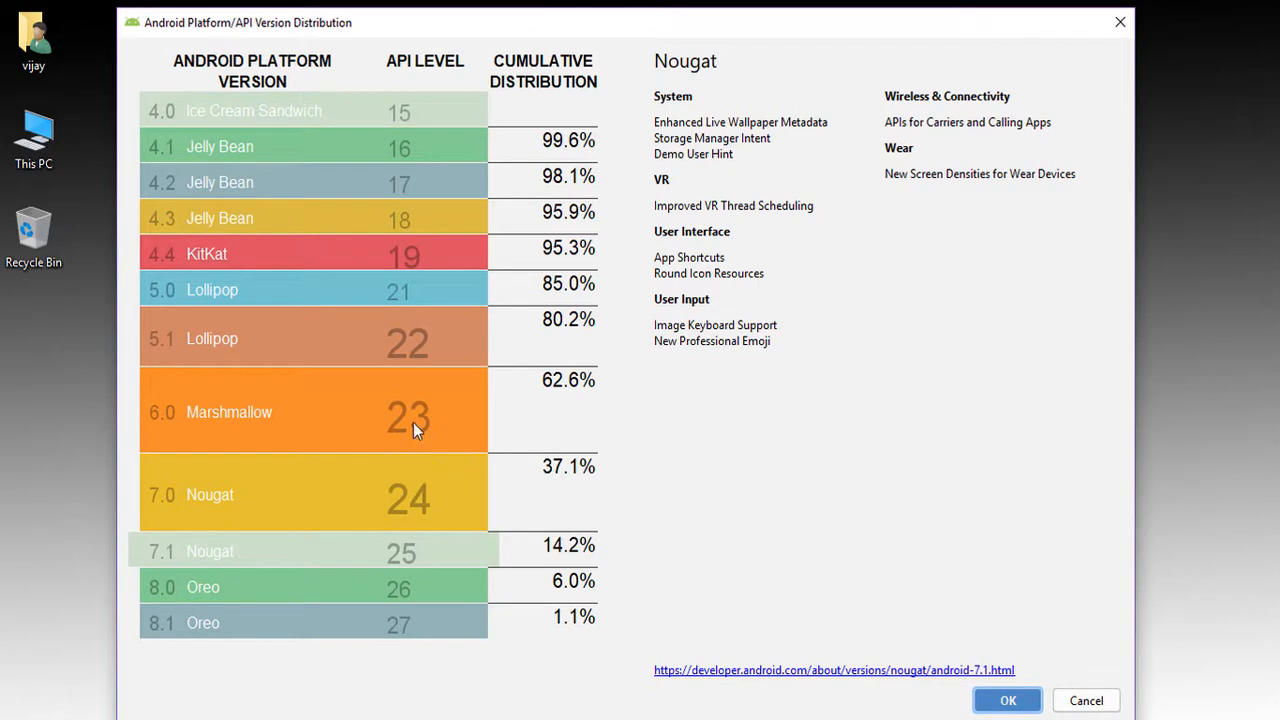
pyautogui.click(470, 621)
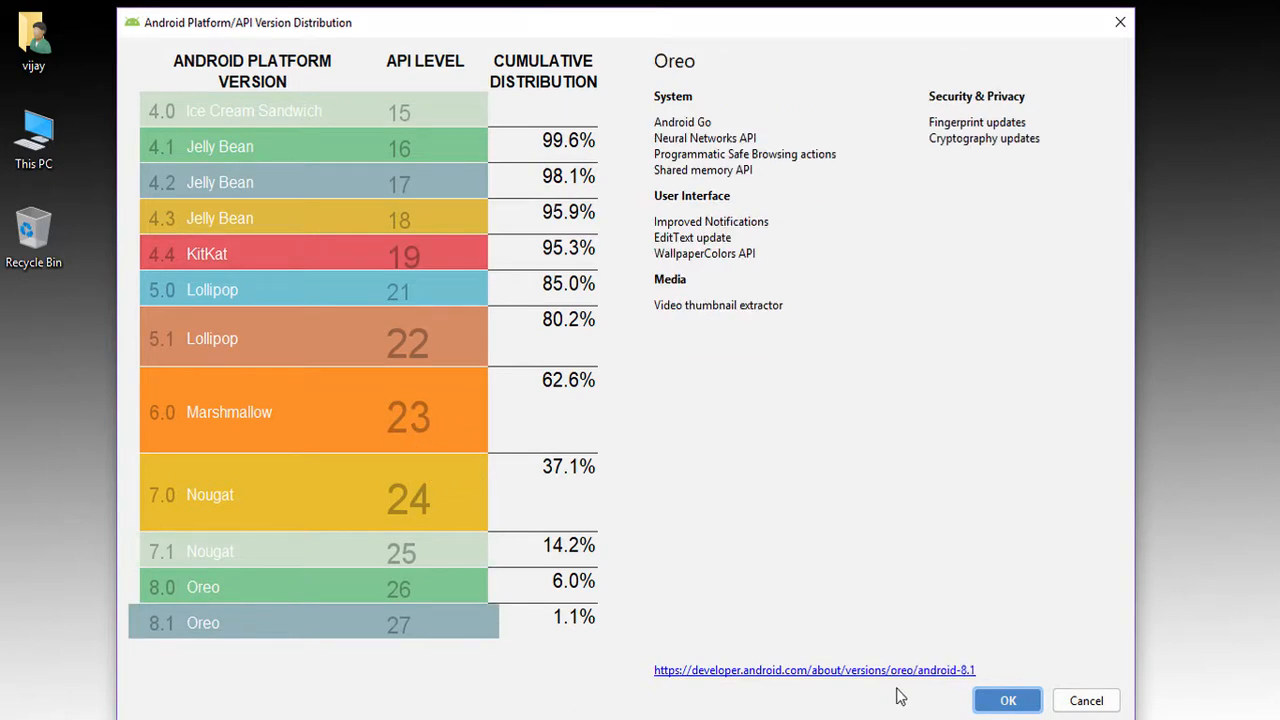
pyautogui.click(1005, 700)
# - Set the minimum API level to API 25: Android 7.1.1 (Nougat) and create the project, completing the component installer
pyautogui.click(652, 461)
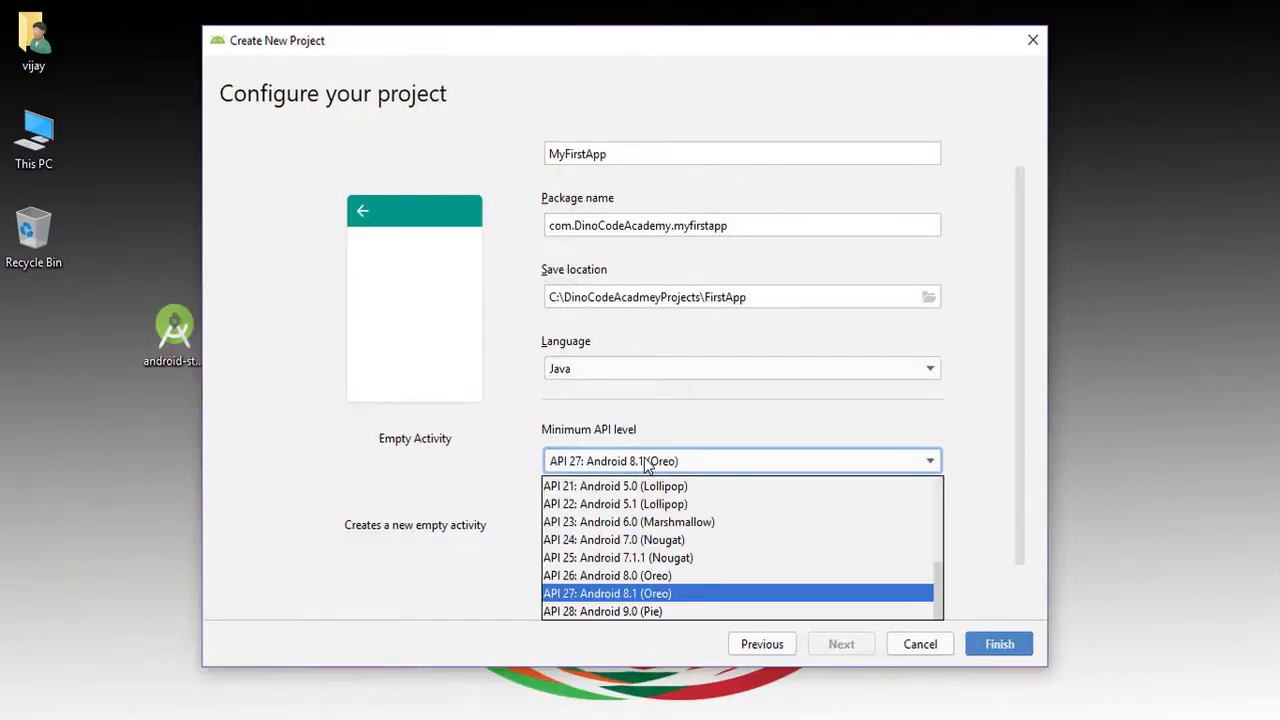
pyautogui.click(614, 558)
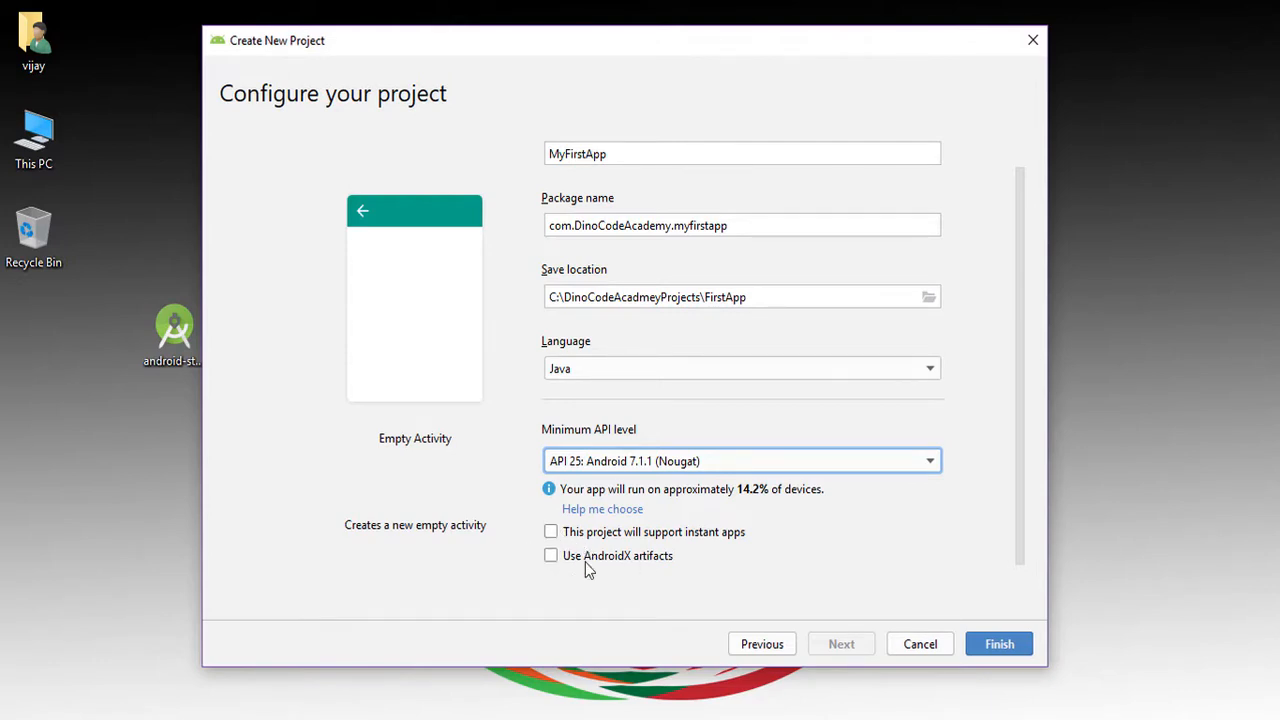
pyautogui.click(1000, 644)
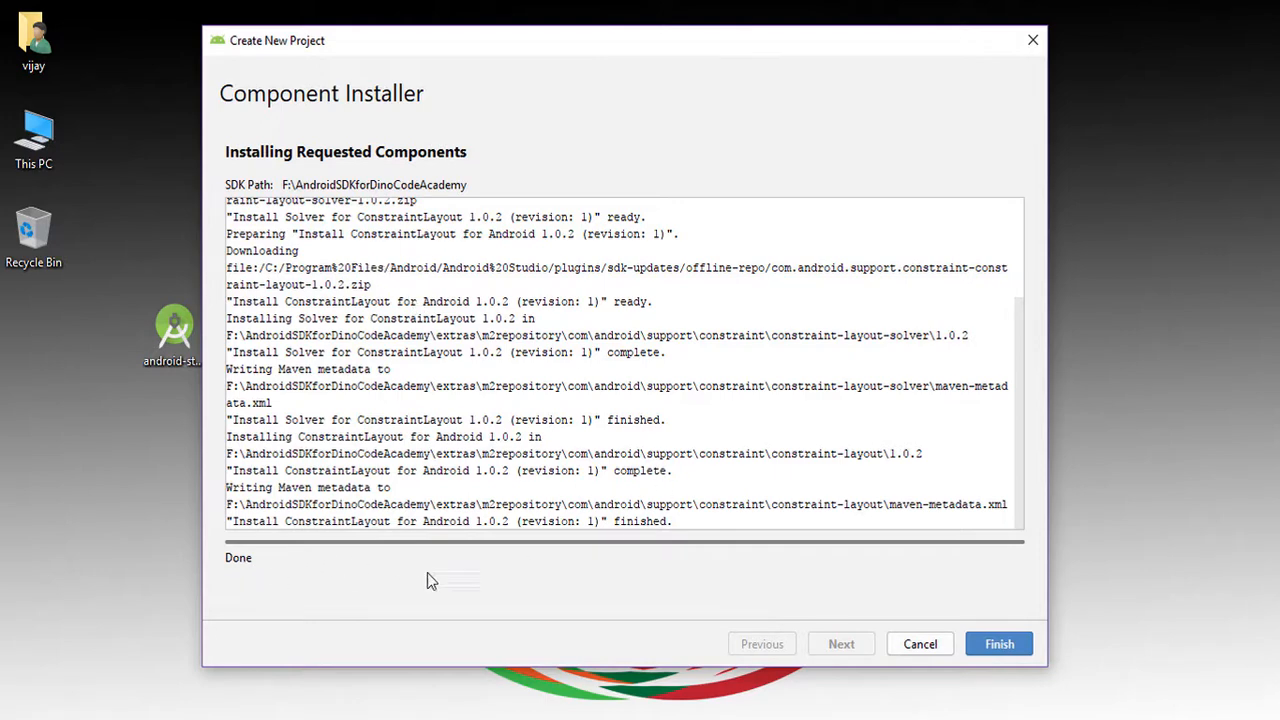
pyautogui.click(1000, 644)
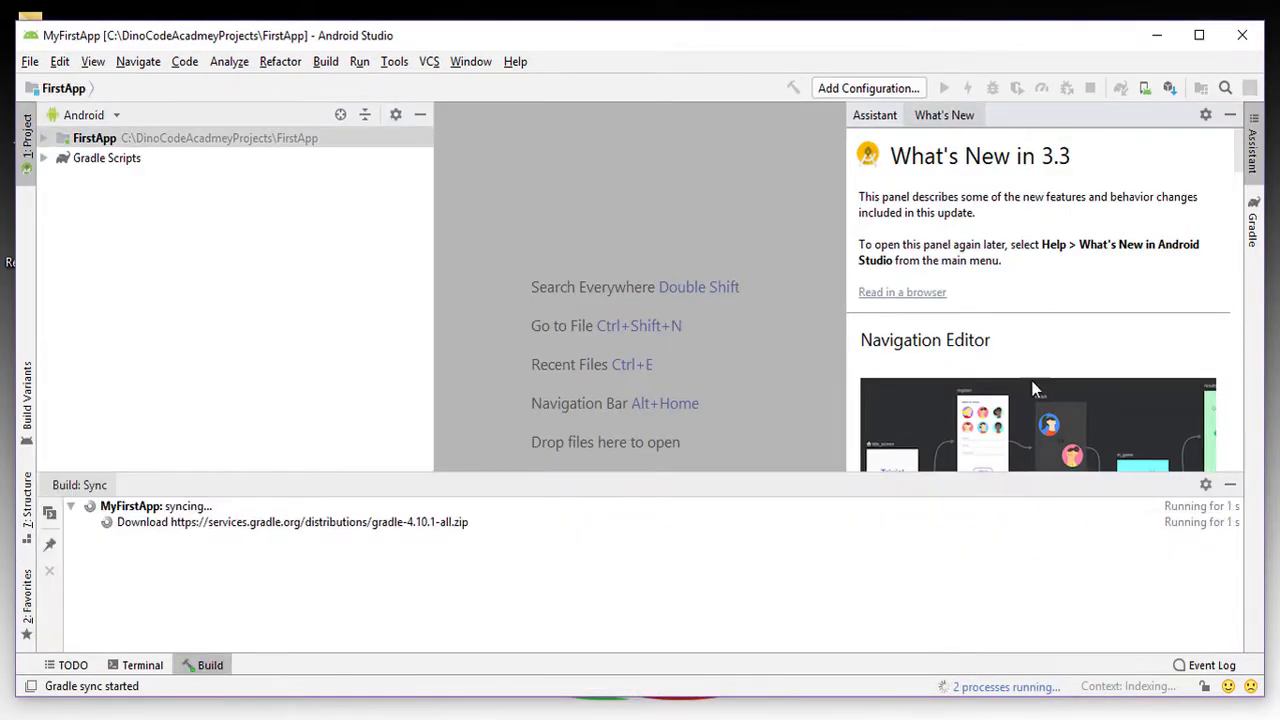
# - Hide the build output and the What's New assistant pane, and maximize the project window
pyautogui.click(1228, 485)
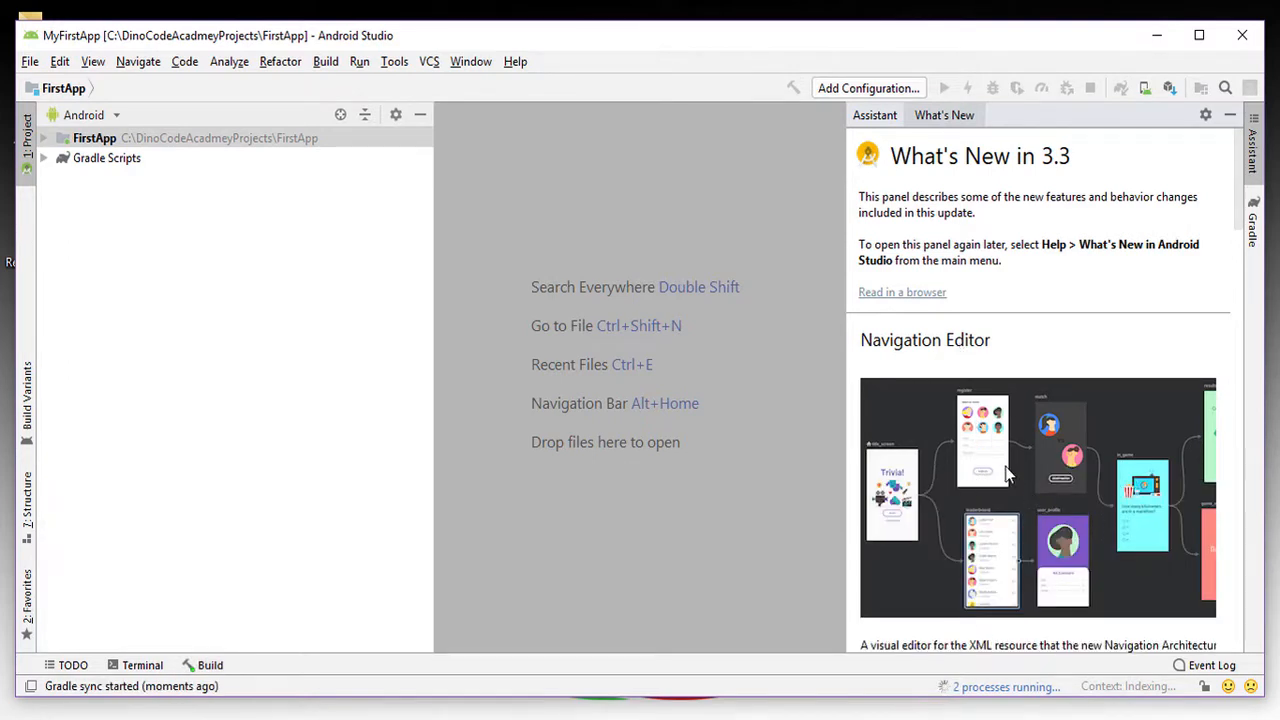
pyautogui.scroll(-2, 1005, 466)
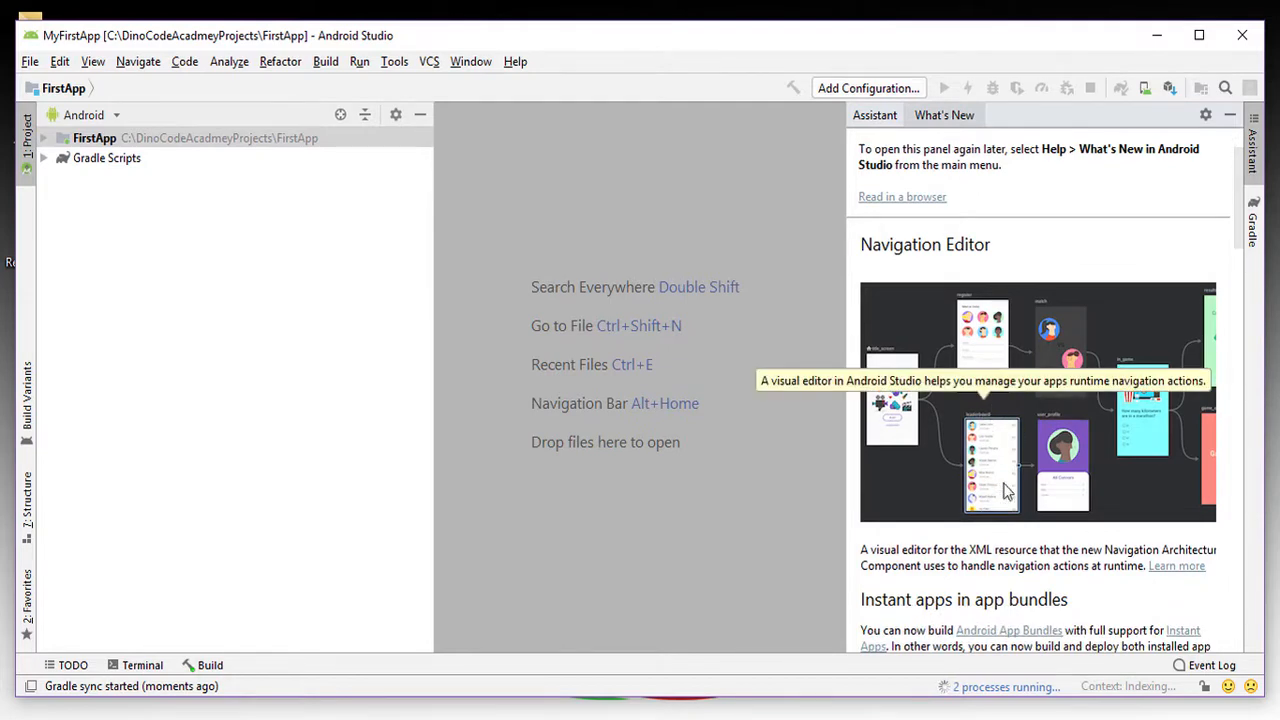
pyautogui.moveTo(847, 350); pyautogui.dragTo(710, 358)
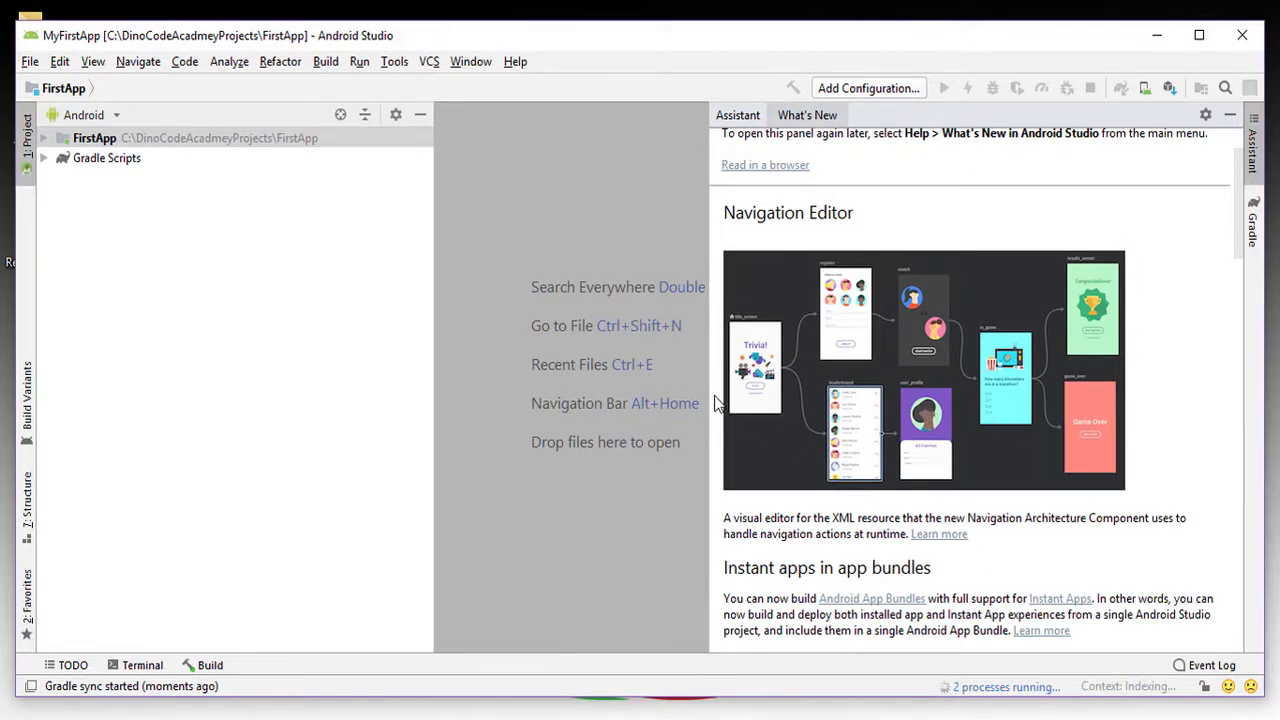
pyautogui.moveTo(716, 403); pyautogui.dragTo(914, 380)
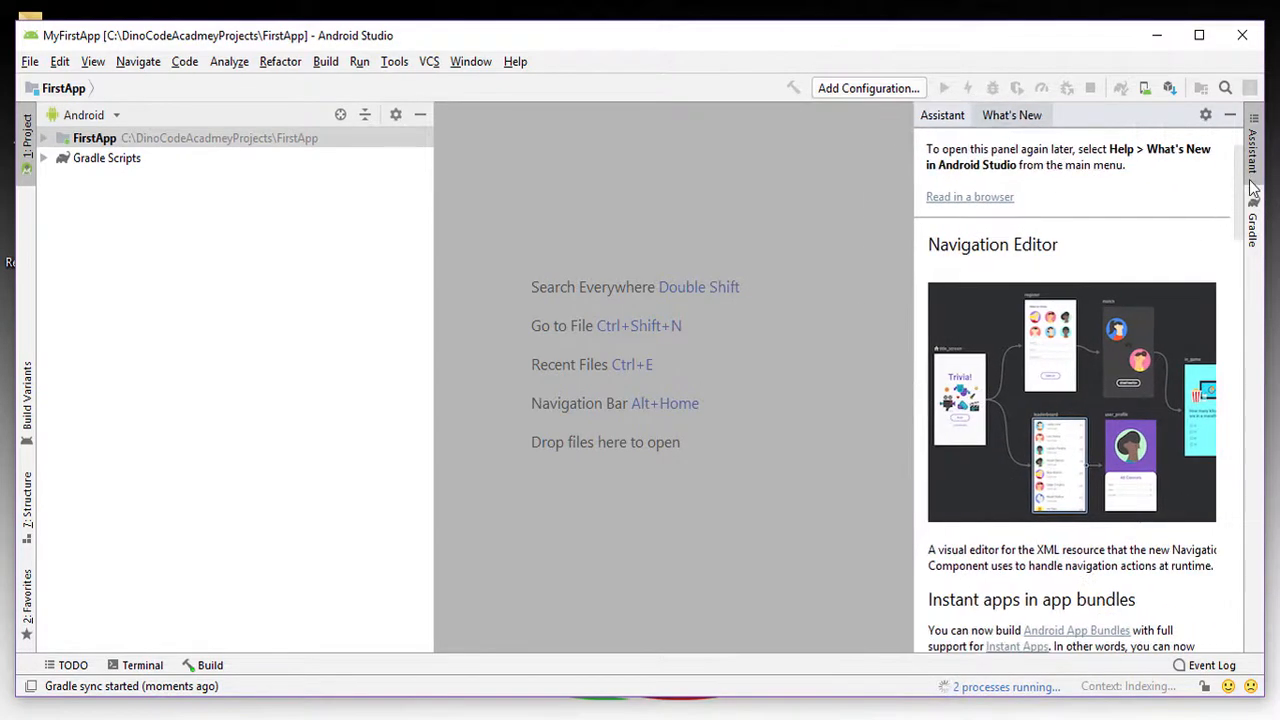
pyautogui.click(1255, 150)
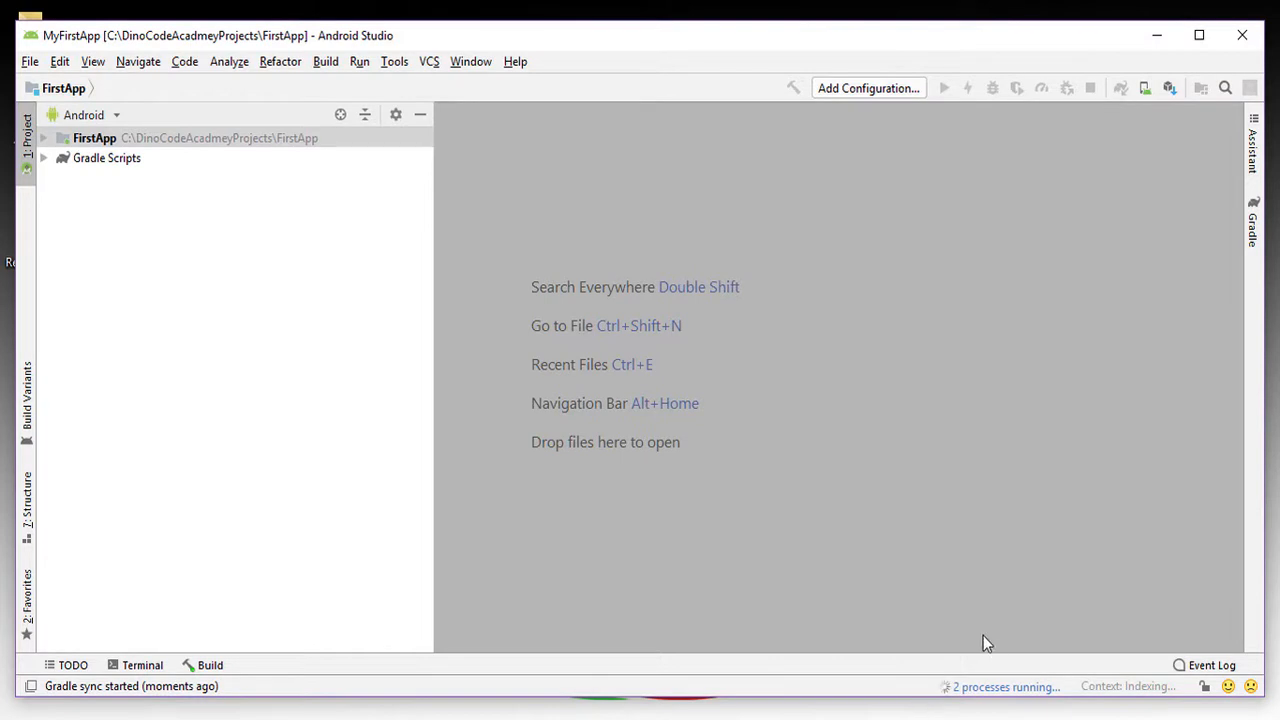
pyautogui.click(1199, 35)
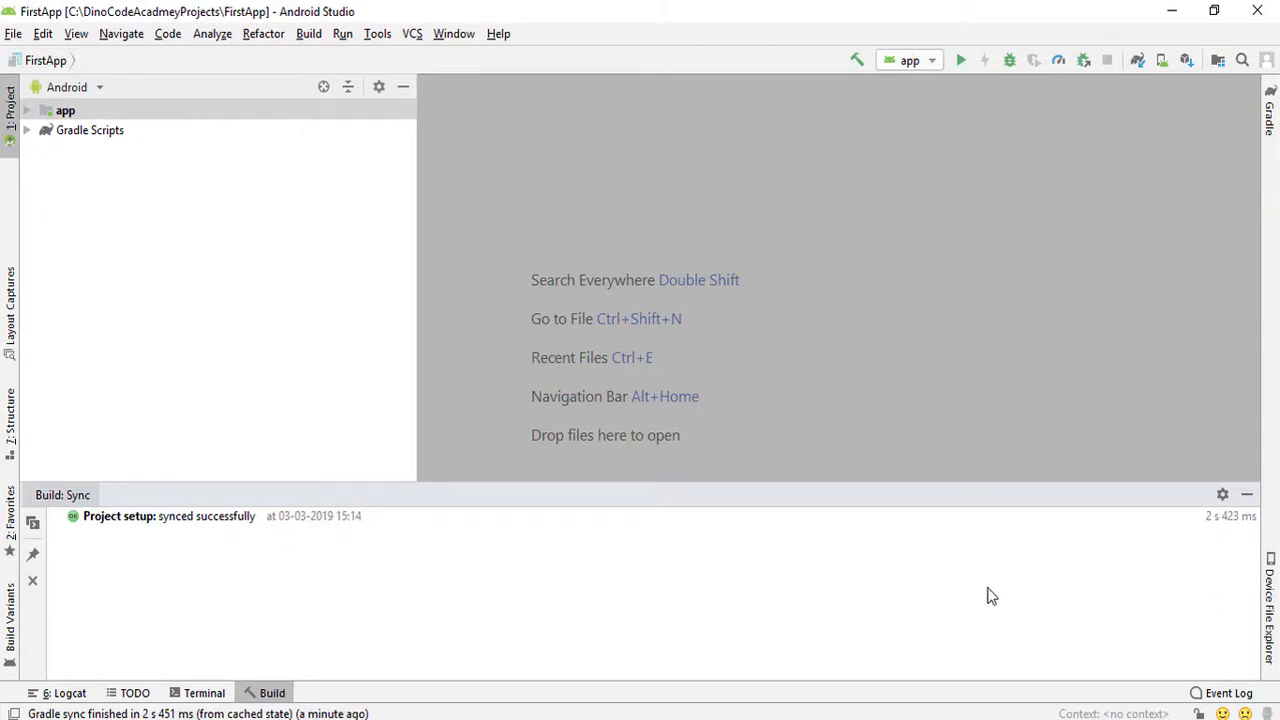
# - Hide the build sync output and open MainActivity from the main com.DinoCodeAcademy.myfirstapp package under app > java
pyautogui.click(1248, 497)
pyautogui.click(60, 191)
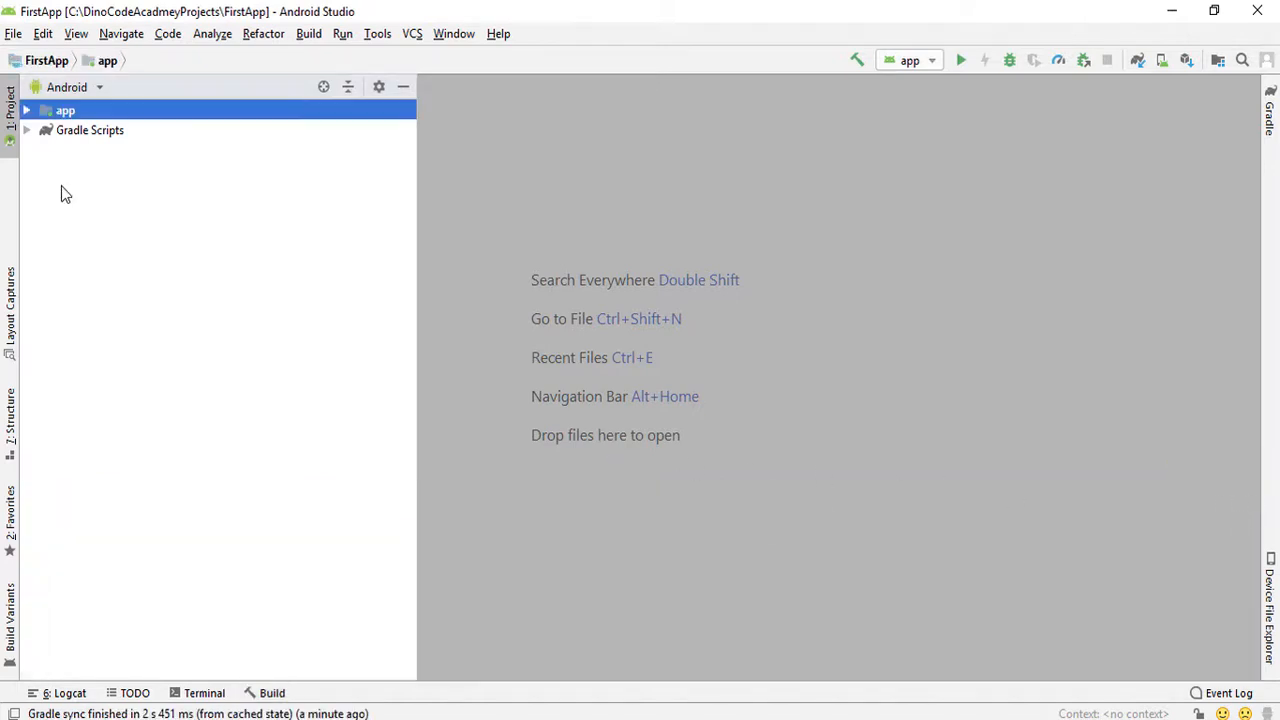
pyautogui.click(27, 112)
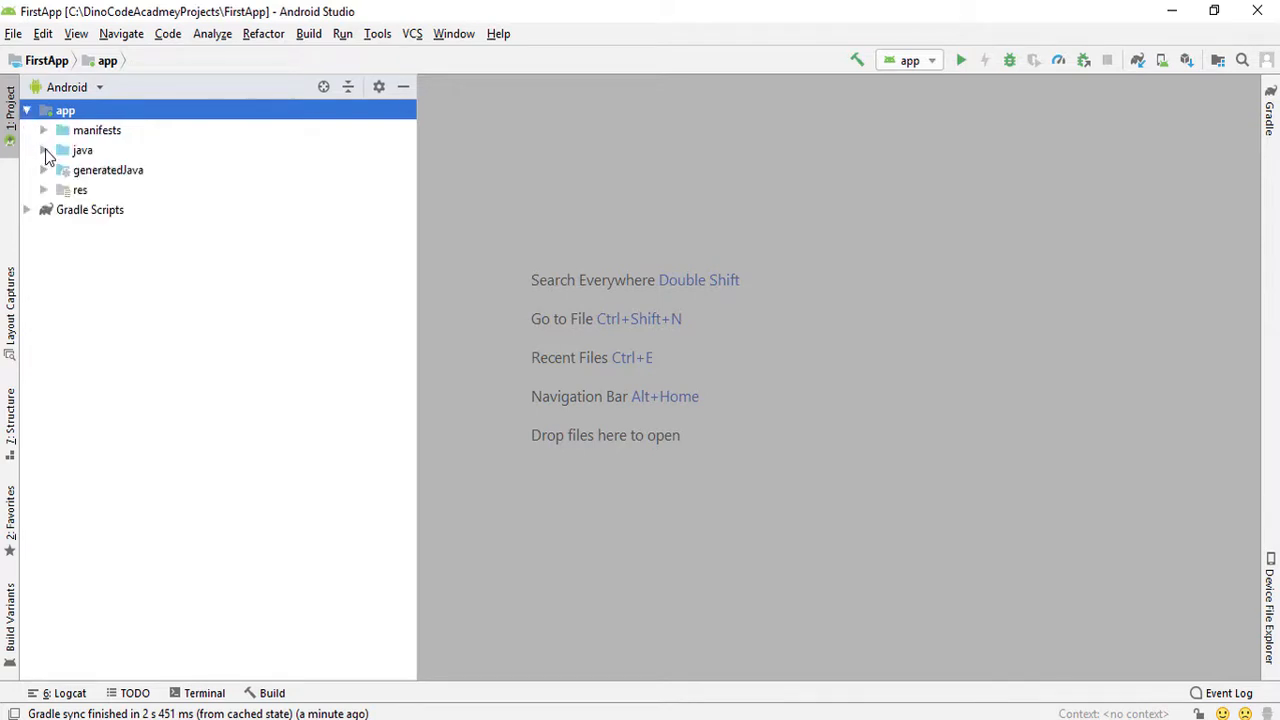
pyautogui.click(44, 151)
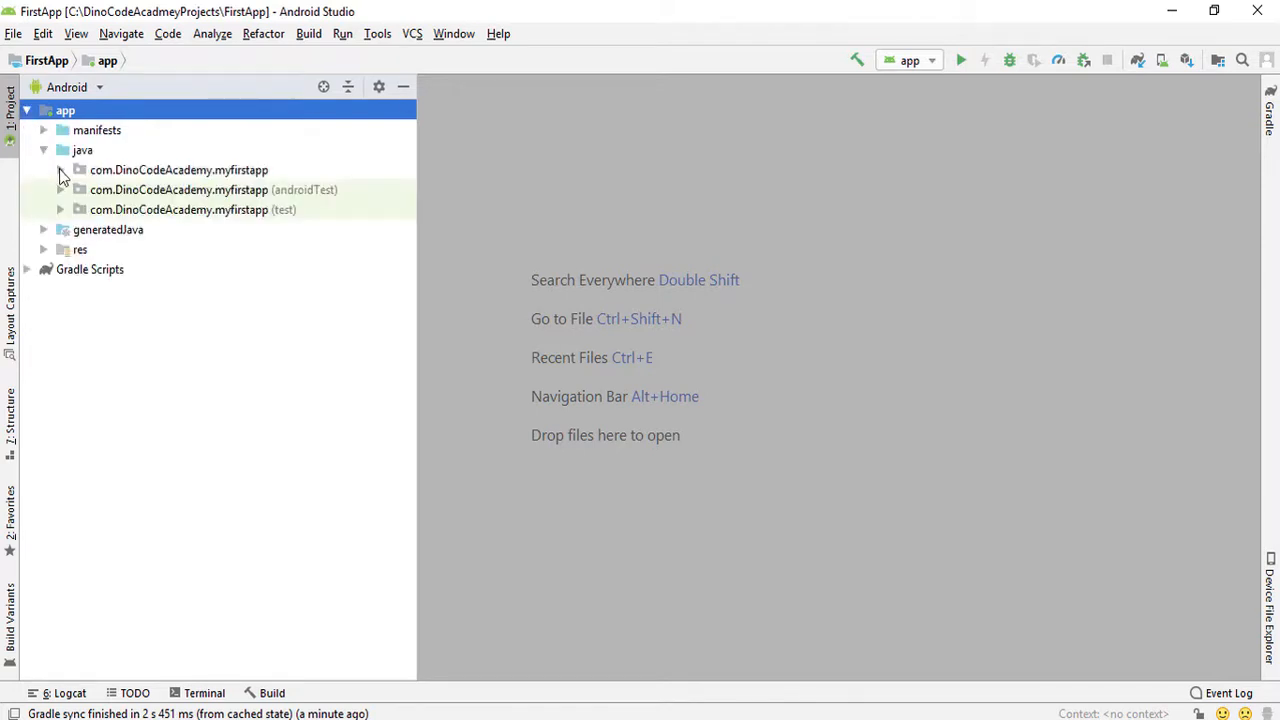
pyautogui.click(61, 171)
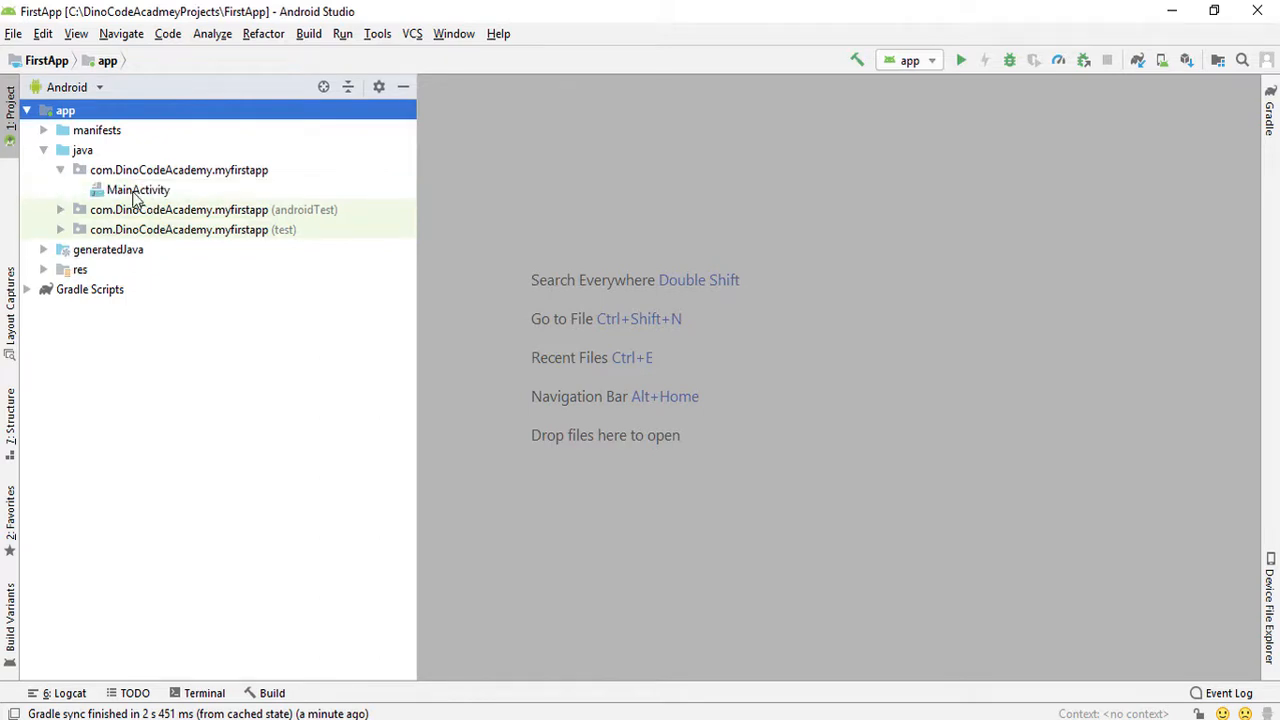
pyautogui.click(139, 192)
pyautogui.doubleClick(139, 192)
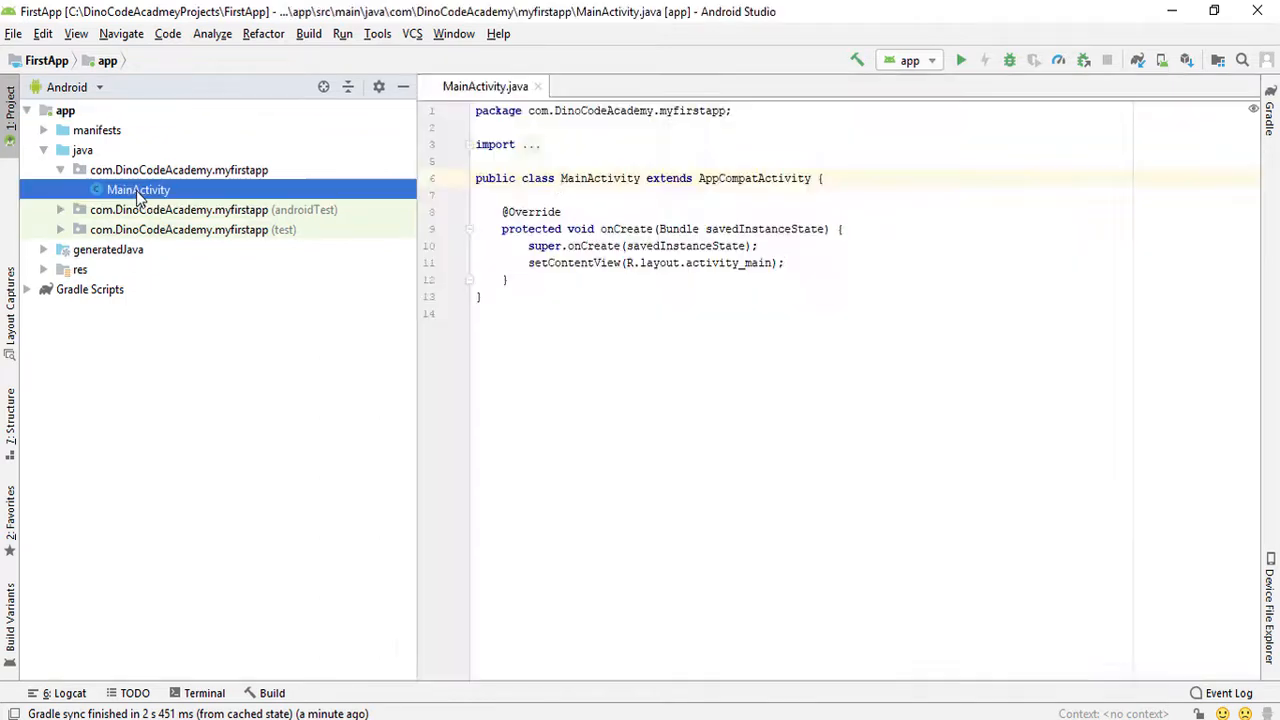
pyautogui.click(594, 355)
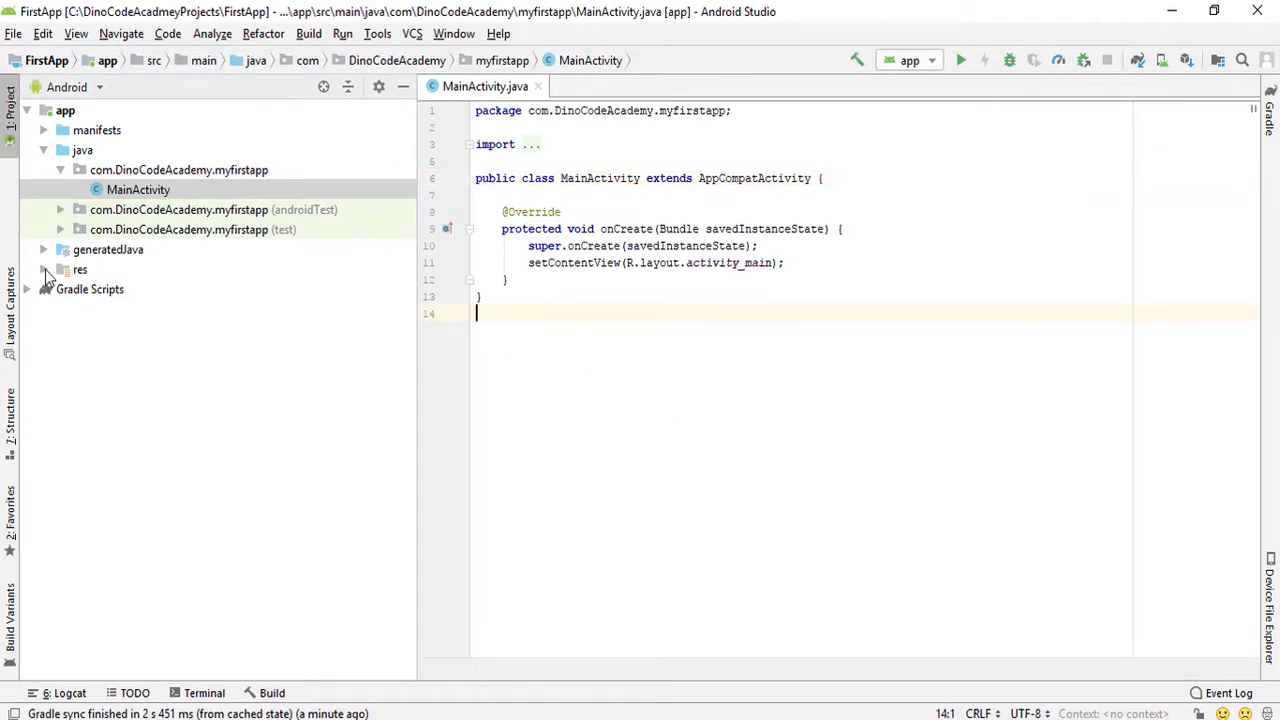
# - Open activity_main.xml from res > layout in the design editor and narrow the project pane
pyautogui.click(43, 269)
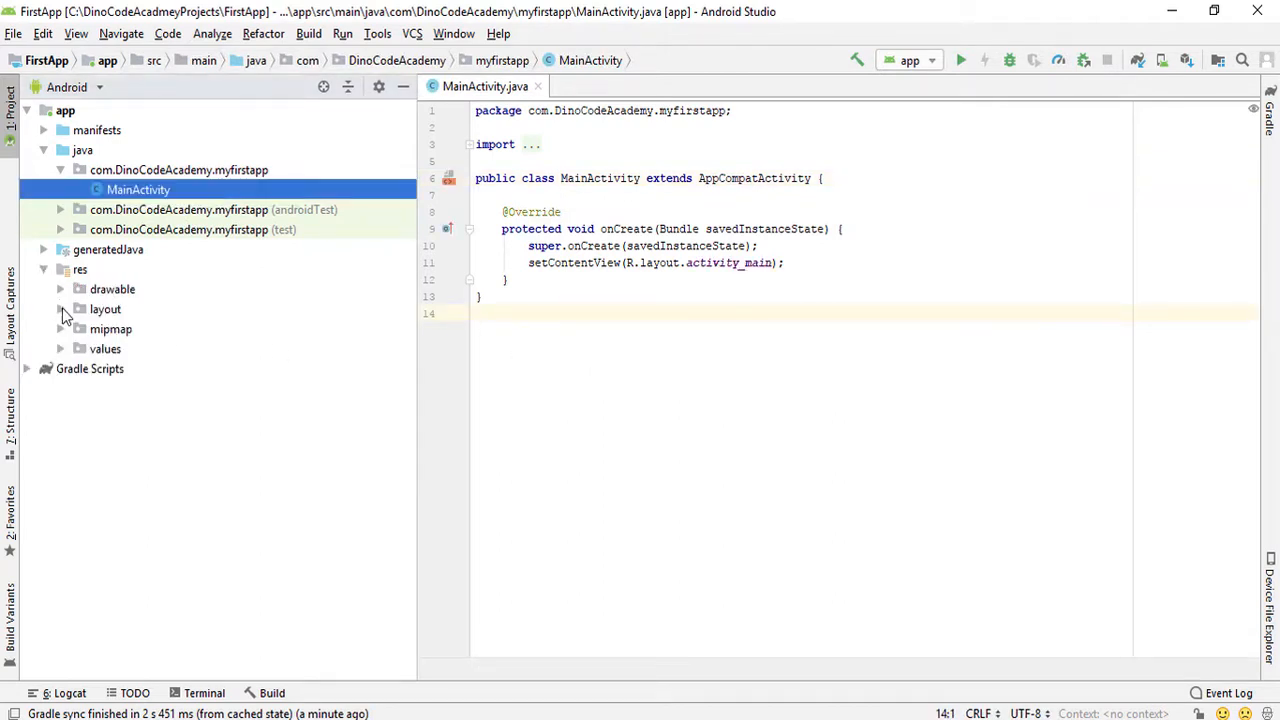
pyautogui.click(60, 309)
pyautogui.click(165, 333)
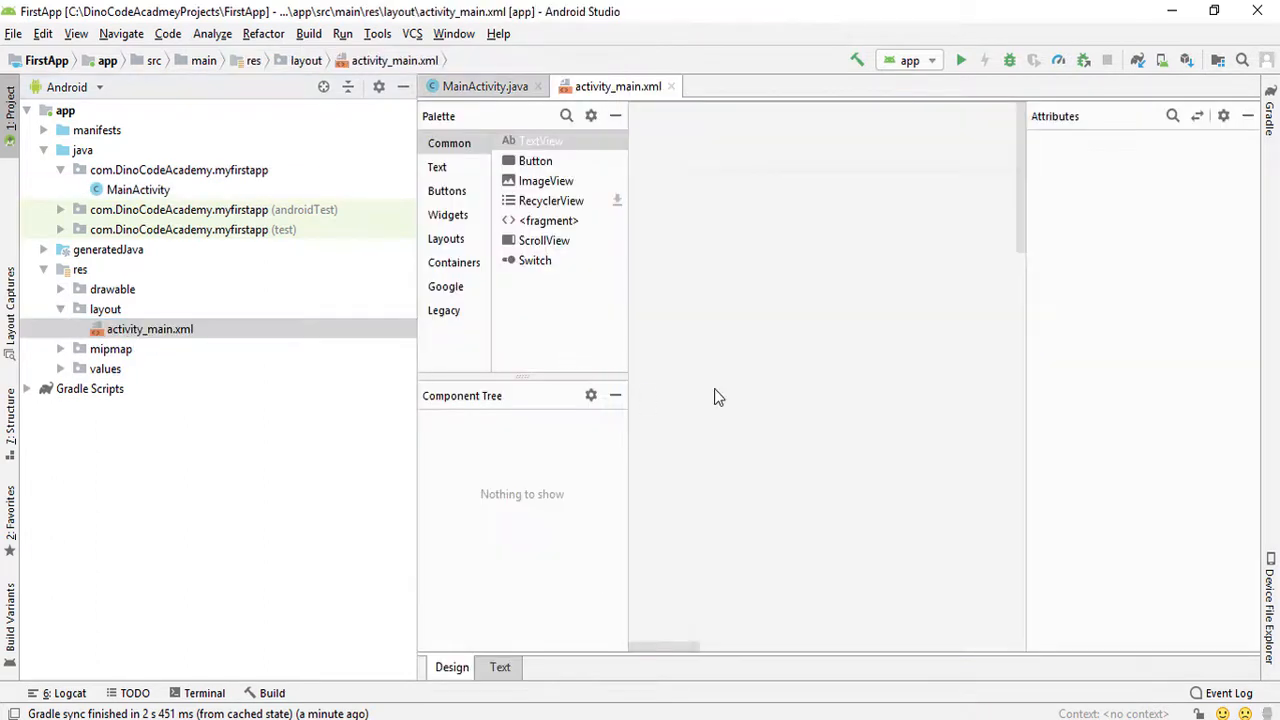
pyautogui.moveTo(416, 362); pyautogui.dragTo(262, 365)
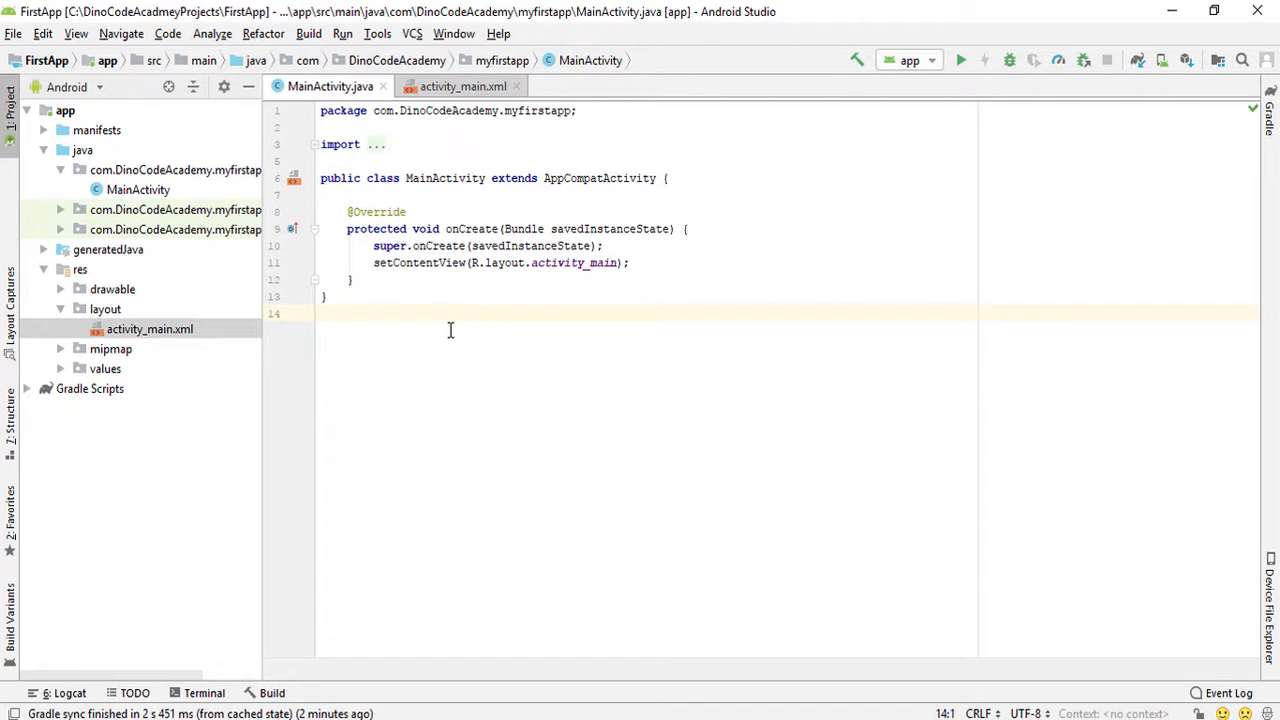
pyautogui.click(457, 86)
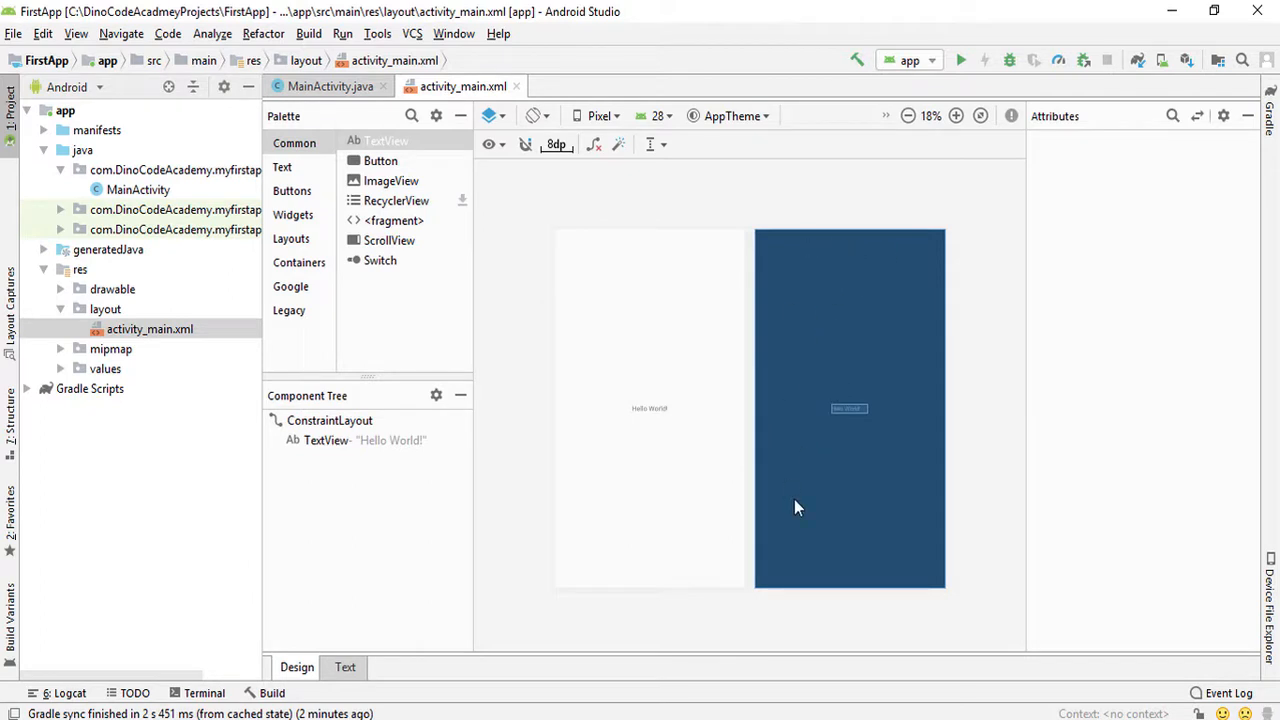
# - Examine the Hello World text in the layout preview and the ImageView and RecyclerView components in the palette
pyautogui.click(651, 411)
pyautogui.click(535, 518)
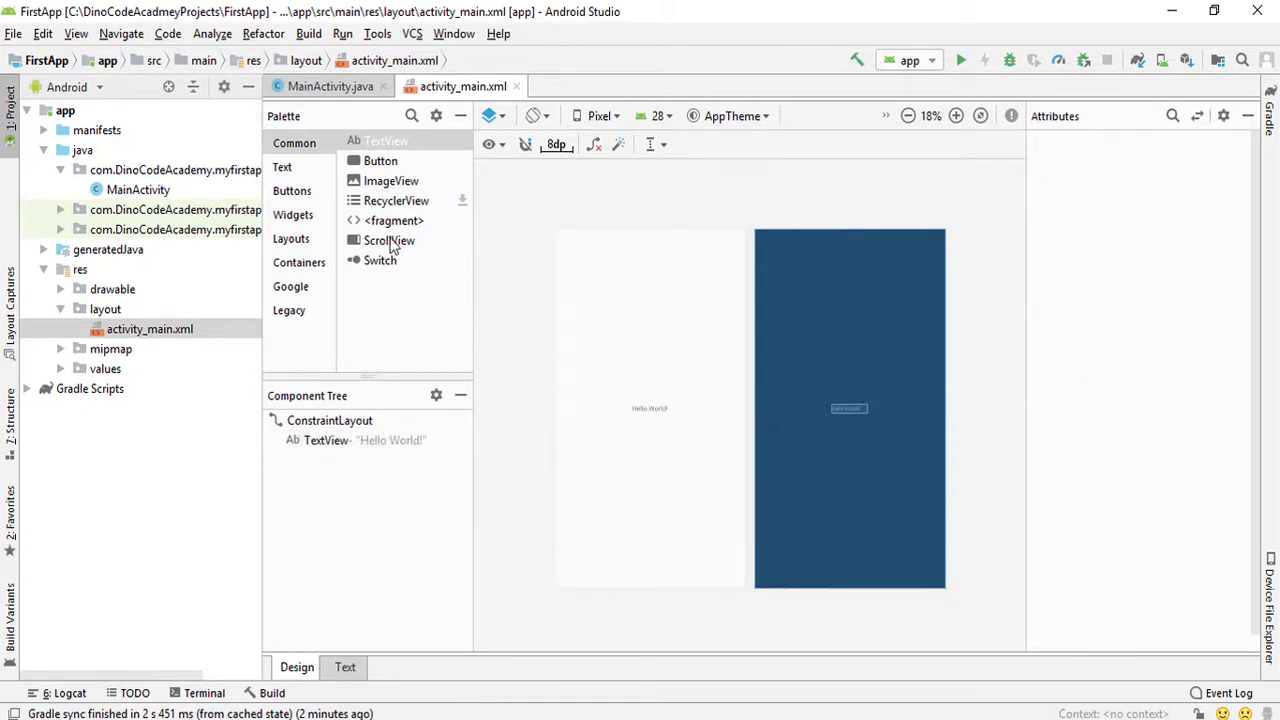
pyautogui.click(392, 186)
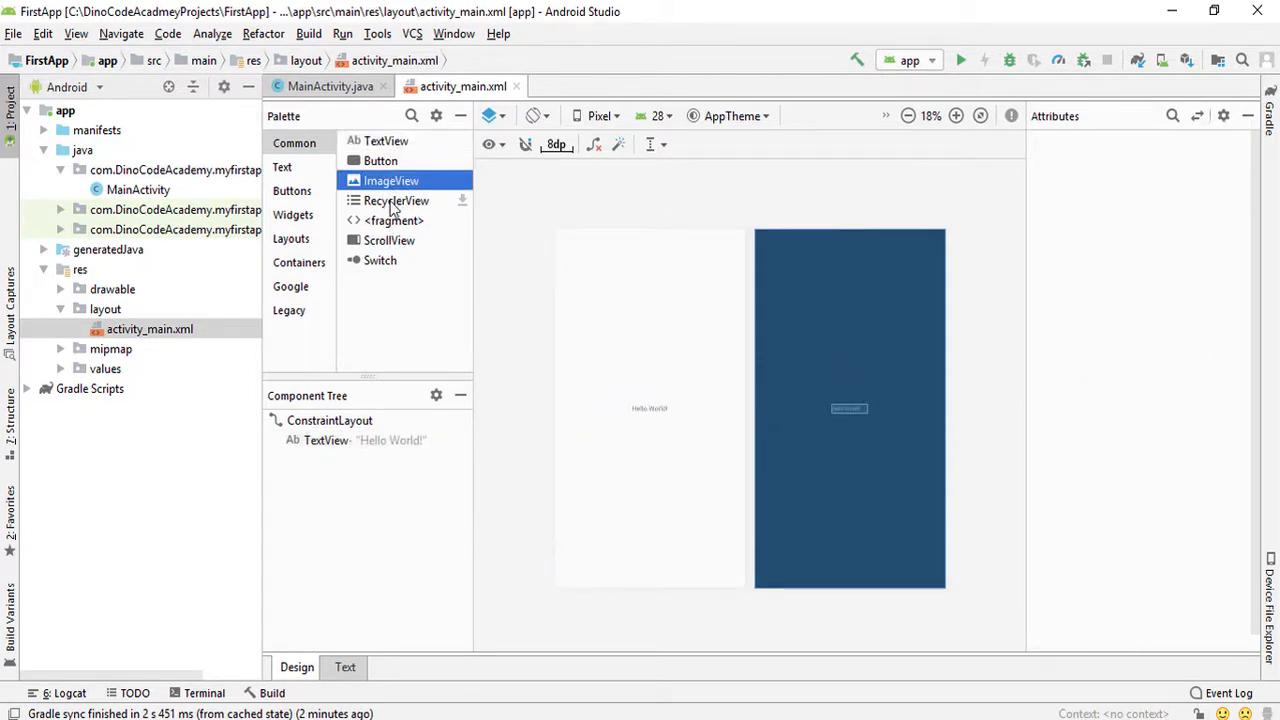
pyautogui.click(393, 202)
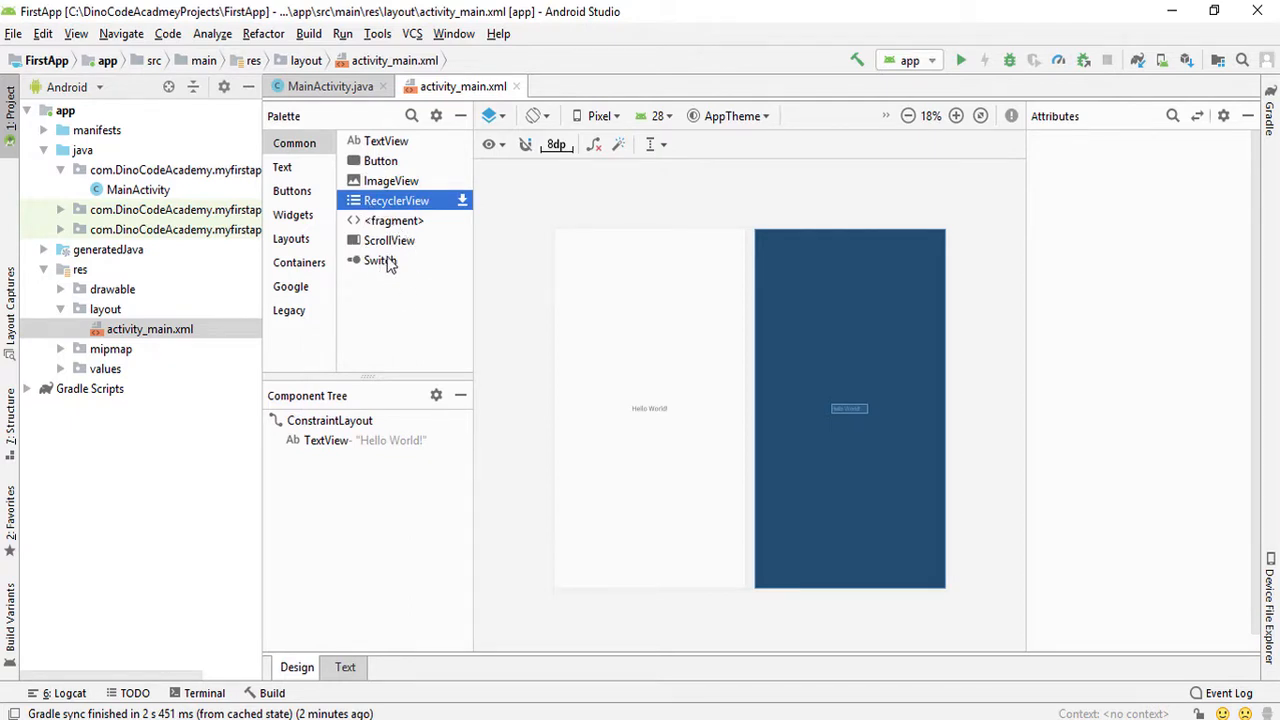
# - Preview the layout in landscape, return it to portrait, and review the remaining orientation and layout variation options
pyautogui.click(534, 116)
pyautogui.click(570, 160)
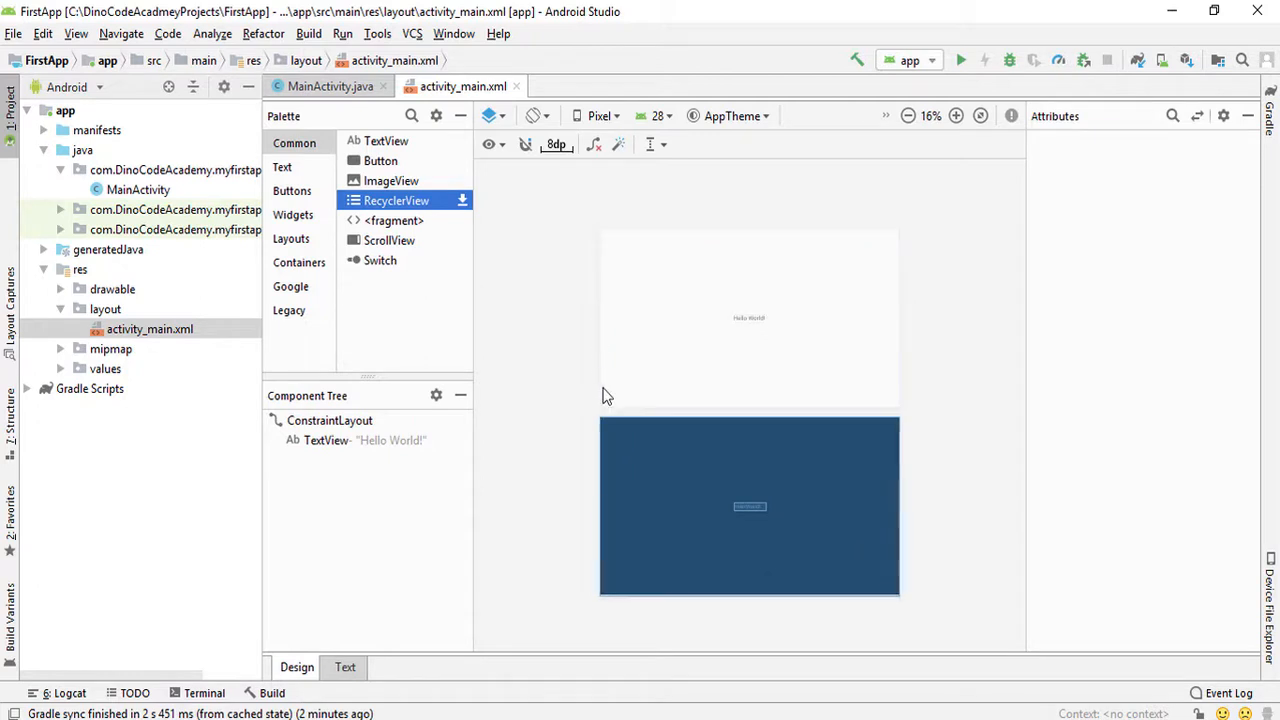
pyautogui.click(534, 116)
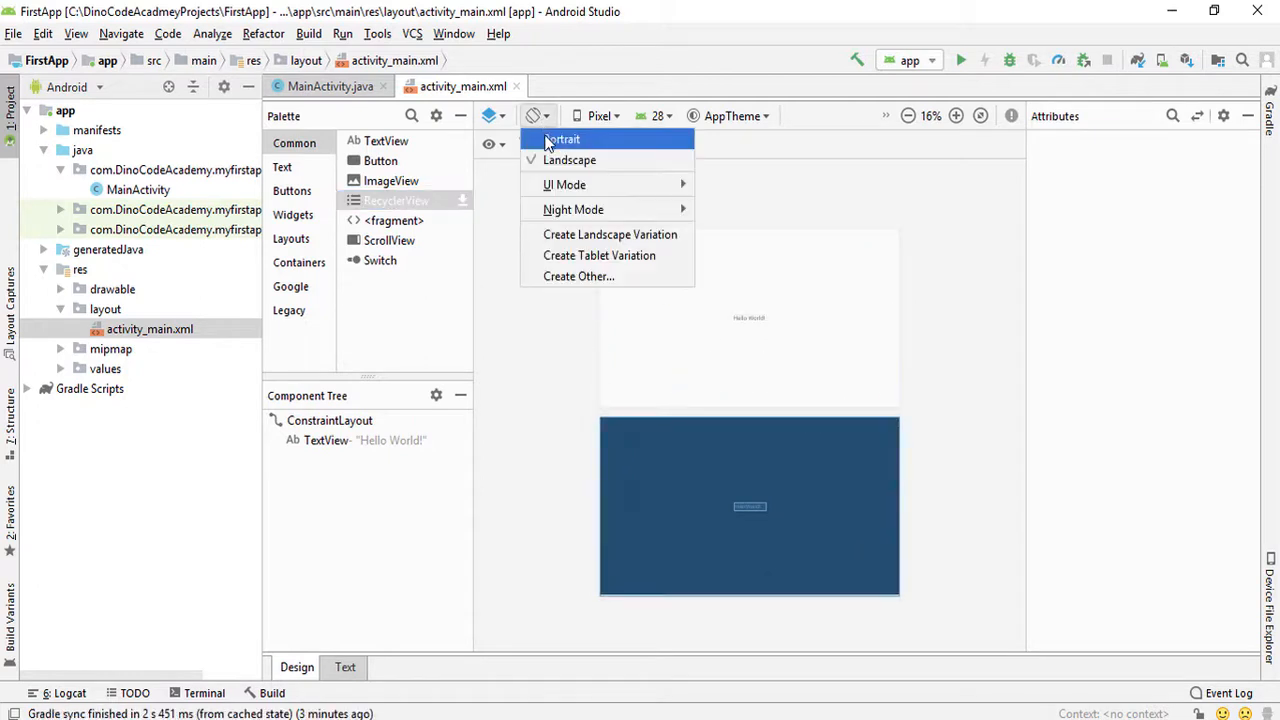
pyautogui.click(550, 148)
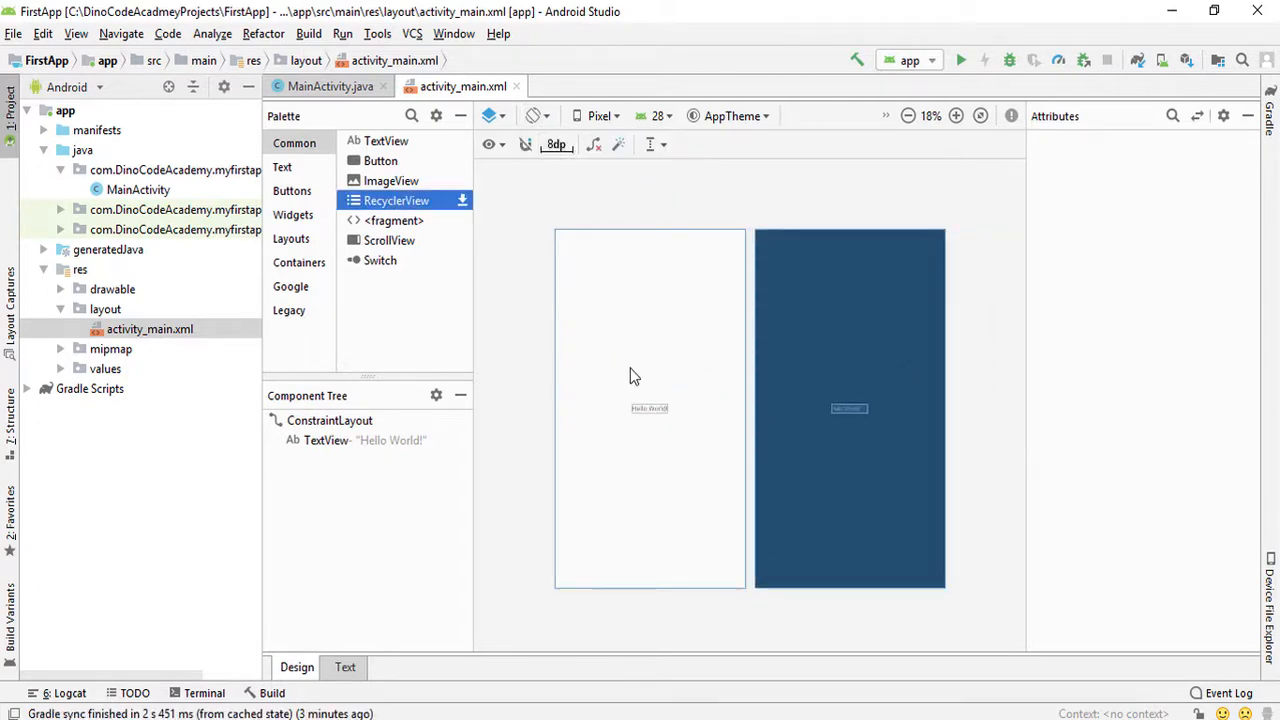
pyautogui.click(540, 116)
pyautogui.moveTo(570, 206)
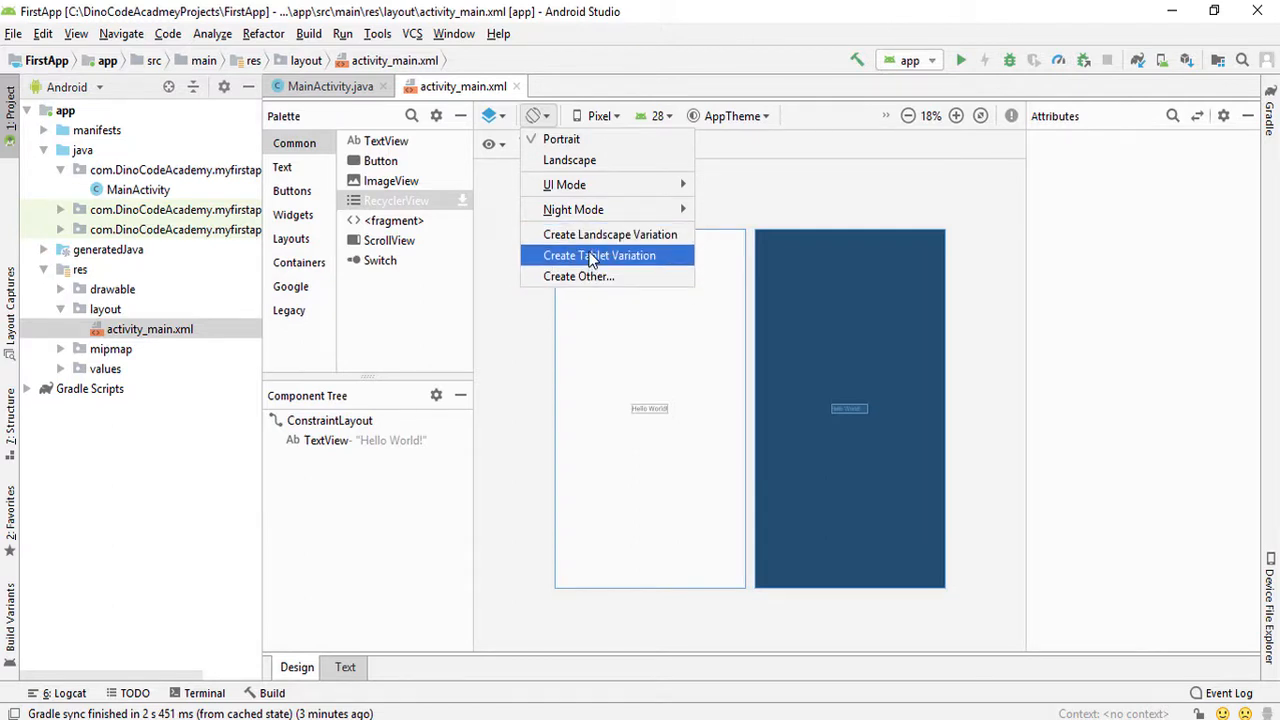
pyautogui.click(531, 344)
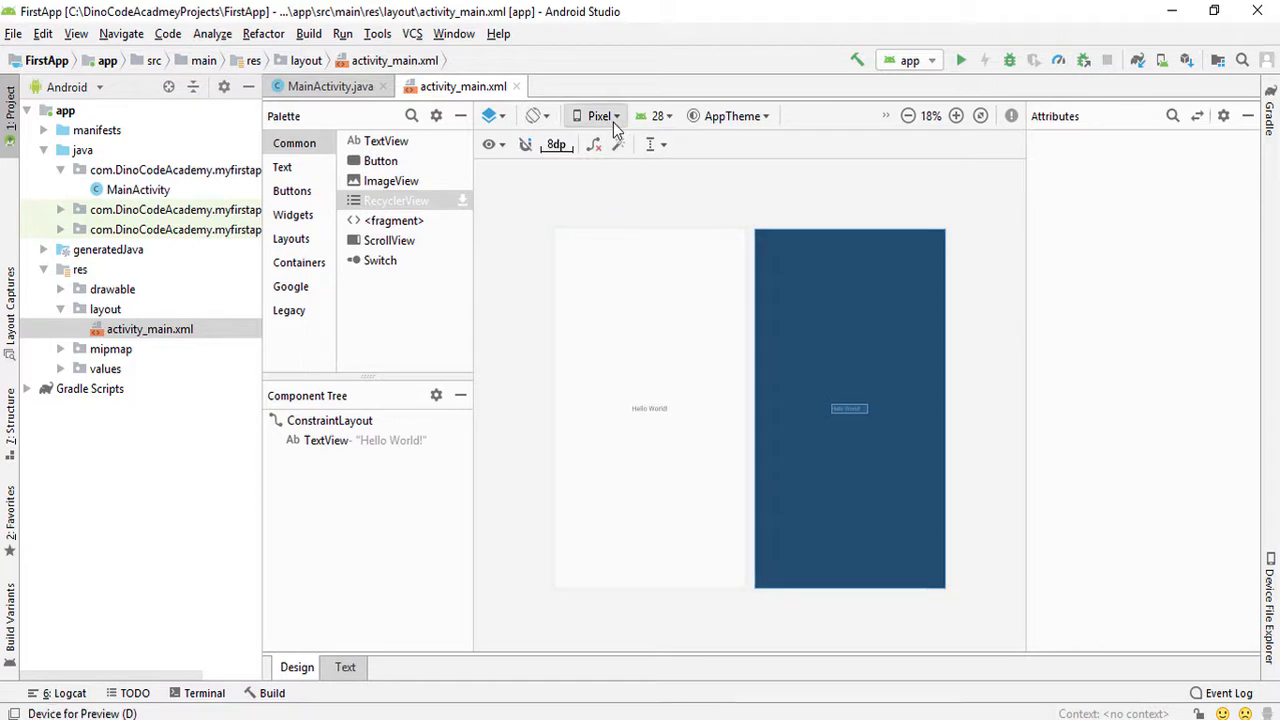
# - Preview the layout on the Nexus 6, Pixel XL and Nexus 7 devices, and return the preview device to Pixel
pyautogui.click(613, 120)
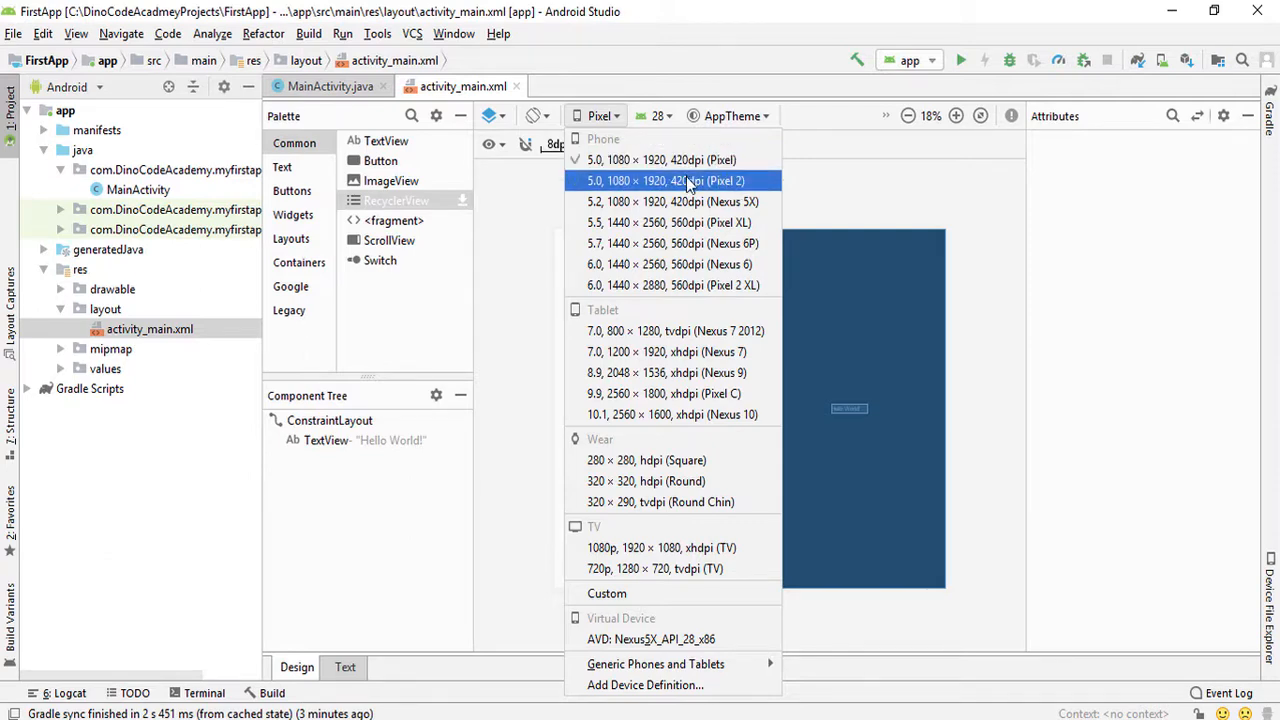
pyautogui.click(671, 262)
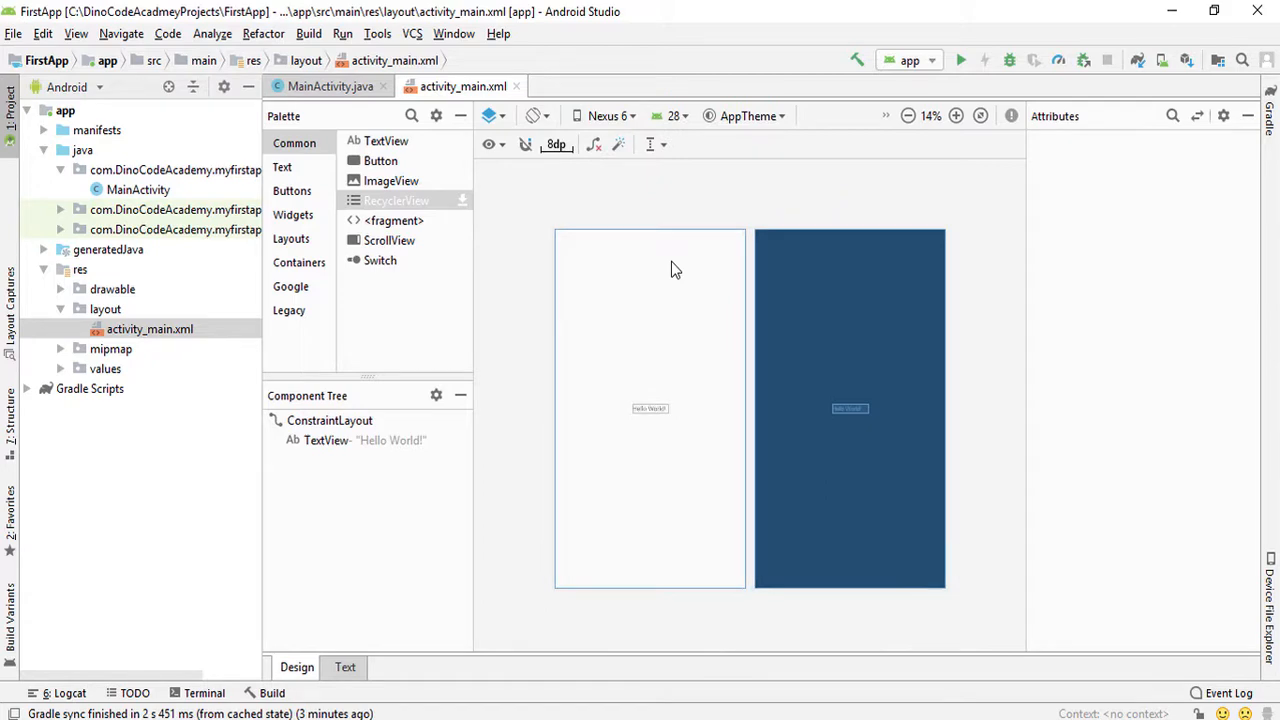
pyautogui.click(625, 118)
pyautogui.click(632, 220)
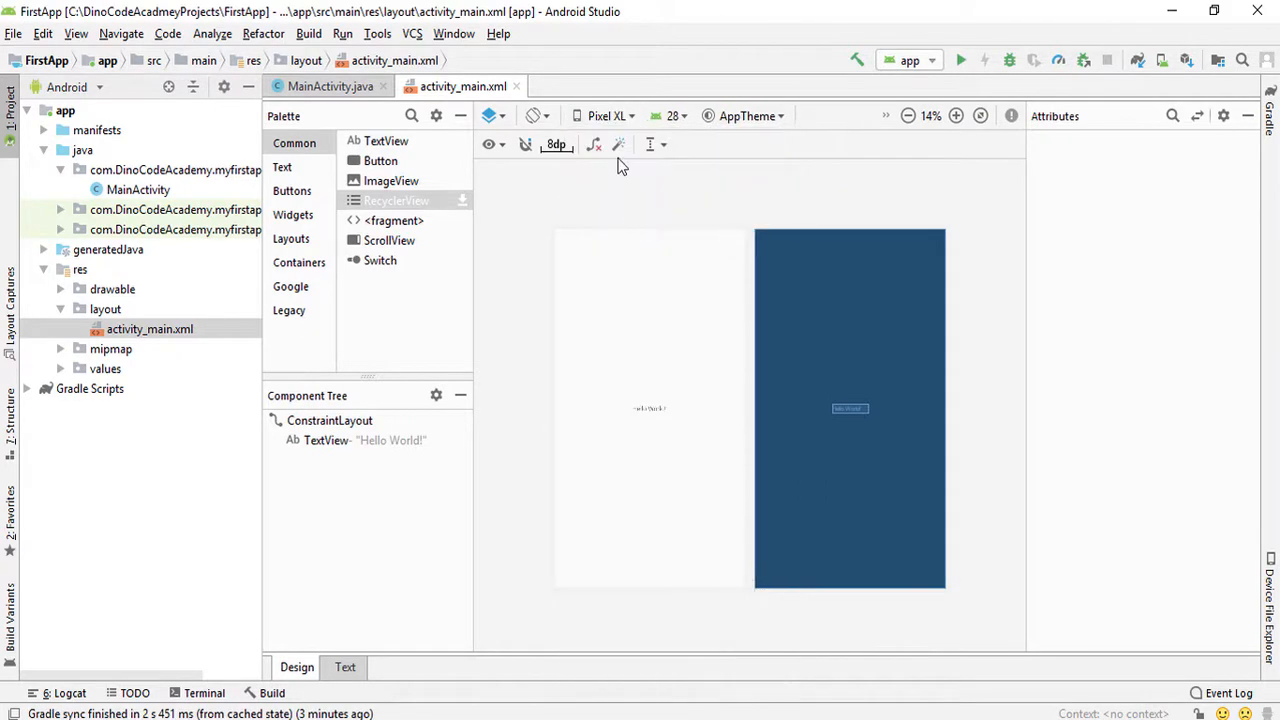
pyautogui.click(605, 116)
pyautogui.click(630, 354)
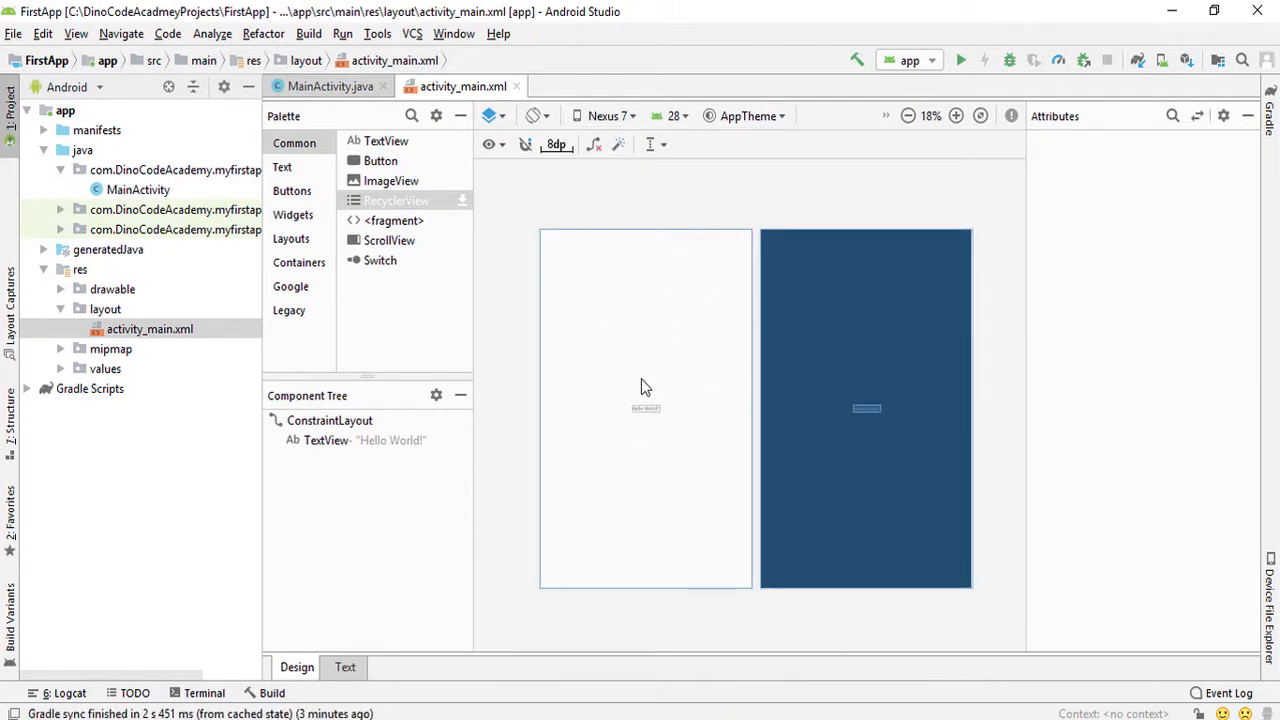
pyautogui.click(597, 118)
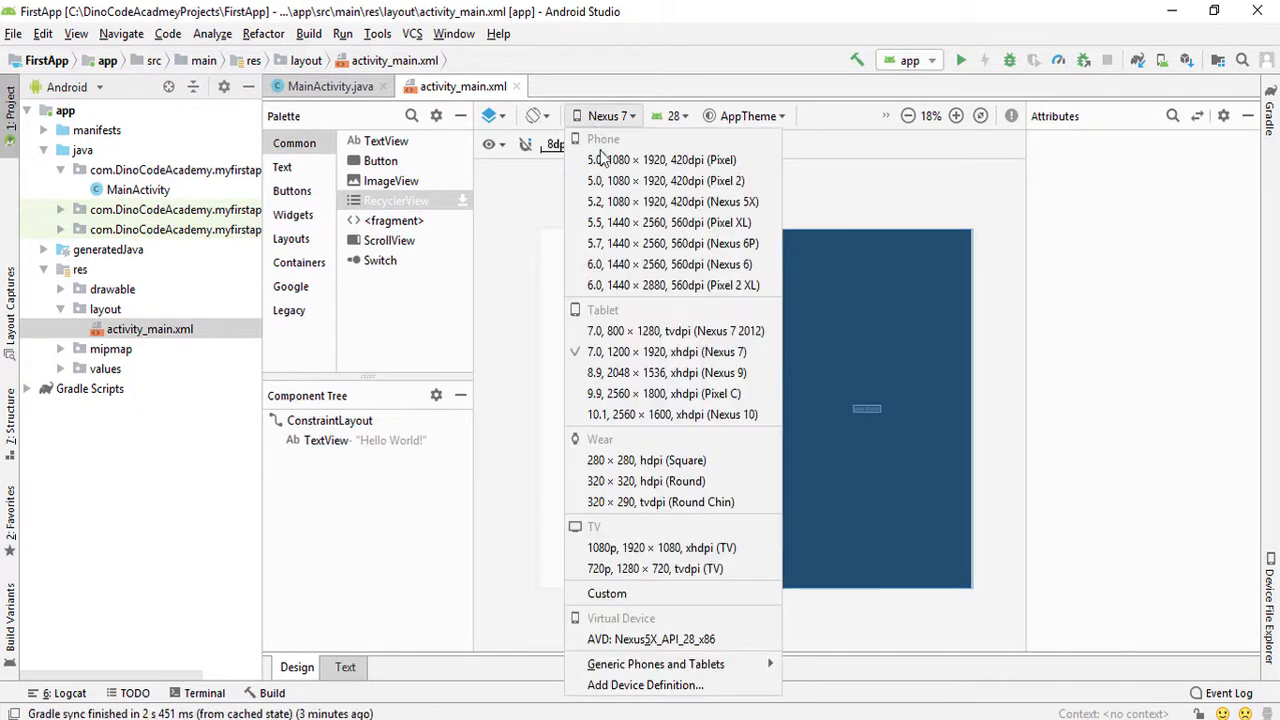
pyautogui.click(605, 158)
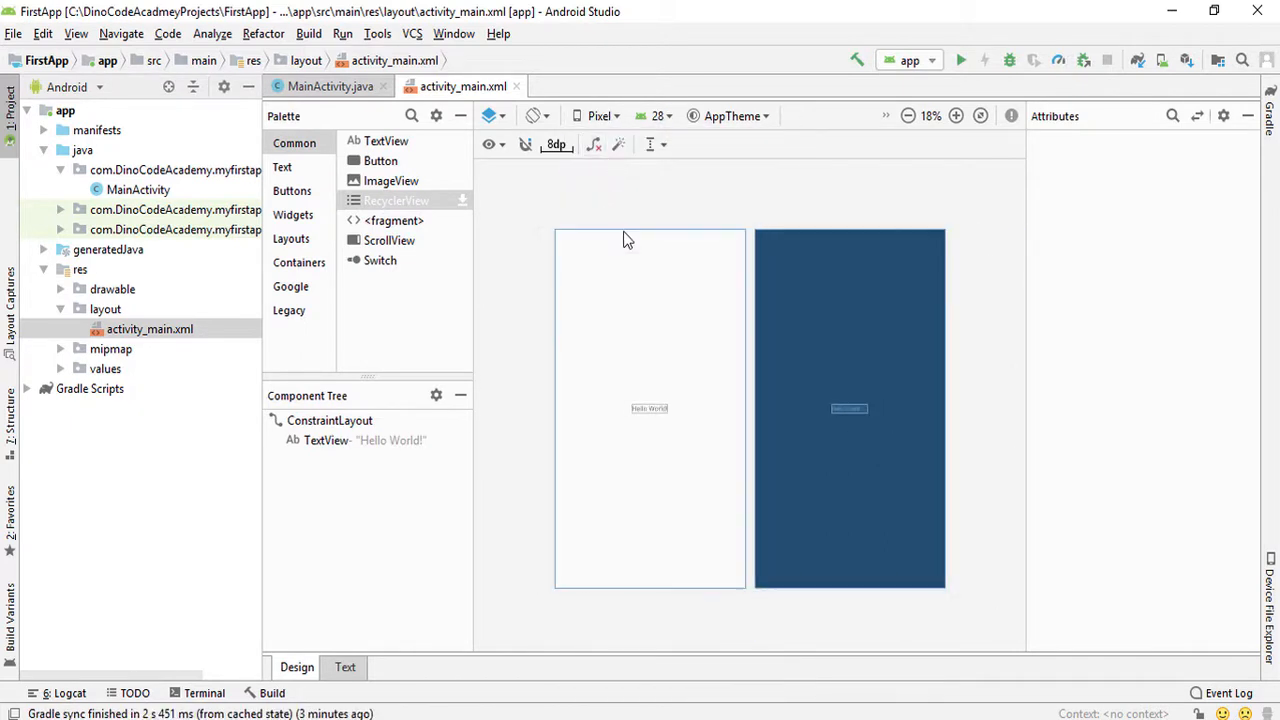
# - Review the API versions offered for the layout preview and choose Automatically Pick Best
pyautogui.click(660, 117)
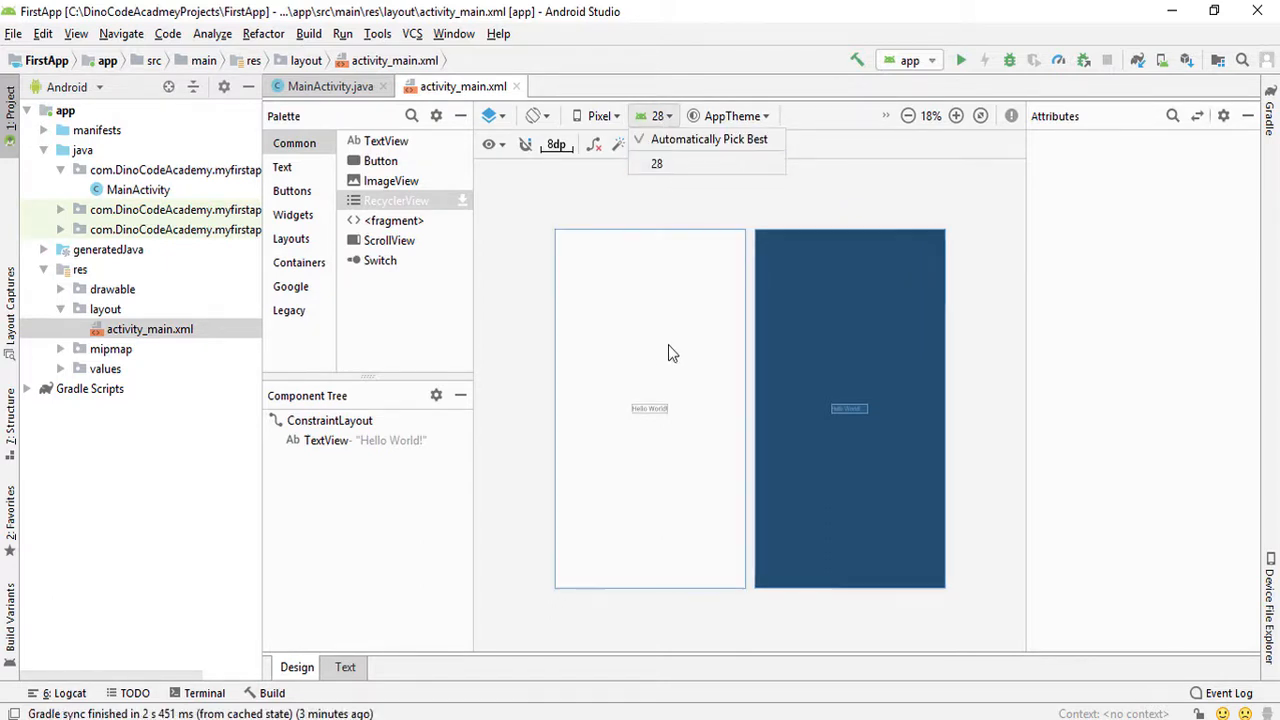
pyautogui.click(593, 119)
pyautogui.click(540, 245)
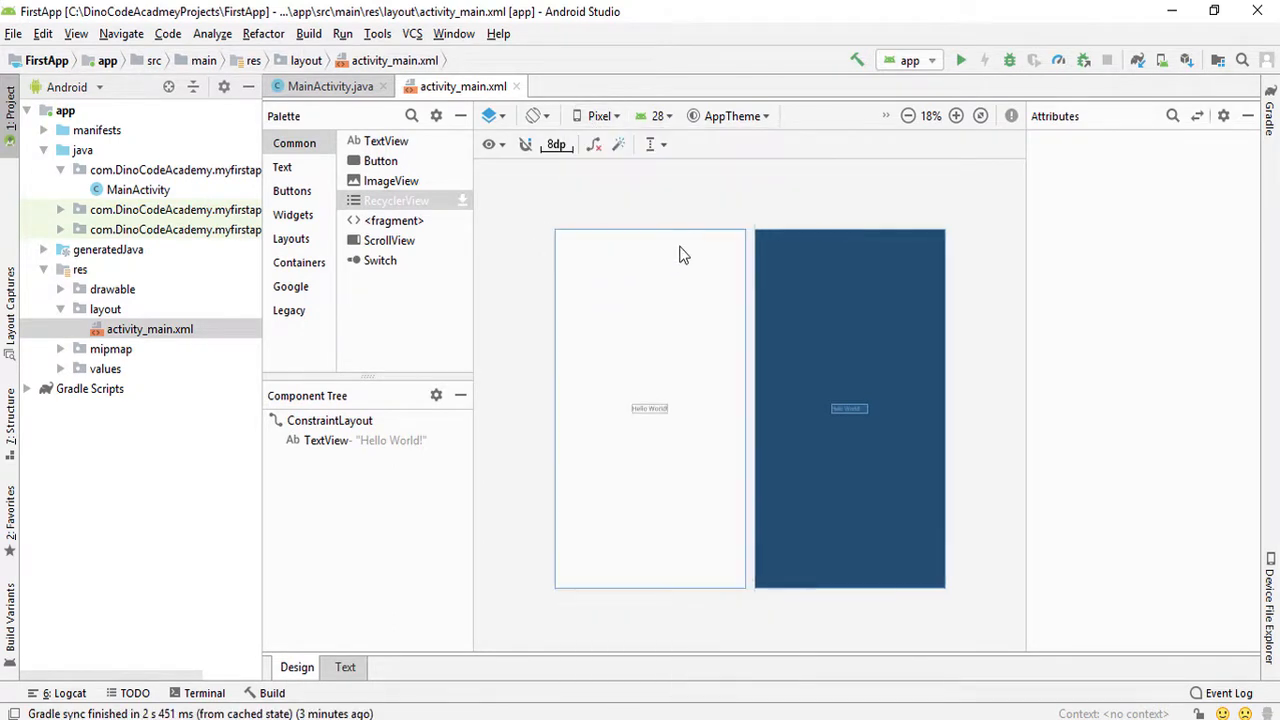
pyautogui.click(657, 116)
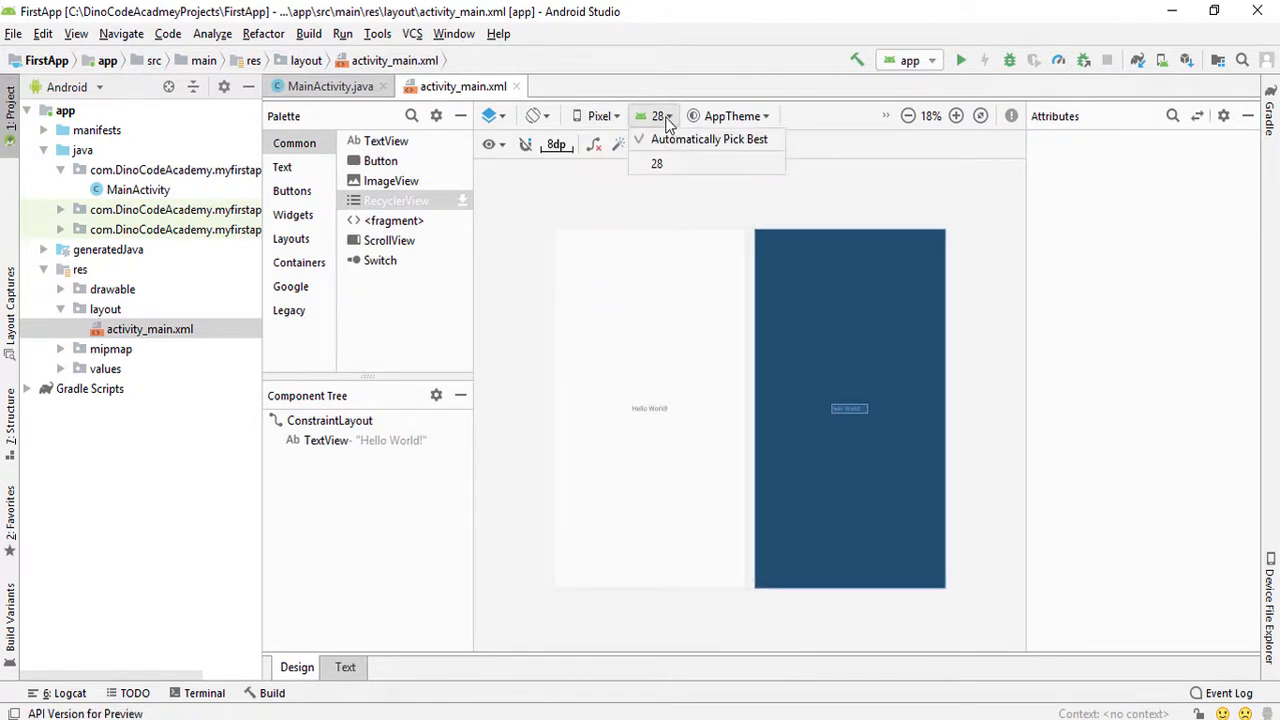
pyautogui.click(669, 140)
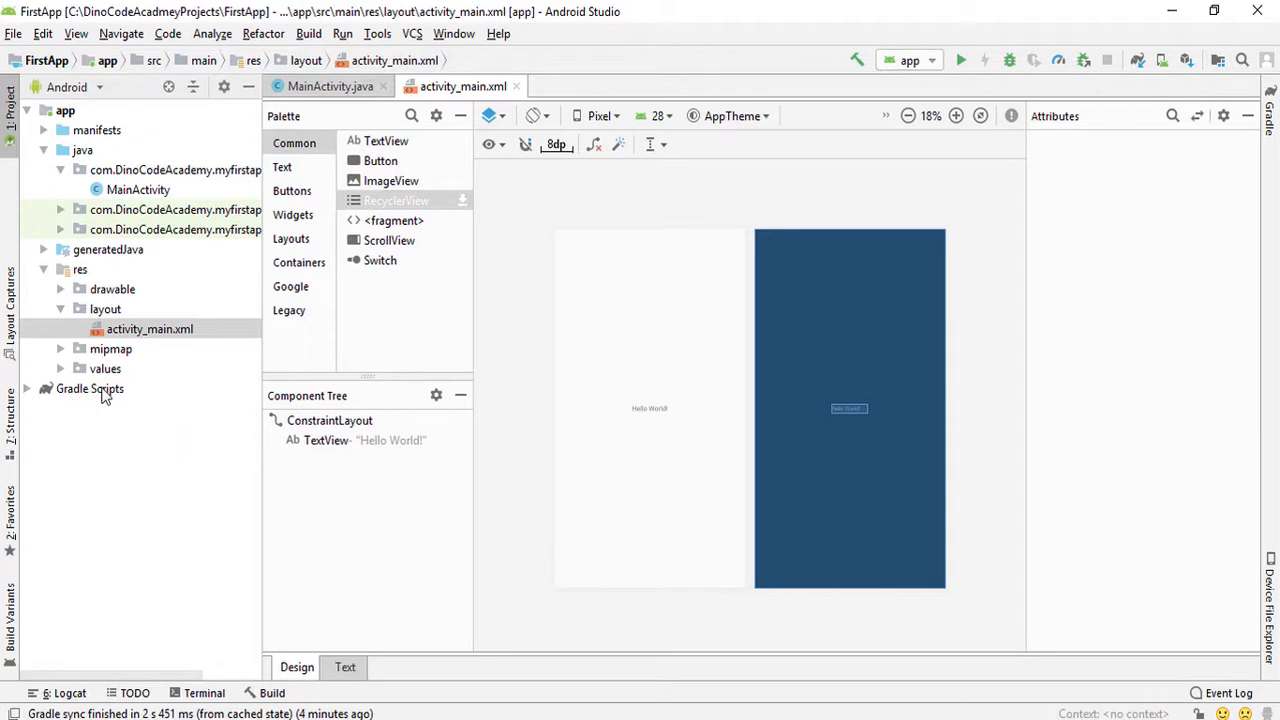
# - Expand Gradle Scripts and open build.gradle (Project: FirstApp) to examine the top-level build configuration
pyautogui.click(29, 389)
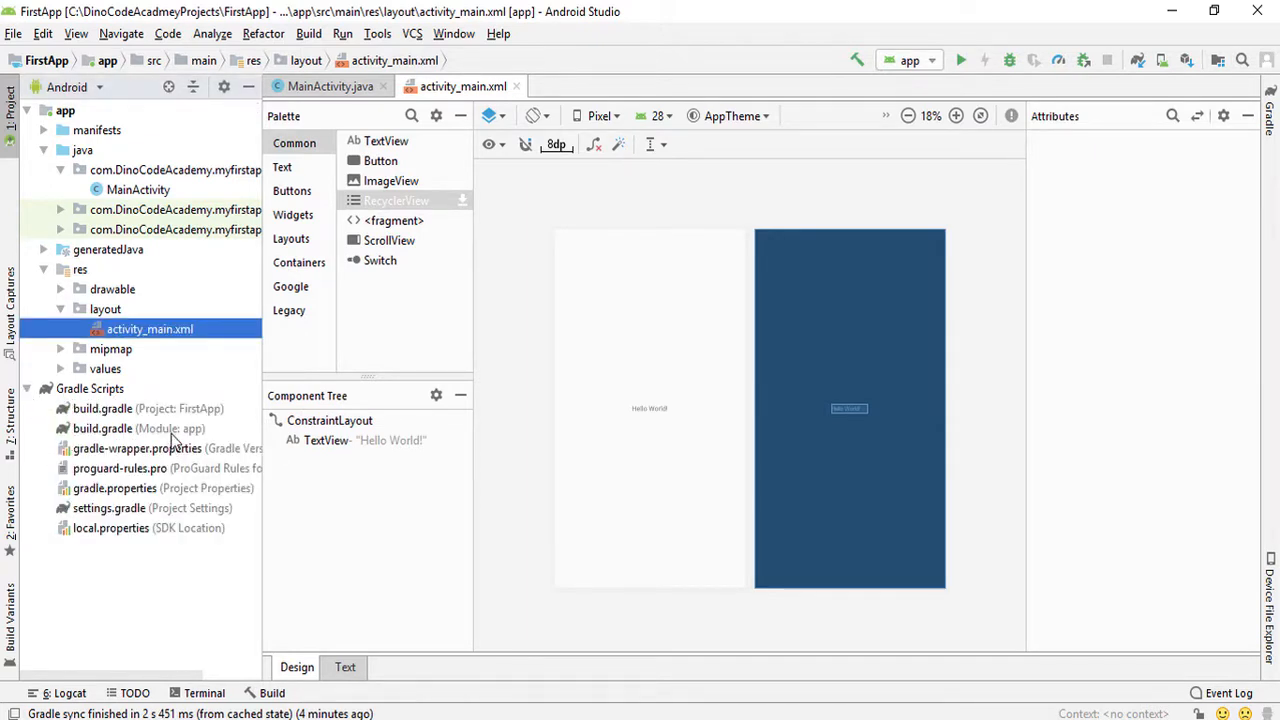
pyautogui.click(138, 410)
pyautogui.keyDown('ctrl'); pyautogui.click(140, 430); pyautogui.keyUp('ctrl')
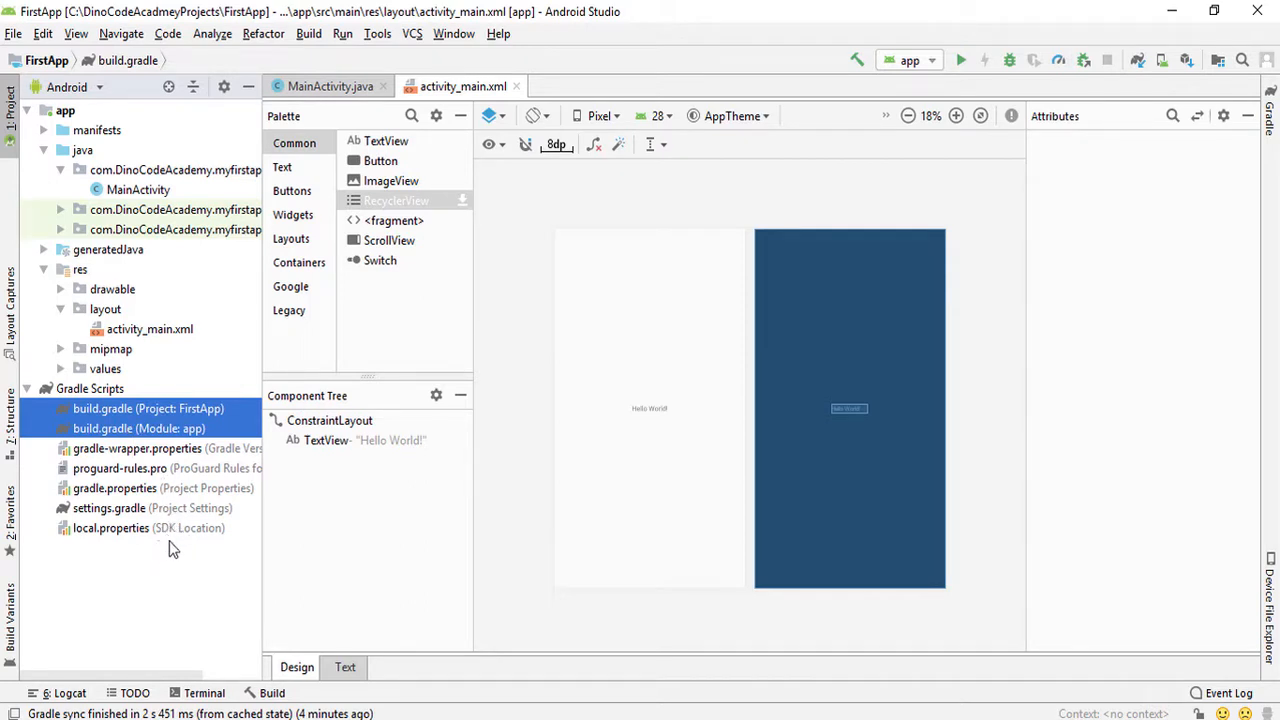
pyautogui.click(196, 450)
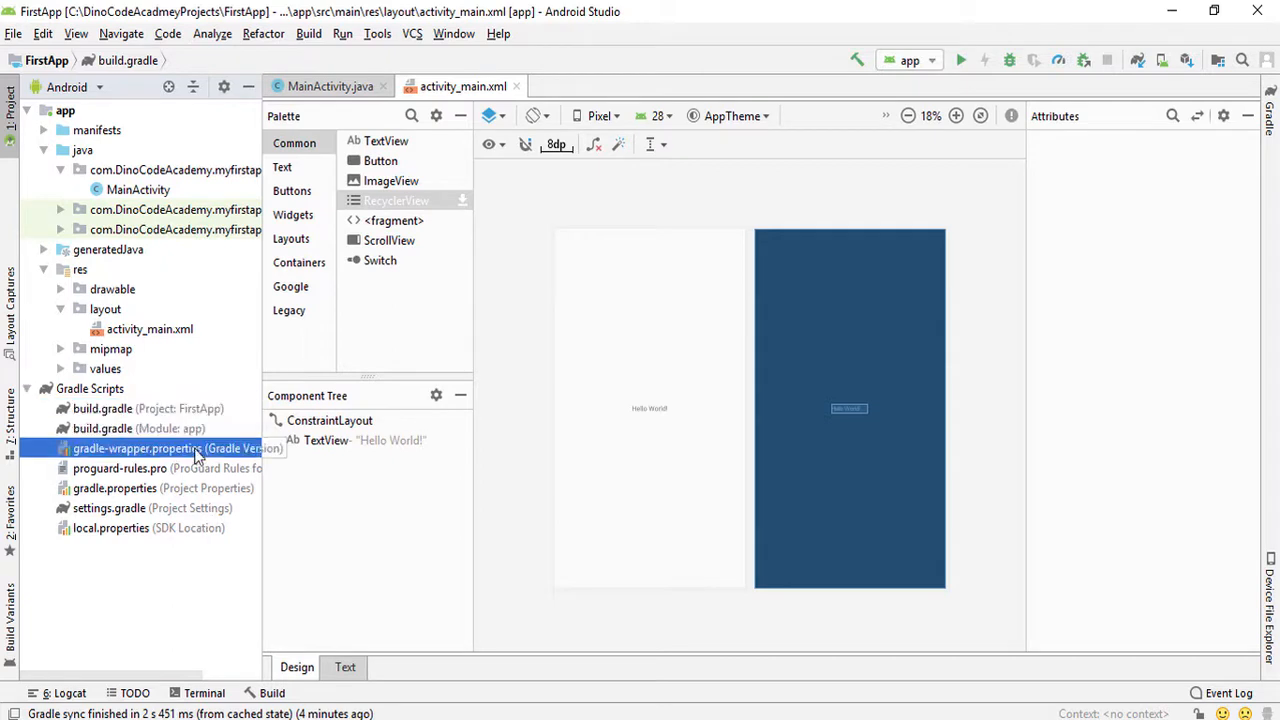
pyautogui.doubleClick(179, 412)
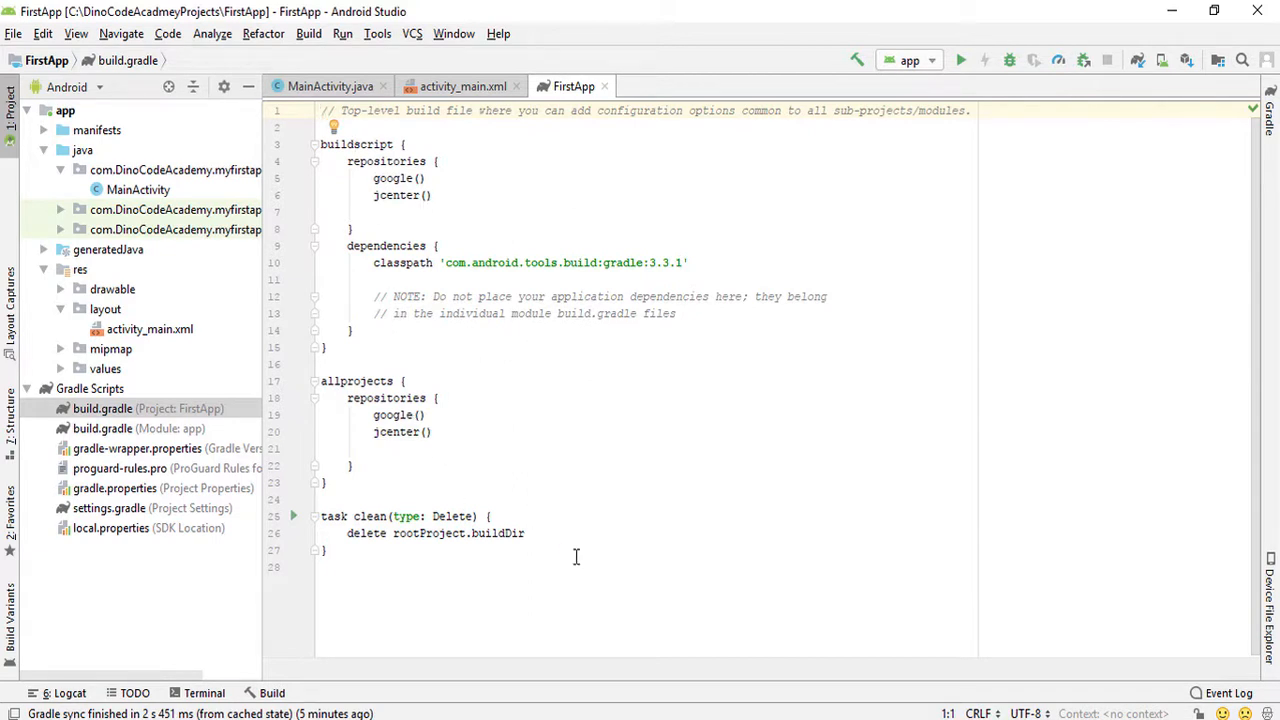
pyautogui.moveTo(574, 552); pyautogui.dragTo(373, 279)
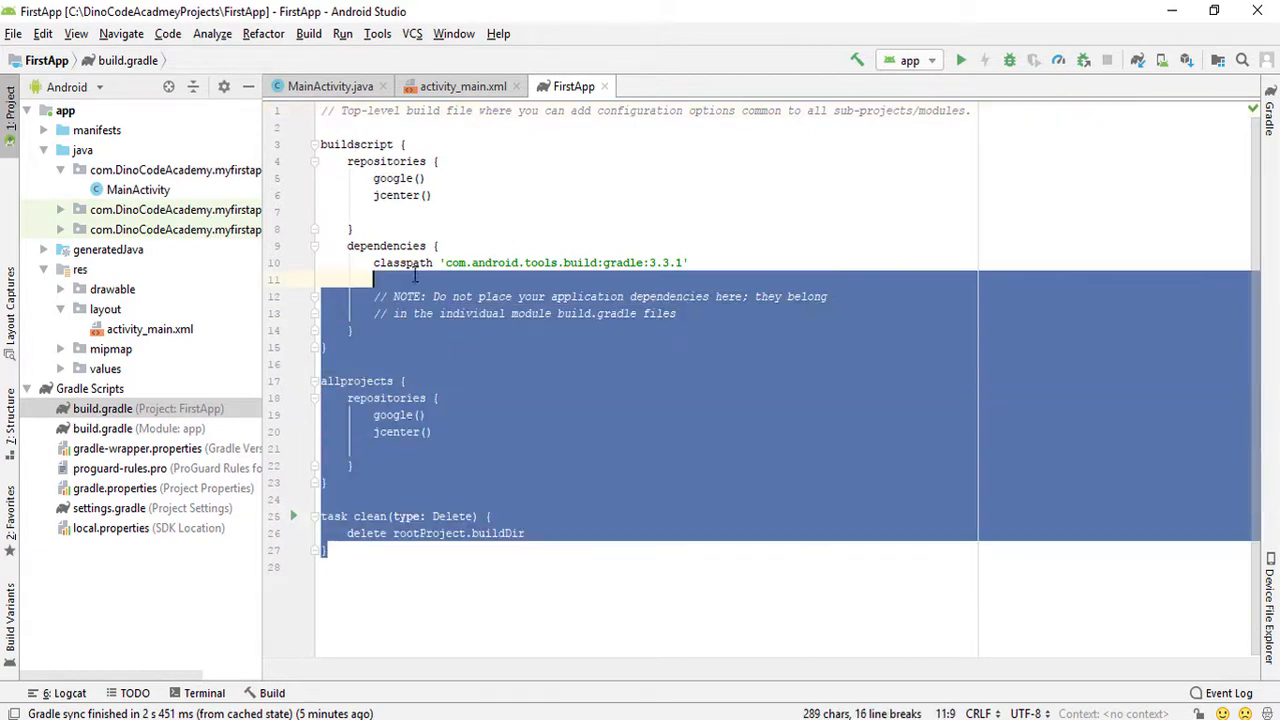
# - Open build.gradle (Module: app) and examine its compileSdkVersion, minSdkVersion and buildTypes settings
pyautogui.doubleClick(164, 430)
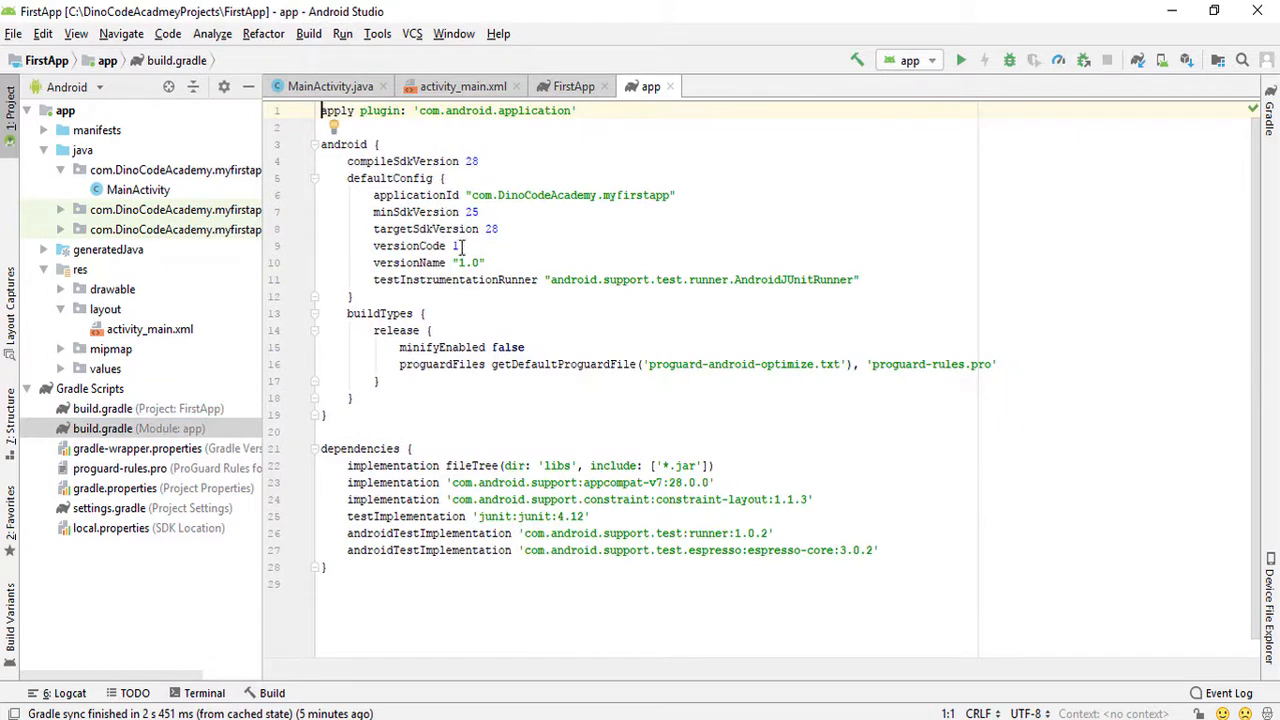
pyautogui.moveTo(486, 161); pyautogui.dragTo(476, 161)
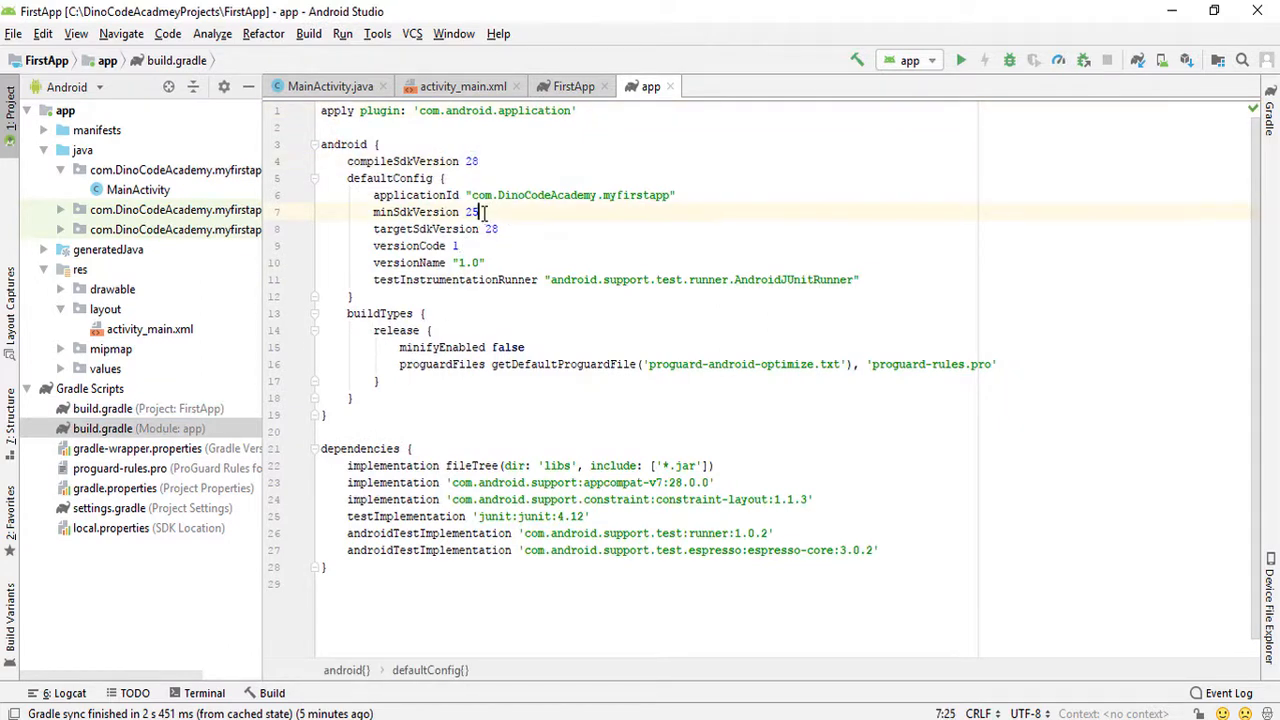
pyautogui.moveTo(479, 212); pyautogui.dragTo(466, 212)
pyautogui.click(490, 398)
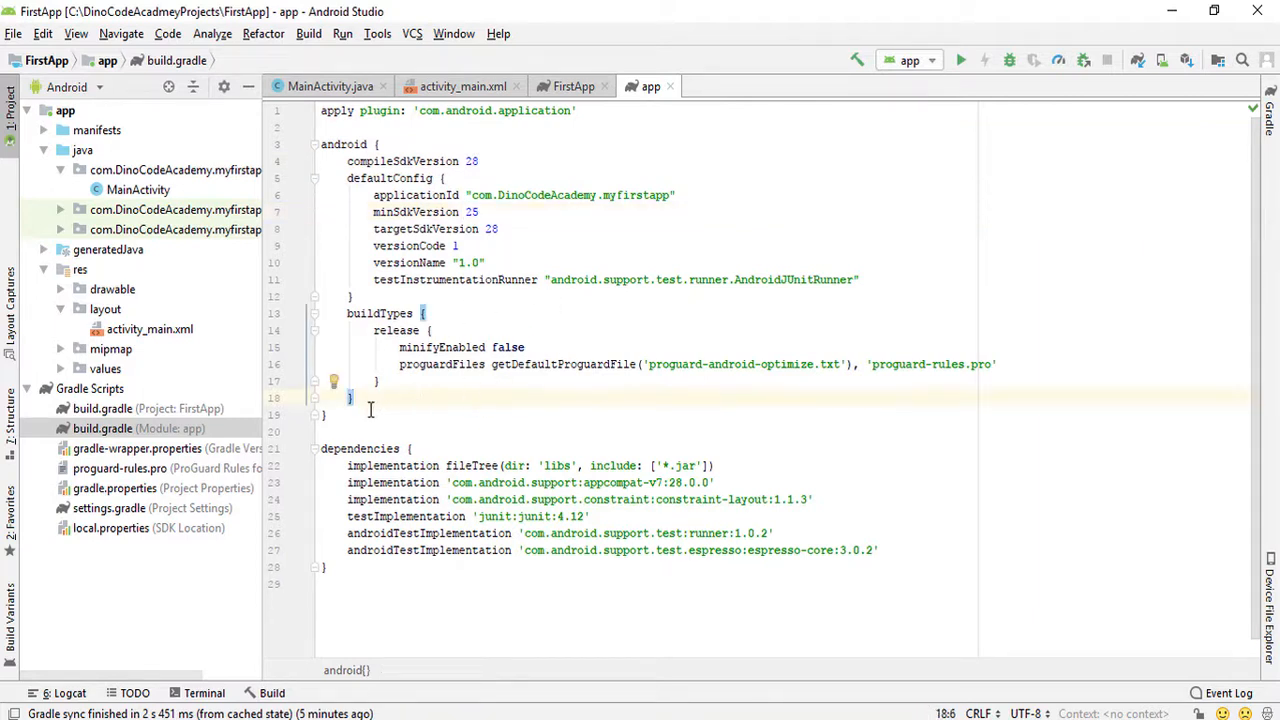
pyautogui.moveTo(348, 414); pyautogui.dragTo(341, 330)
pyautogui.click(480, 431)
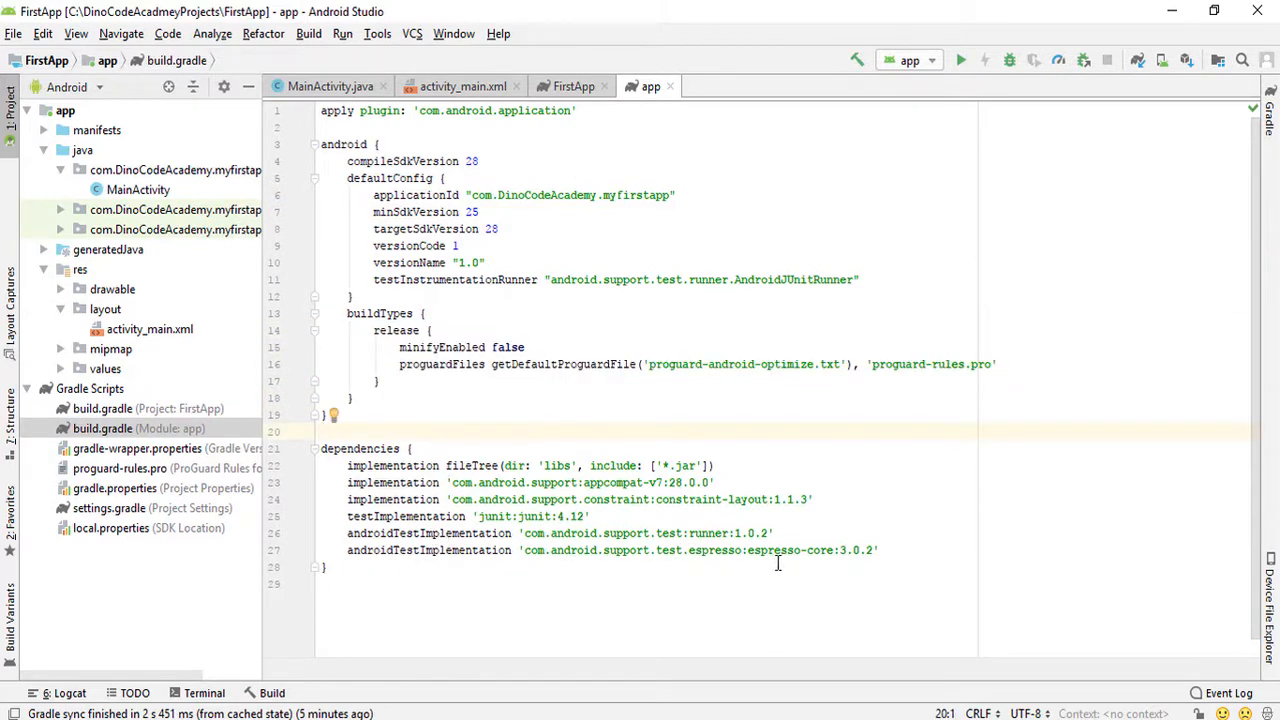
# - Examine the test, appcompat and constraint-layout dependencies in the module's build.gradle, and return to the activity_main.xml design
pyautogui.moveTo(908, 550); pyautogui.dragTo(395, 535)
pyautogui.click(566, 587)
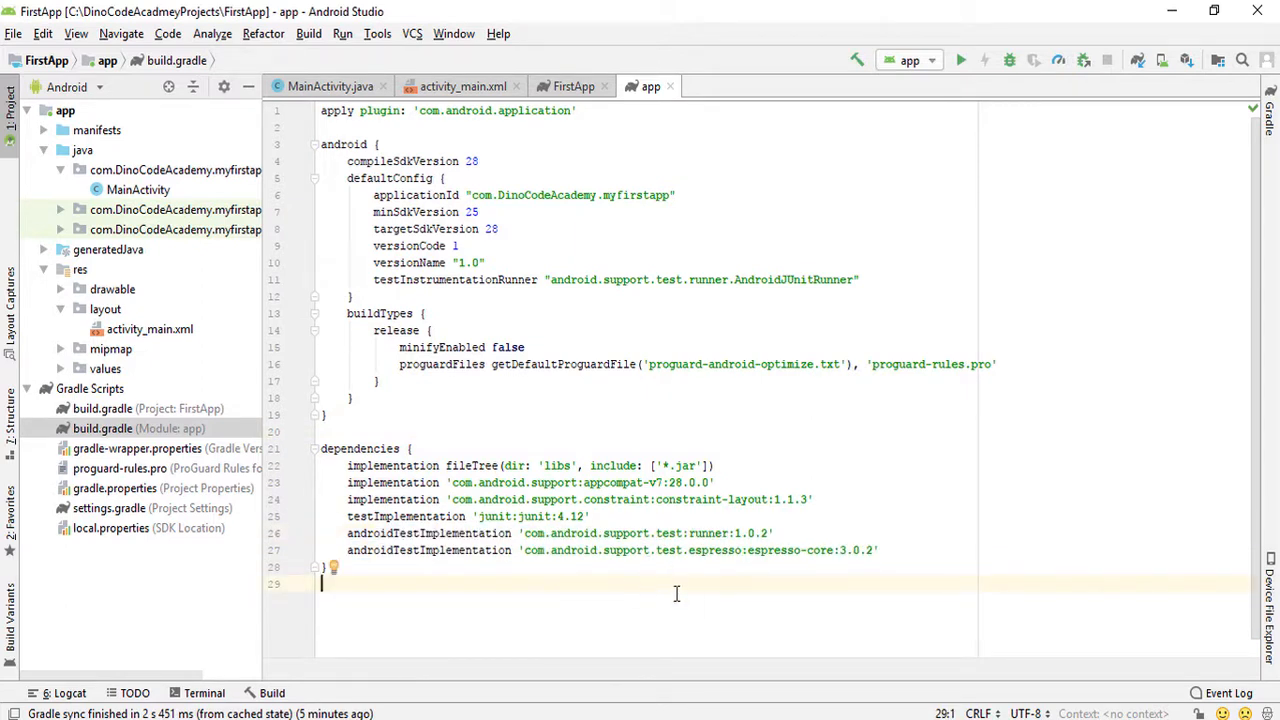
pyautogui.moveTo(731, 482); pyautogui.dragTo(348, 486)
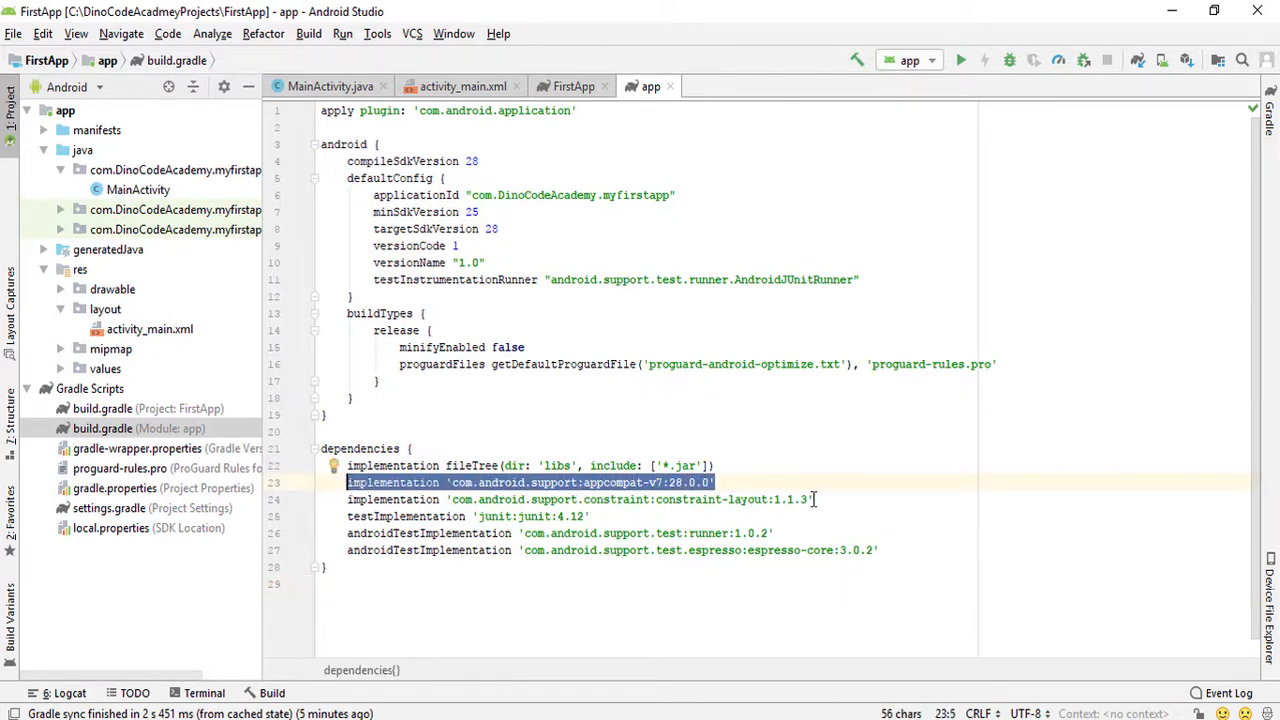
pyautogui.moveTo(815, 499); pyautogui.dragTo(342, 505)
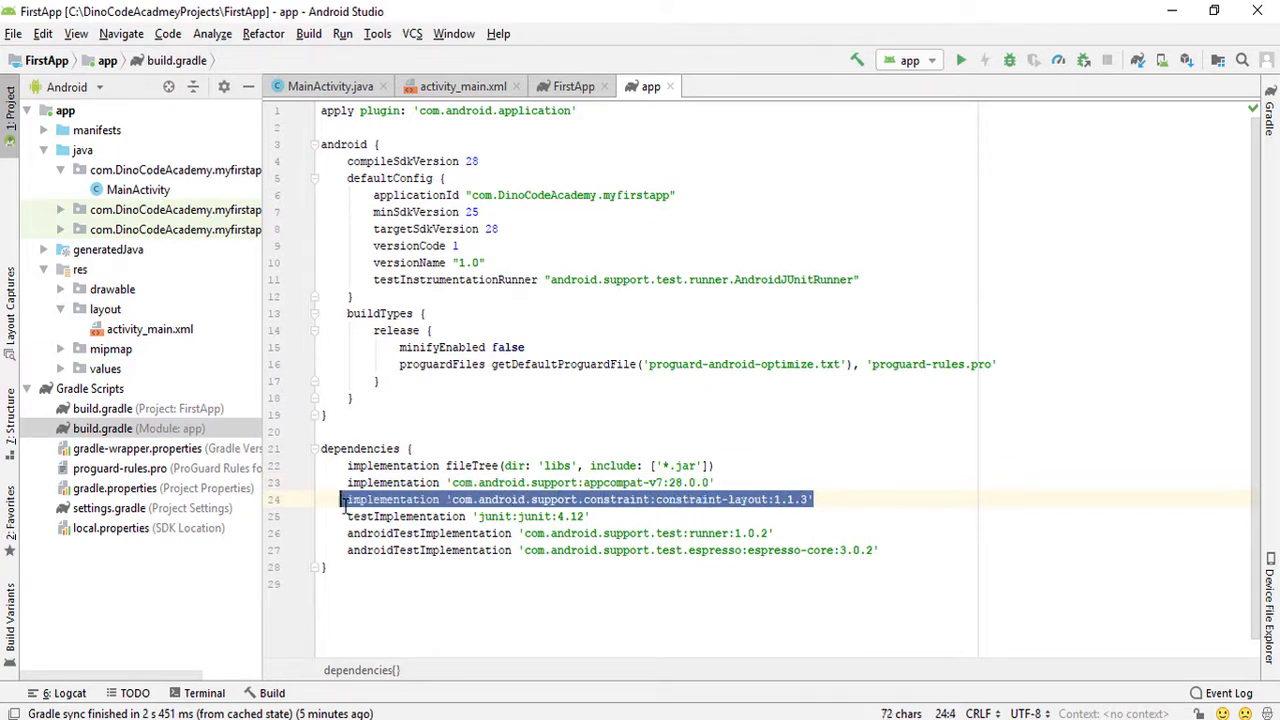
pyautogui.click(462, 87)
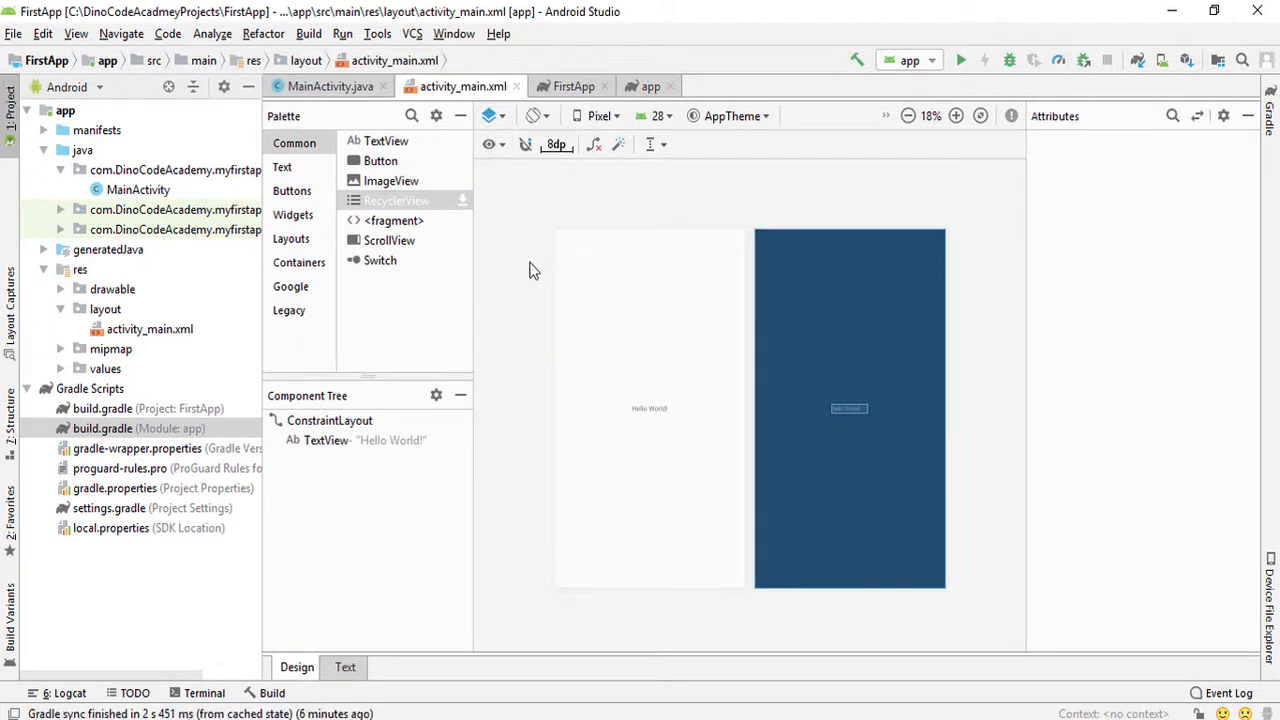
# - Inspect the root ConstraintLayout's attributes, and return to the module's build.gradle to examine the constraint-layout dependency
pyautogui.click(322, 424)
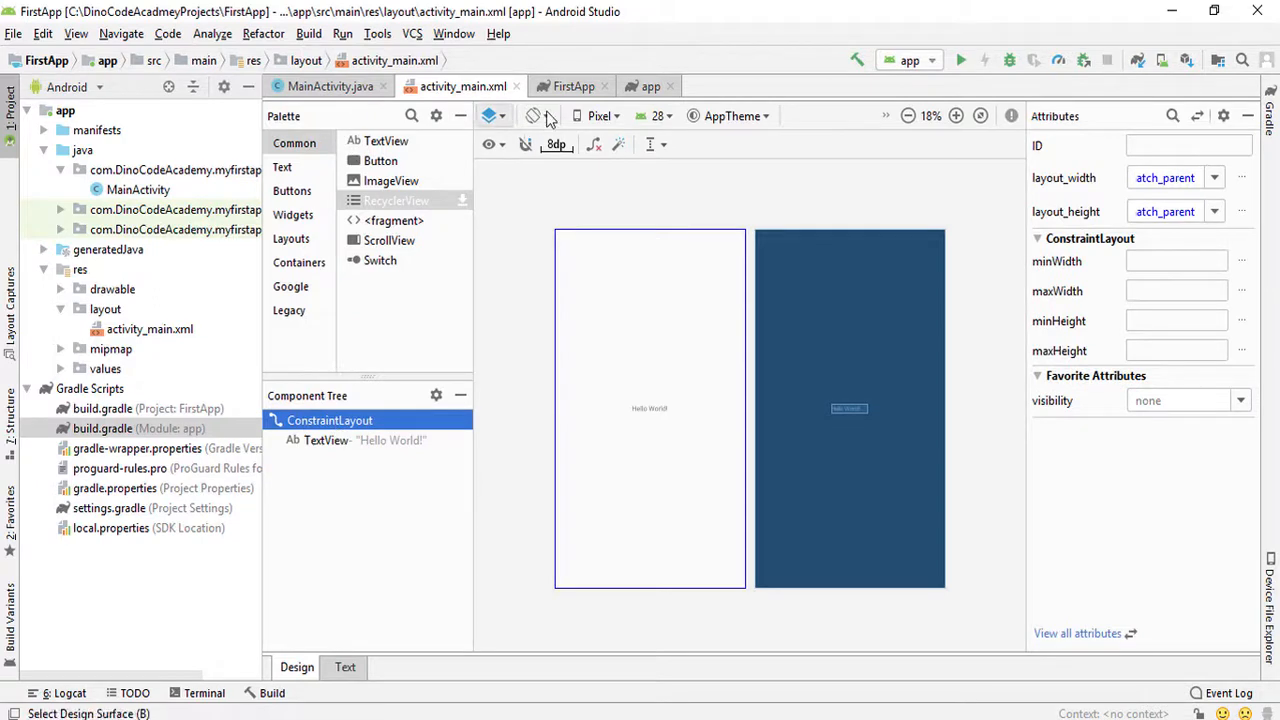
pyautogui.click(640, 87)
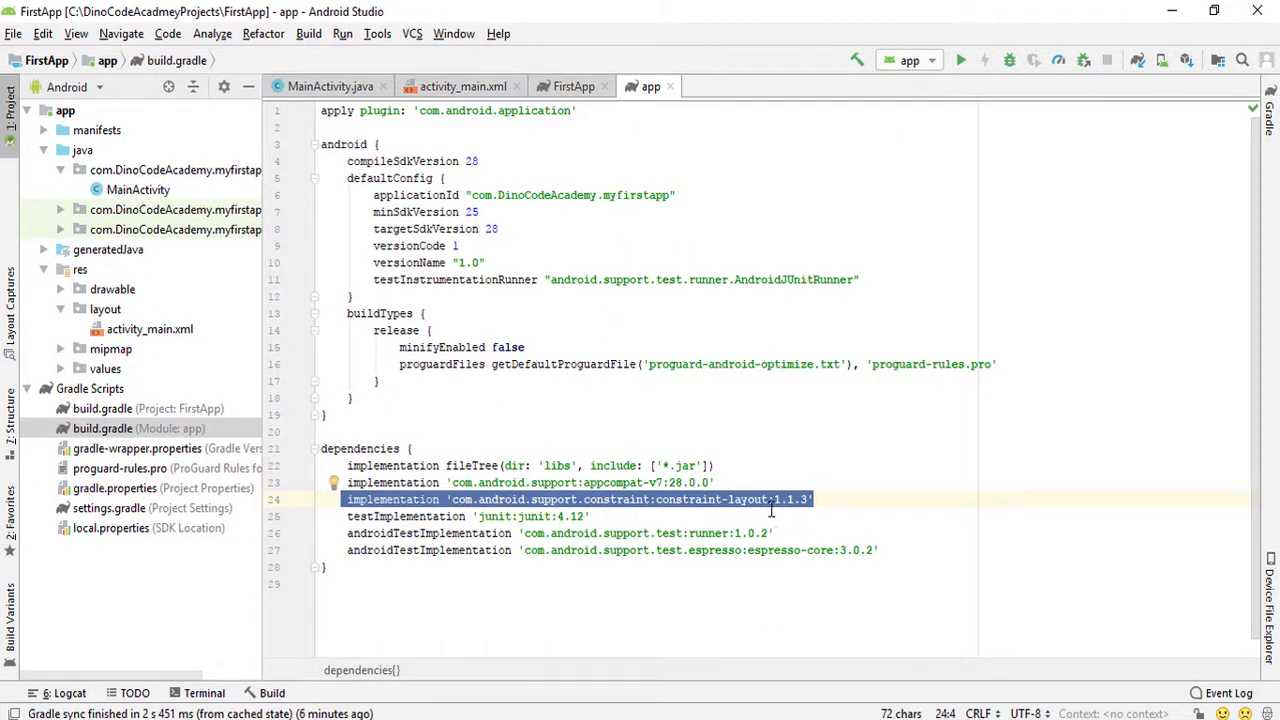
pyautogui.click(860, 503)
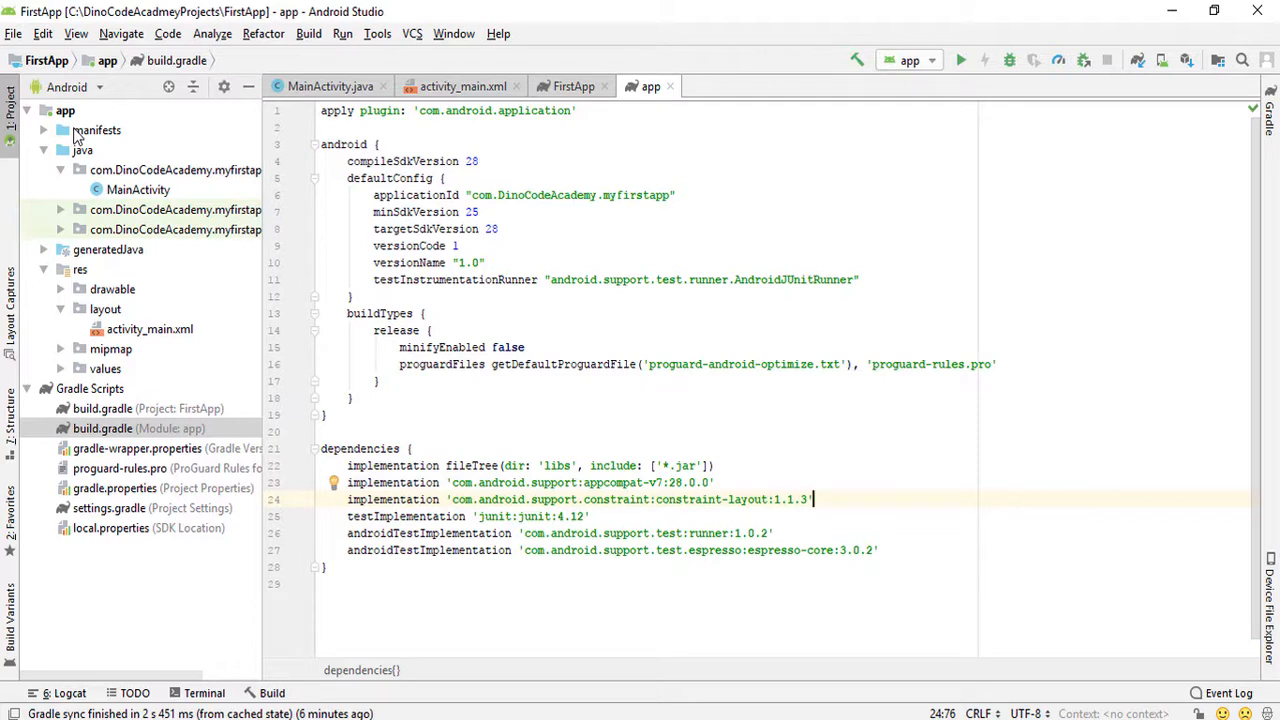
# - Open AndroidManifest.xml and examine the application's theme attribute and the MainActivity launcher intent filter
pyautogui.doubleClick(78, 134)
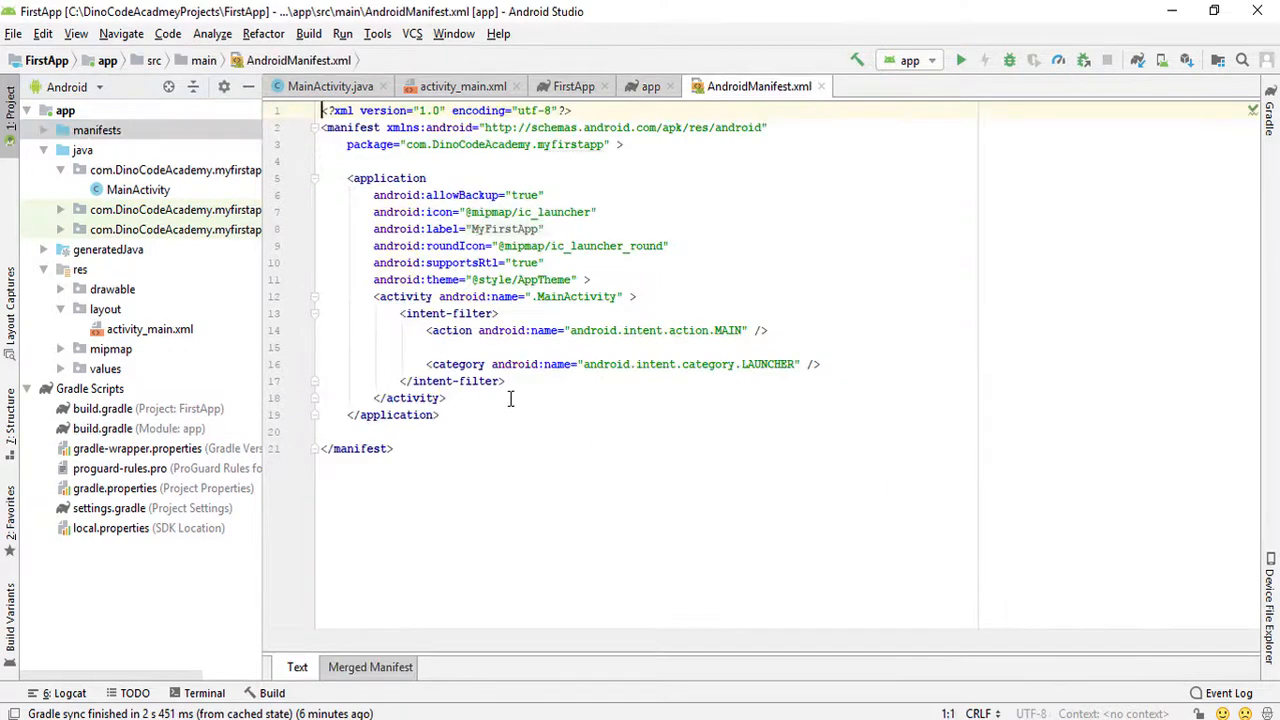
pyautogui.click(467, 427)
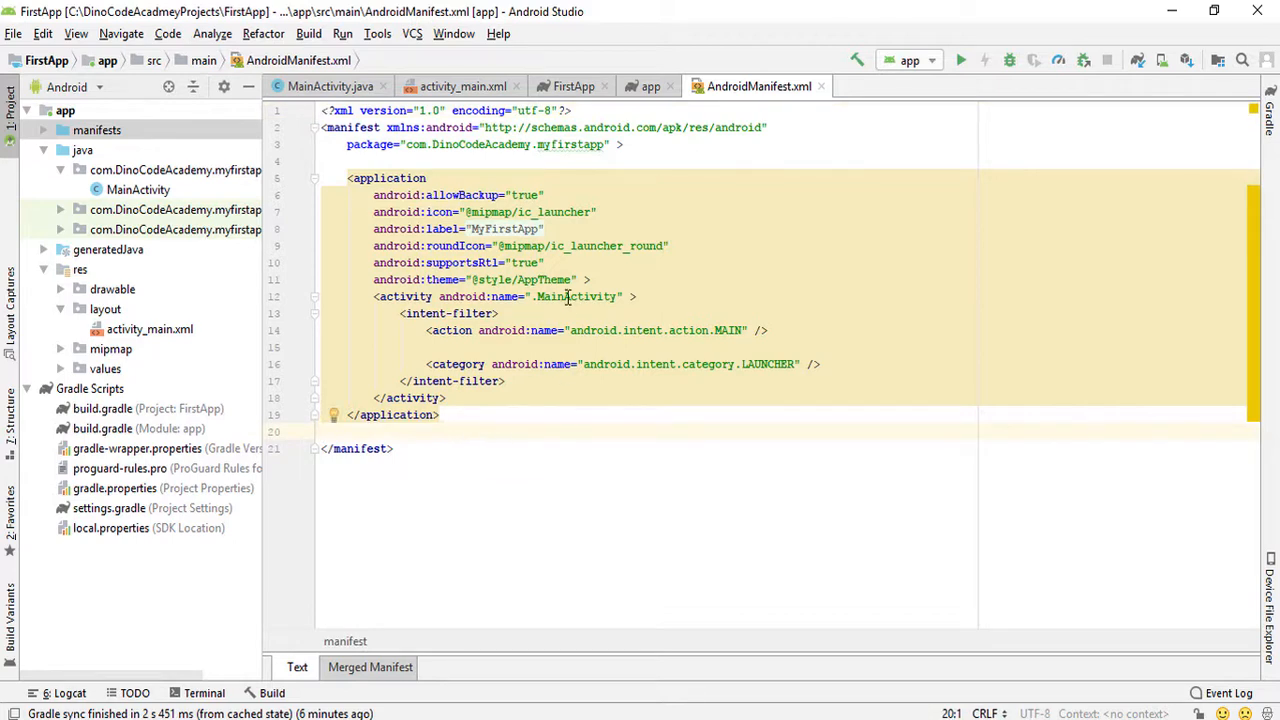
pyautogui.moveTo(618, 280); pyautogui.dragTo(378, 280)
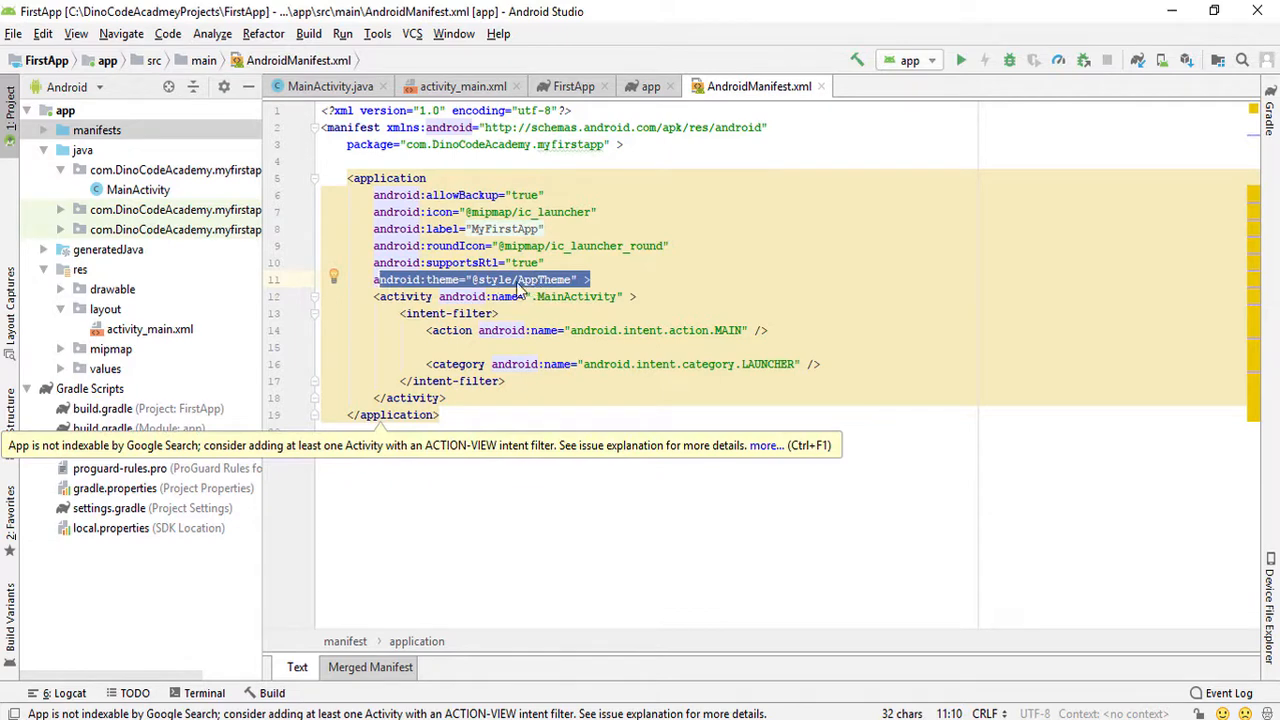
pyautogui.click(584, 364)
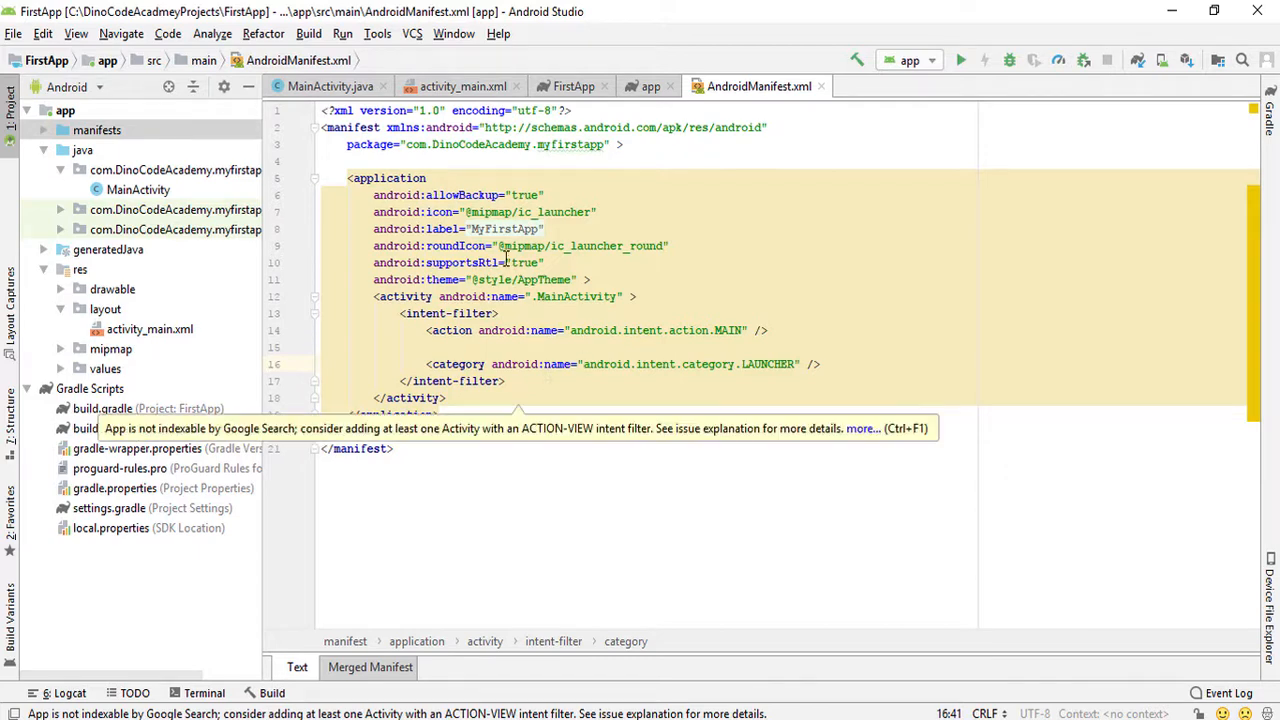
# - Expand the mipmap resource folder and widen the project tree so the full package and file names fit
pyautogui.click(60, 350)
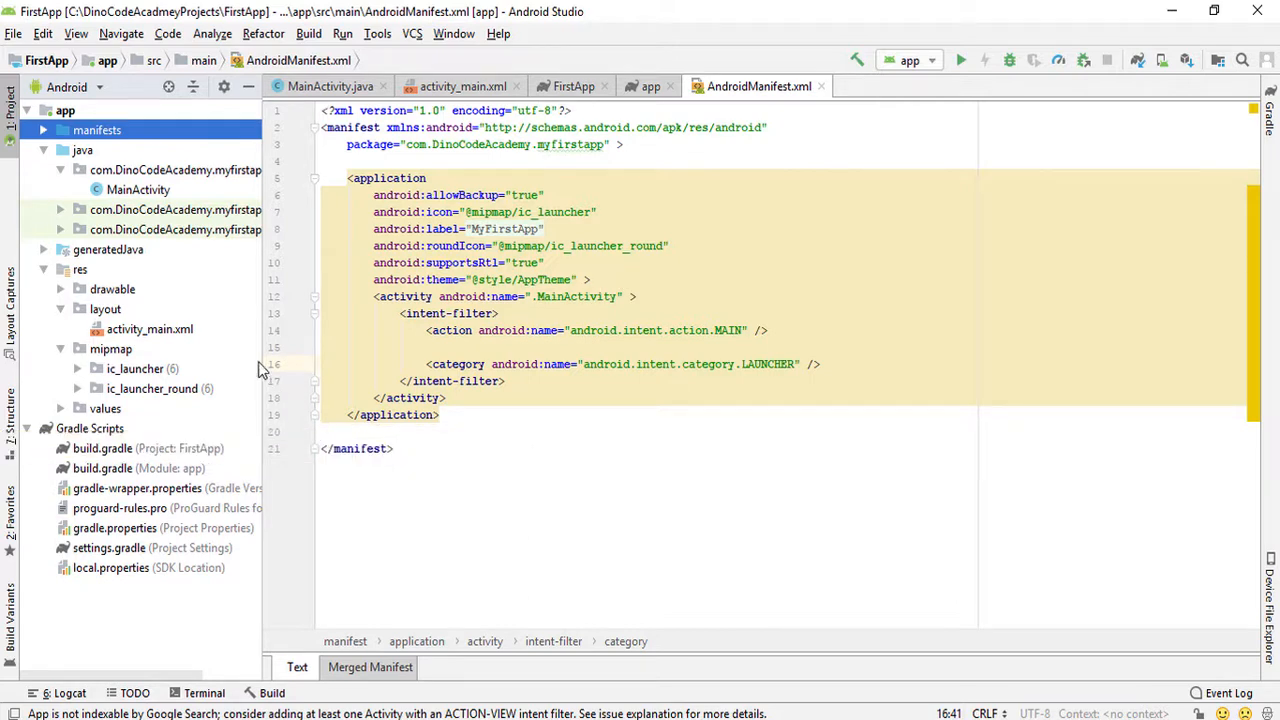
pyautogui.moveTo(262, 357); pyautogui.dragTo(308, 357)
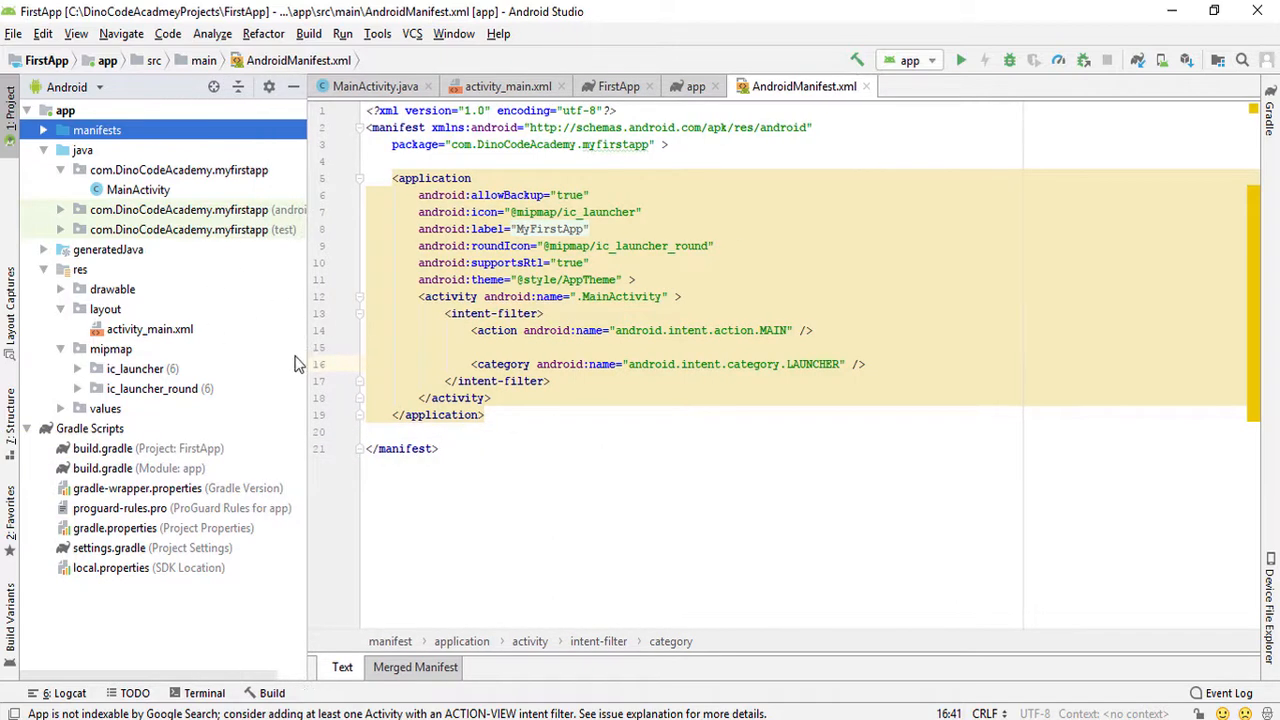
# - Return to the activity_main.xml design, select the Hello World! TextView, and try to run the app
pyautogui.click(508, 87)
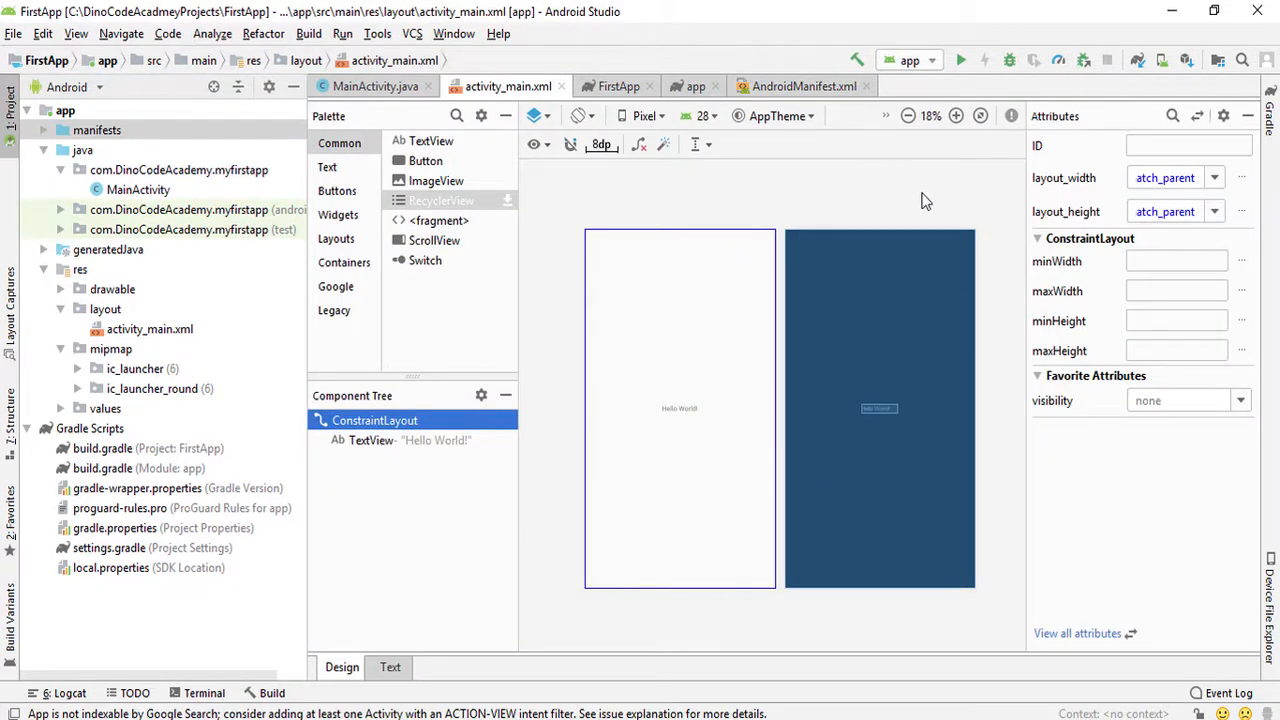
pyautogui.click(677, 412)
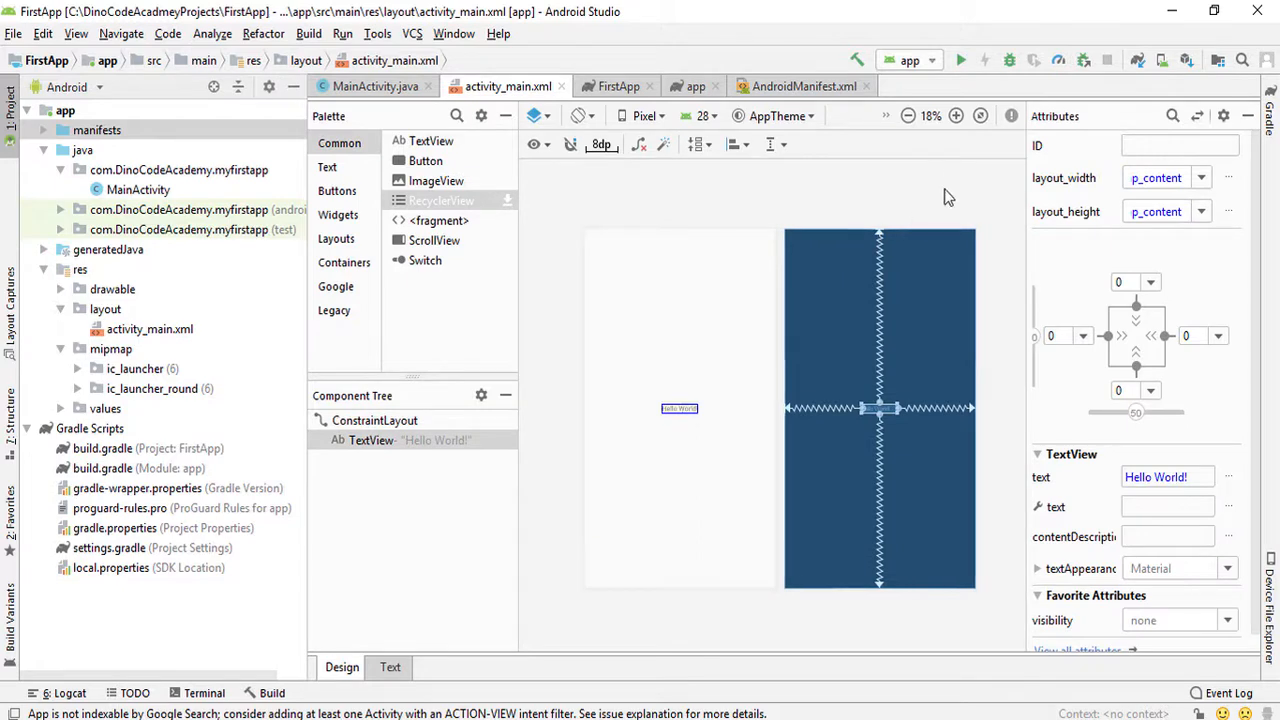
pyautogui.click(960, 61)
pyautogui.moveTo(648, 144); pyautogui.dragTo(623, 124)
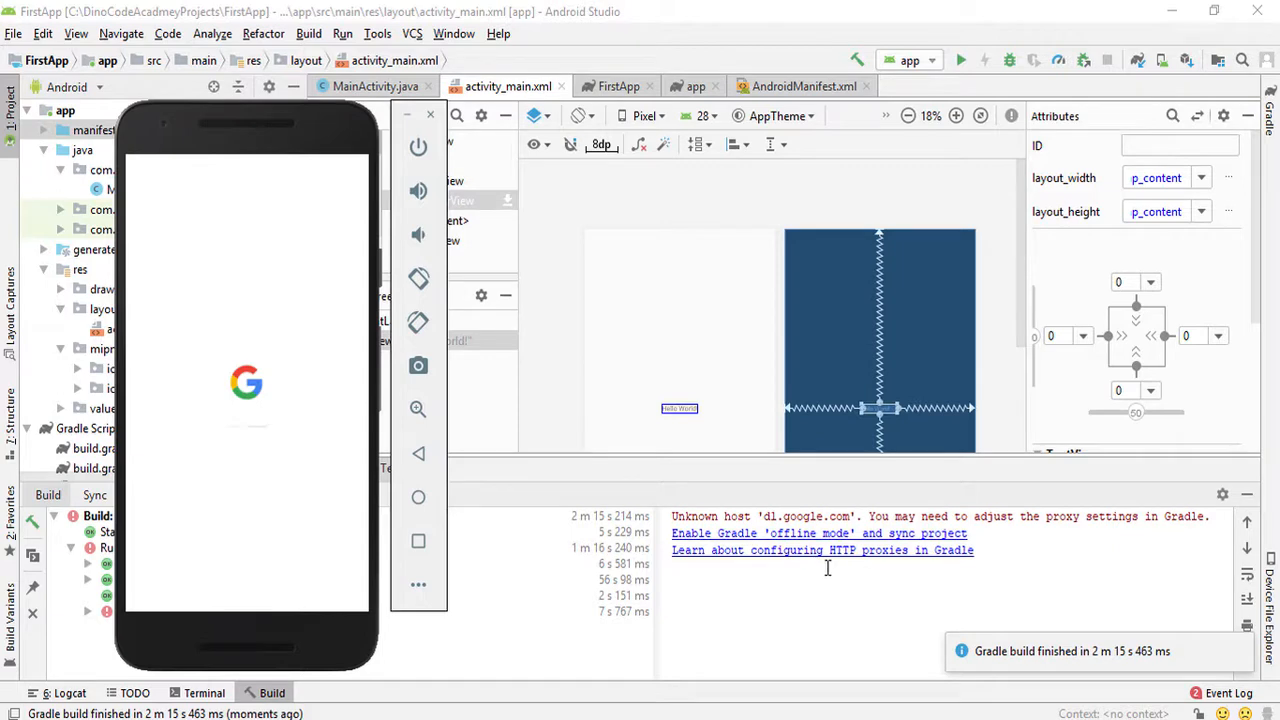
# - Dismiss the build notification, minimize the emulator, and enable Gradle offline mode with a project sync
pyautogui.click(1240, 648)
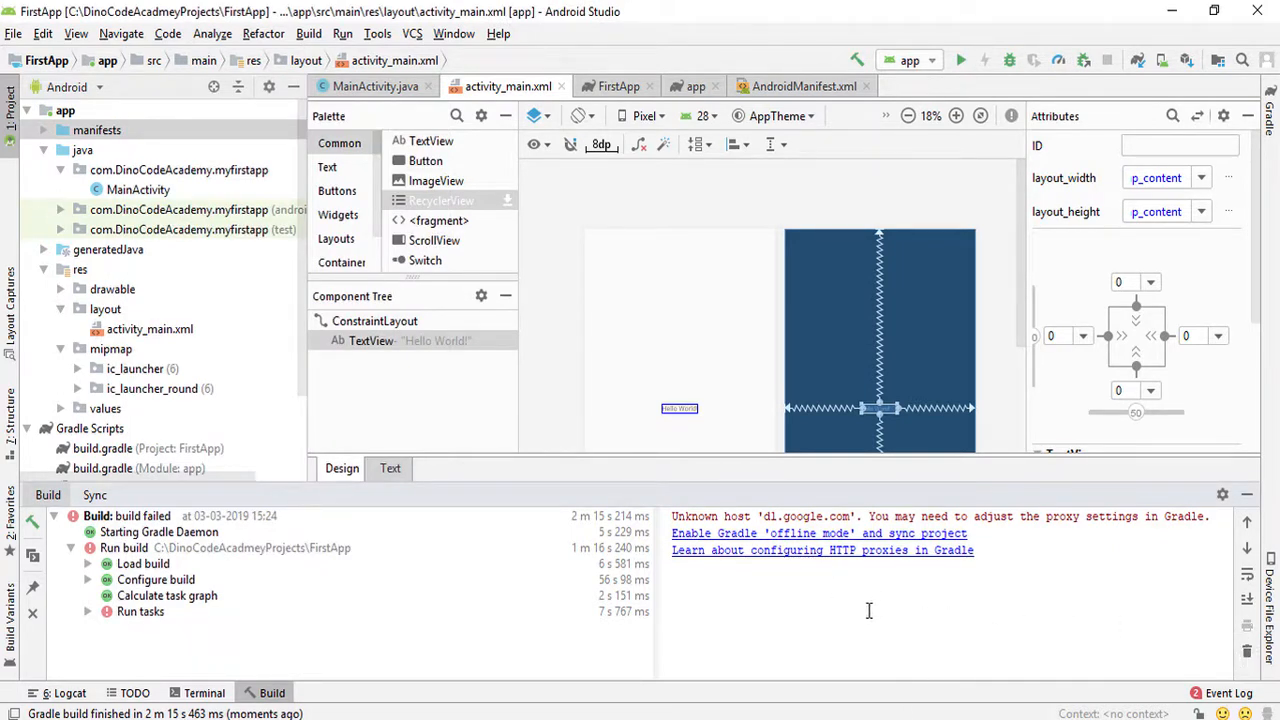
pyautogui.click(892, 718)
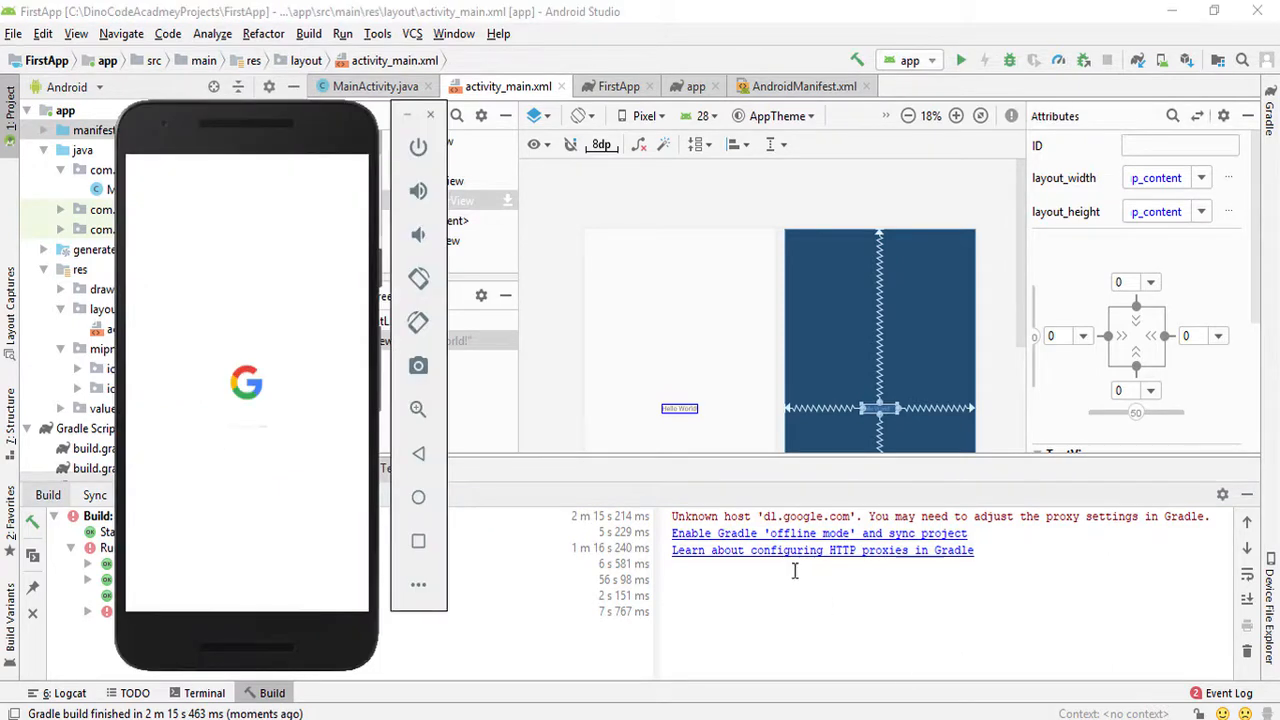
pyautogui.click(413, 118)
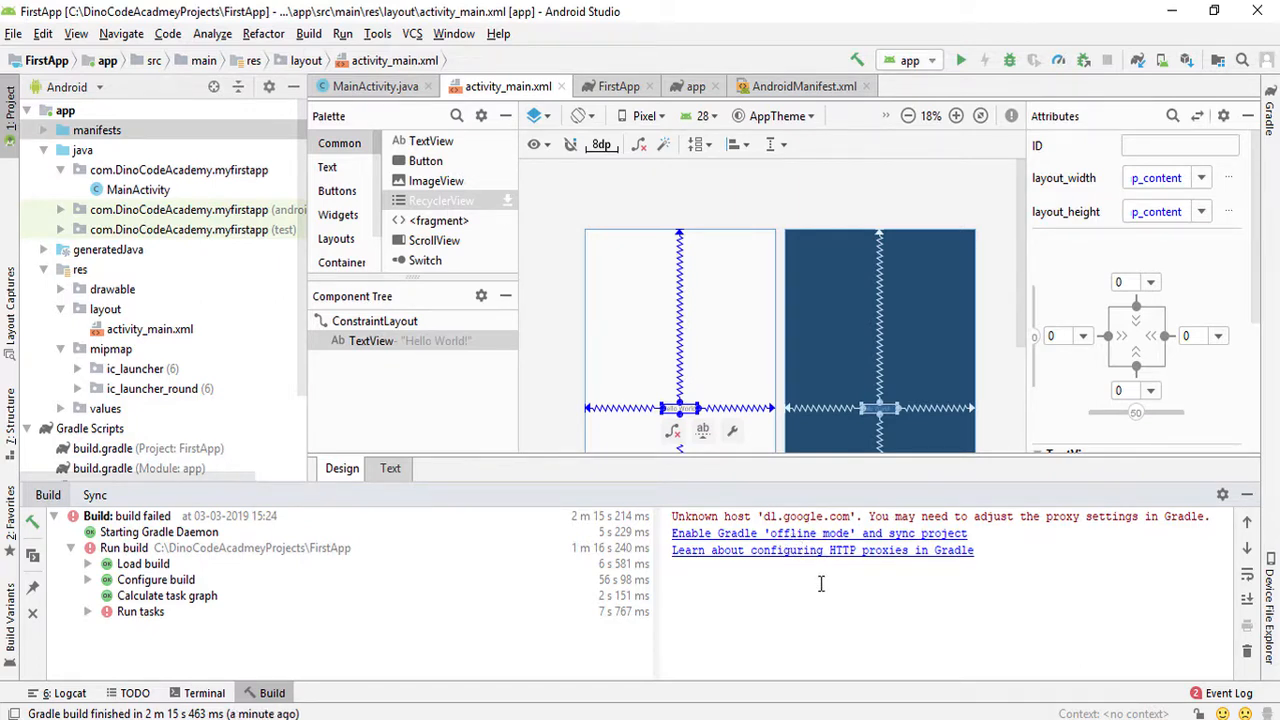
pyautogui.click(738, 536)
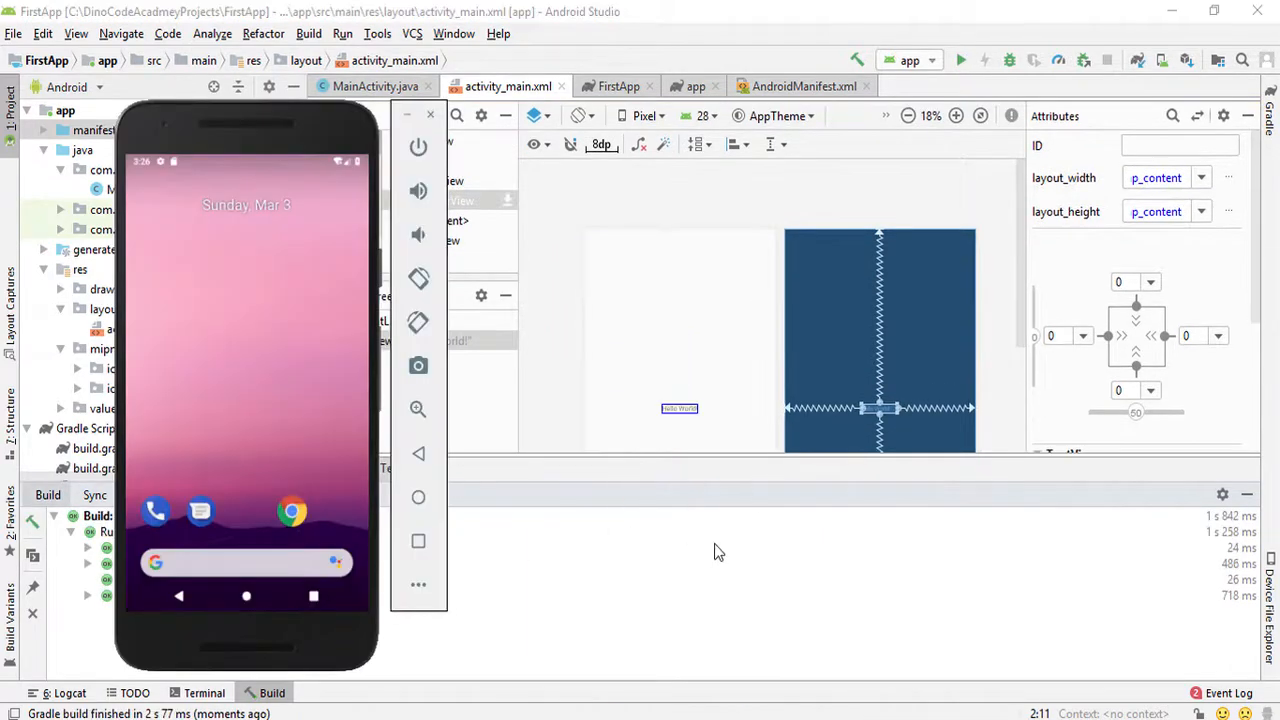
# - Run the app on the Nexus 5X API 28 x86 emulator, chosen over the connected Xiaomi Redmi 4
pyautogui.click(961, 61)
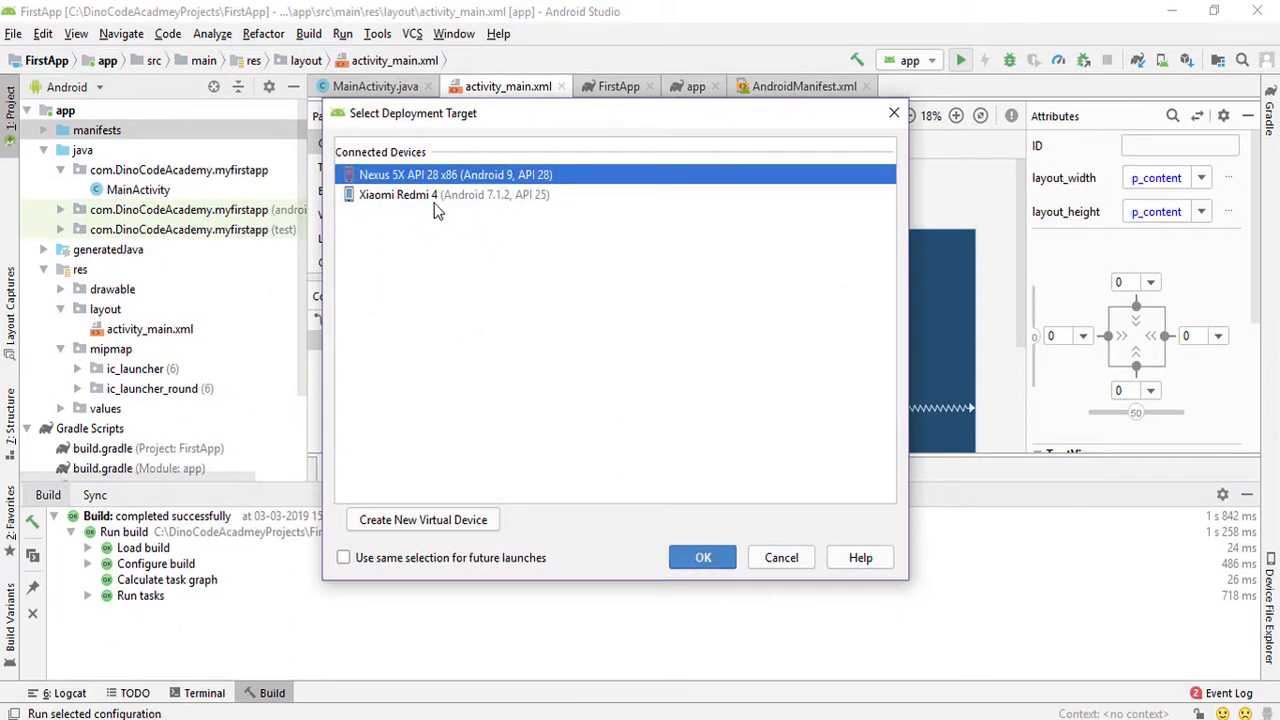
pyautogui.click(378, 204)
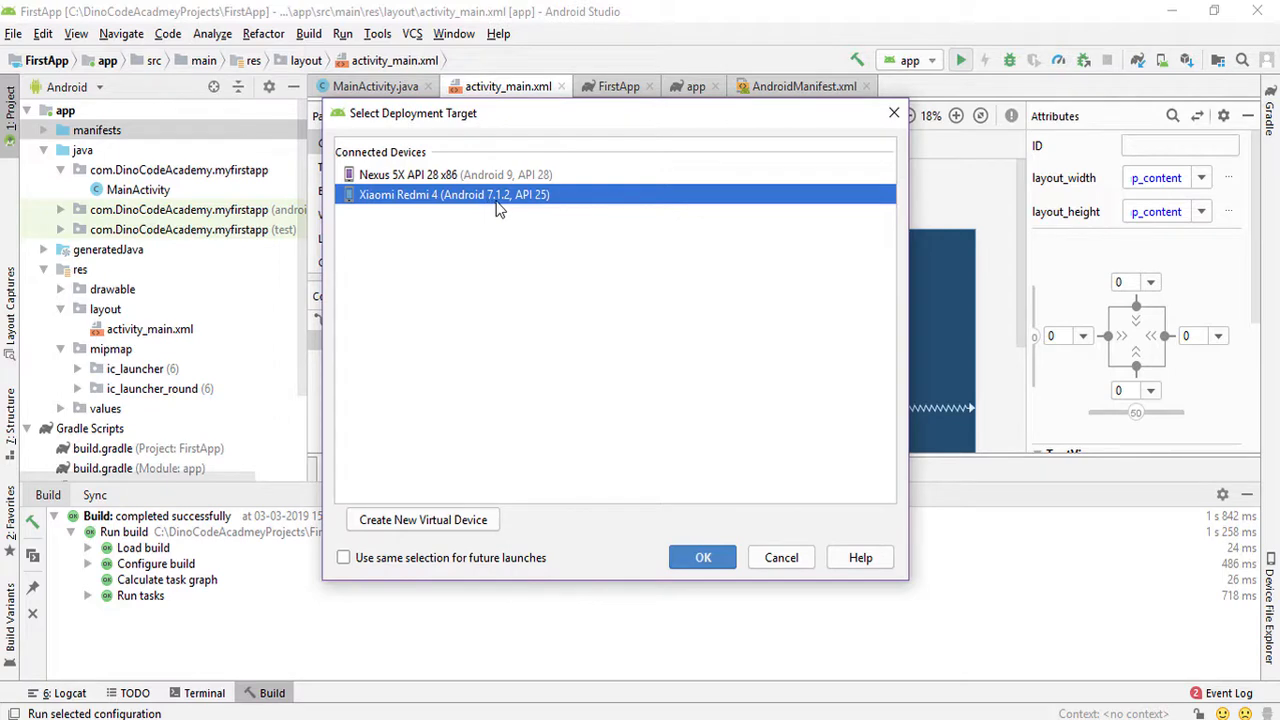
pyautogui.click(419, 176)
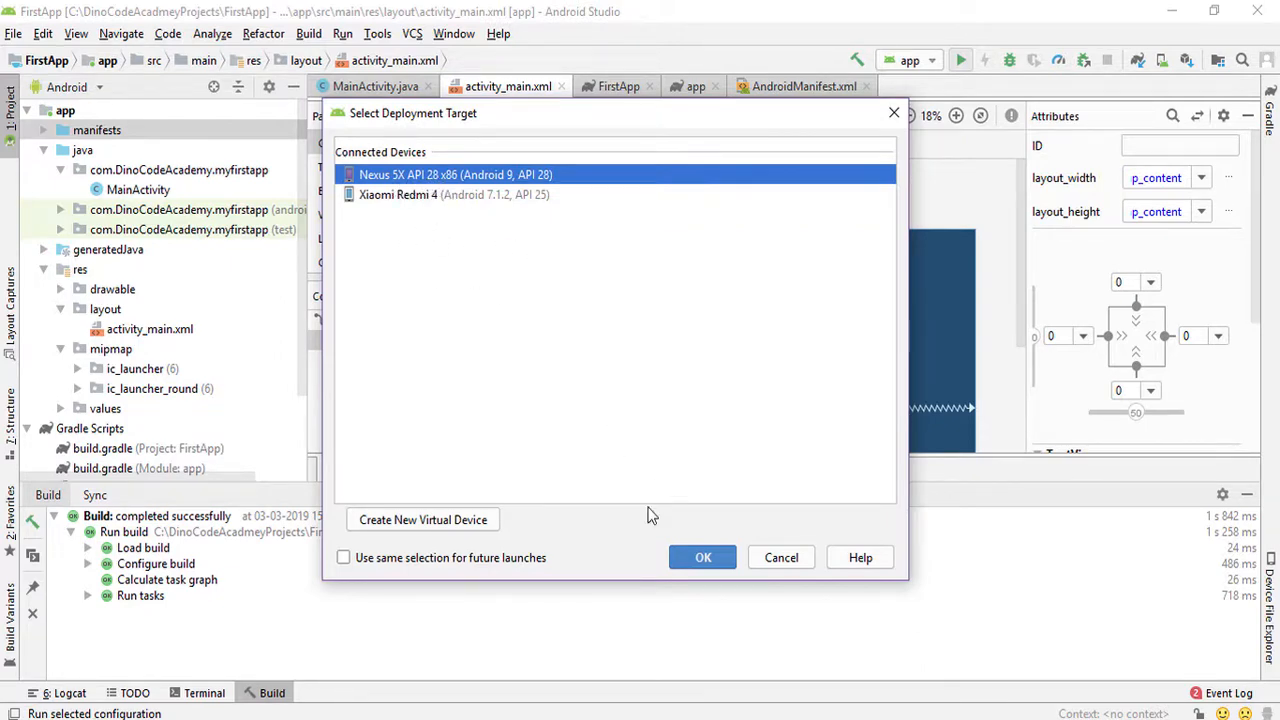
pyautogui.click(703, 557)
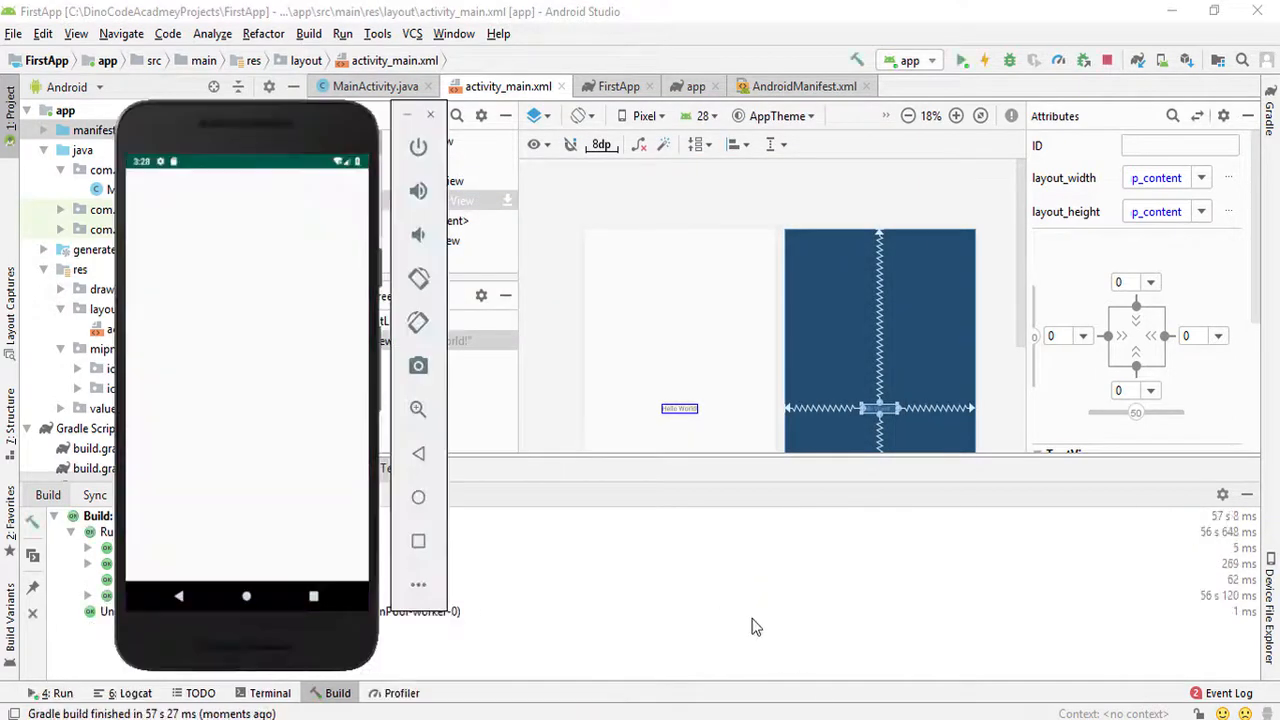